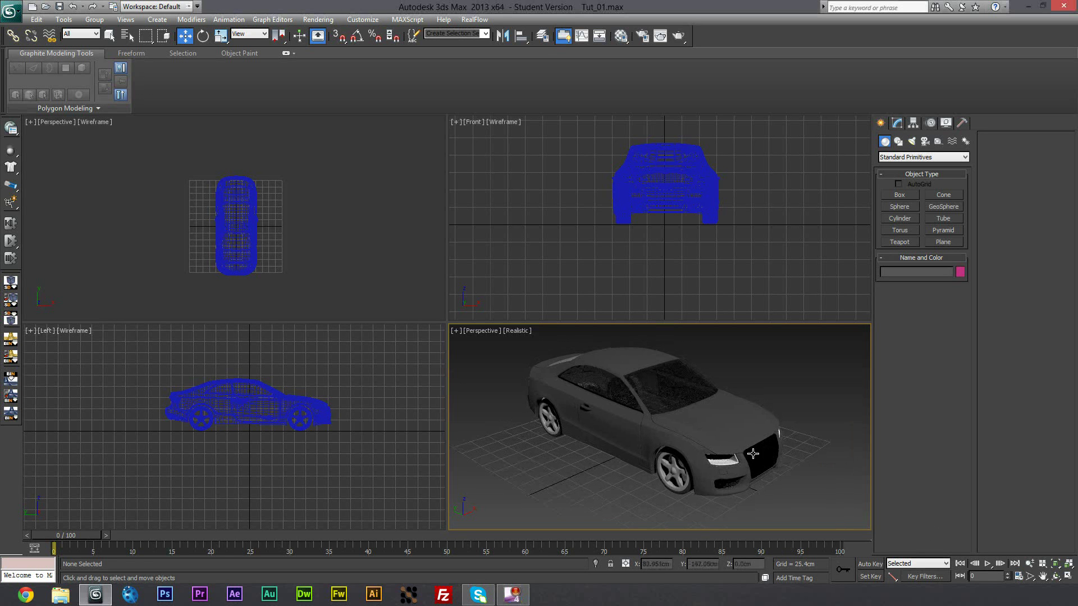
- Try moving the hood away from the car body and undo the move
{"action": "left_click", "coordinate": [721, 424]}
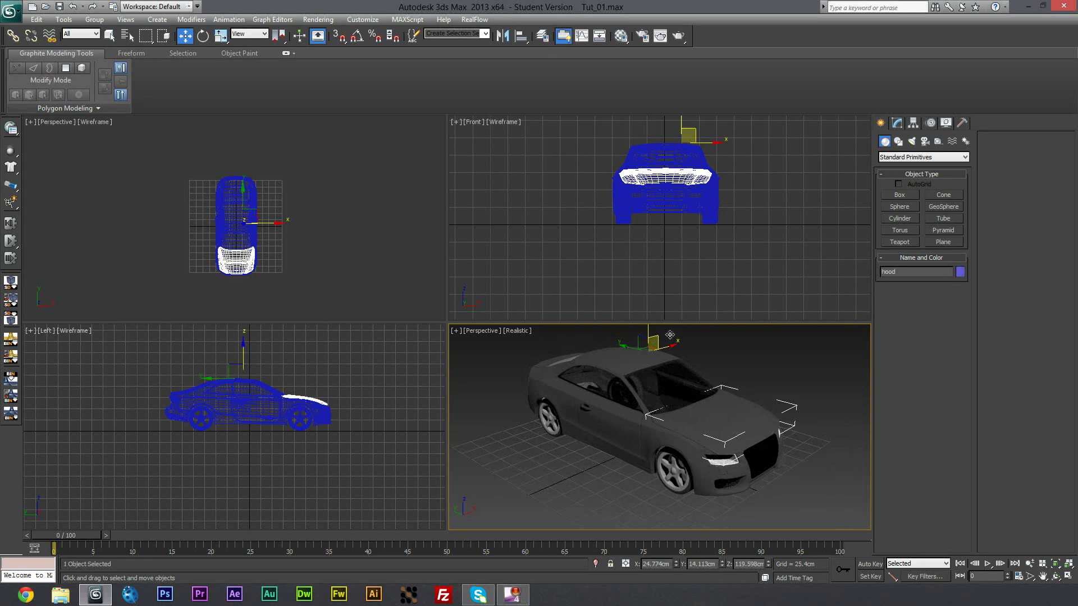
{"action": "left_click_drag", "start_coordinate": [654, 341], "coordinate": [729, 312]}
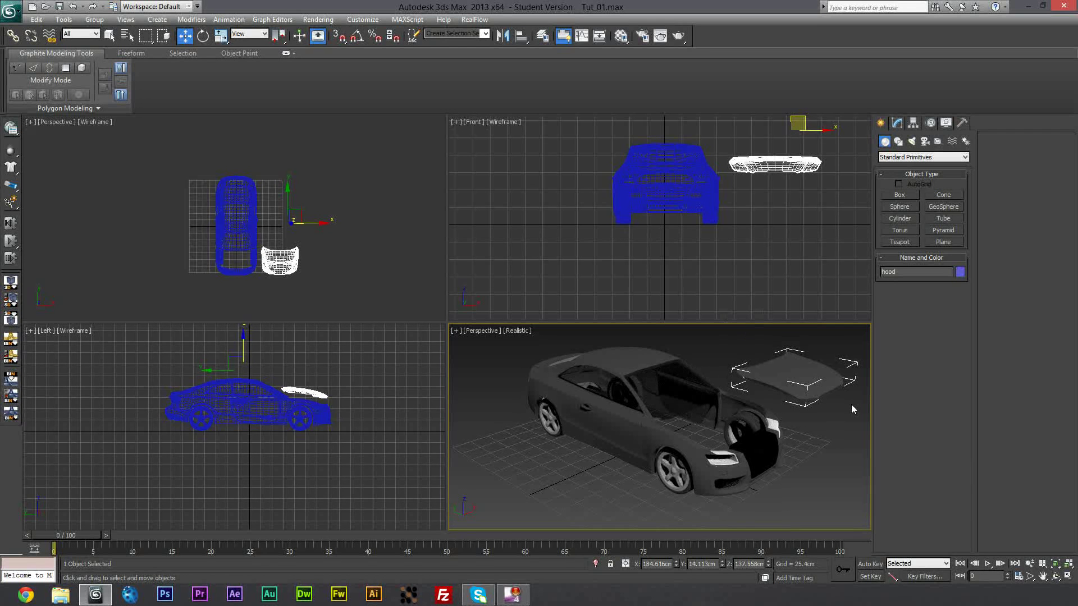
{"action": "key", "text": "ctrl+z"}
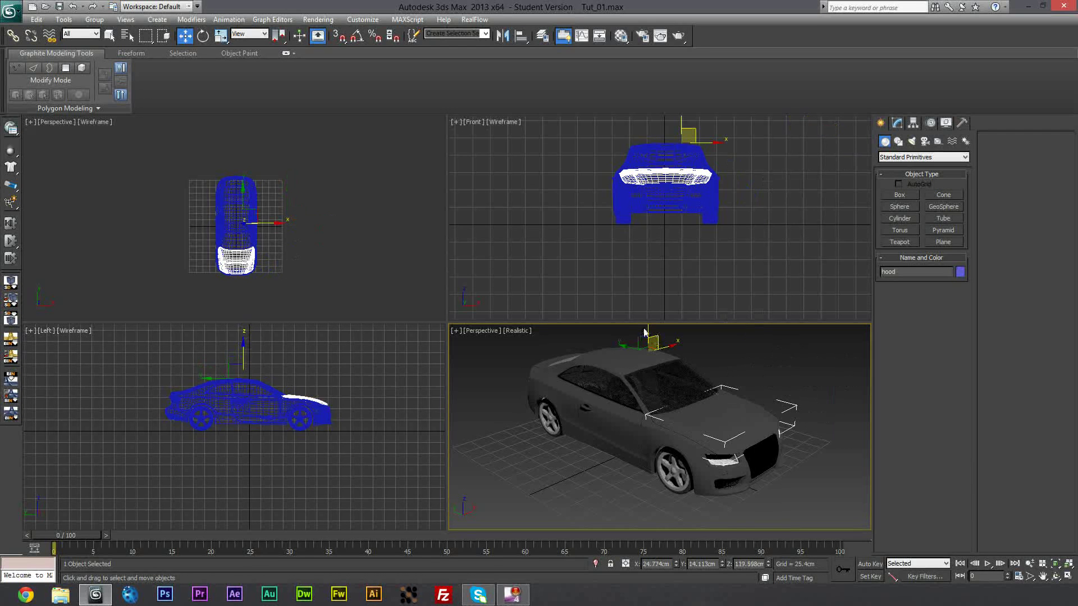
{"action": "key", "text": "ctrl+y"}
{"action": "key", "text": "ctrl+z"}
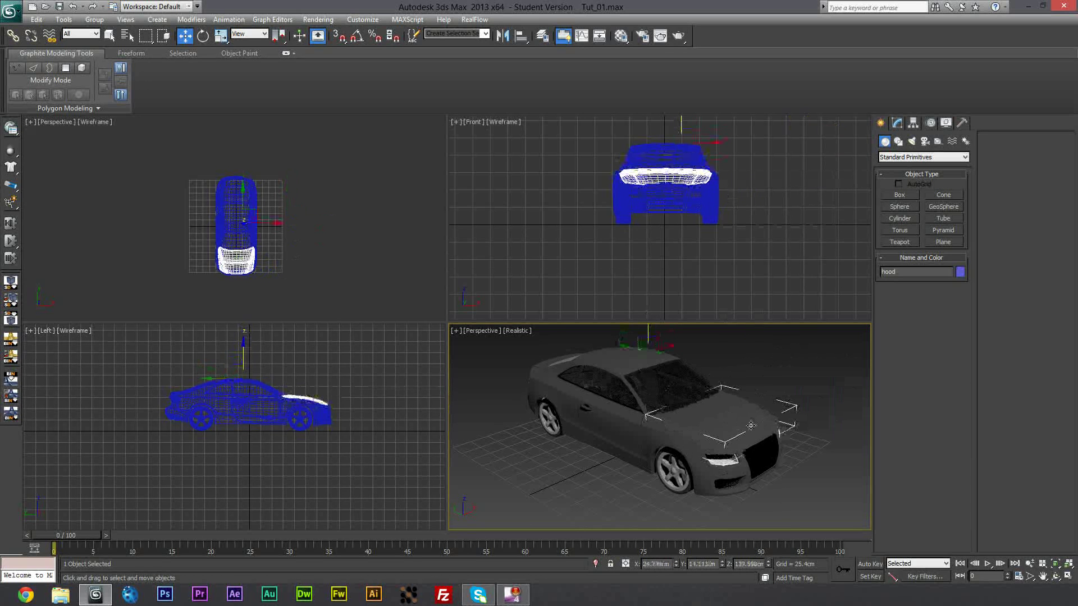
{"action": "middle_click_drag", "start_coordinate": [750, 425], "coordinate": [692, 434], "text": "alt"}
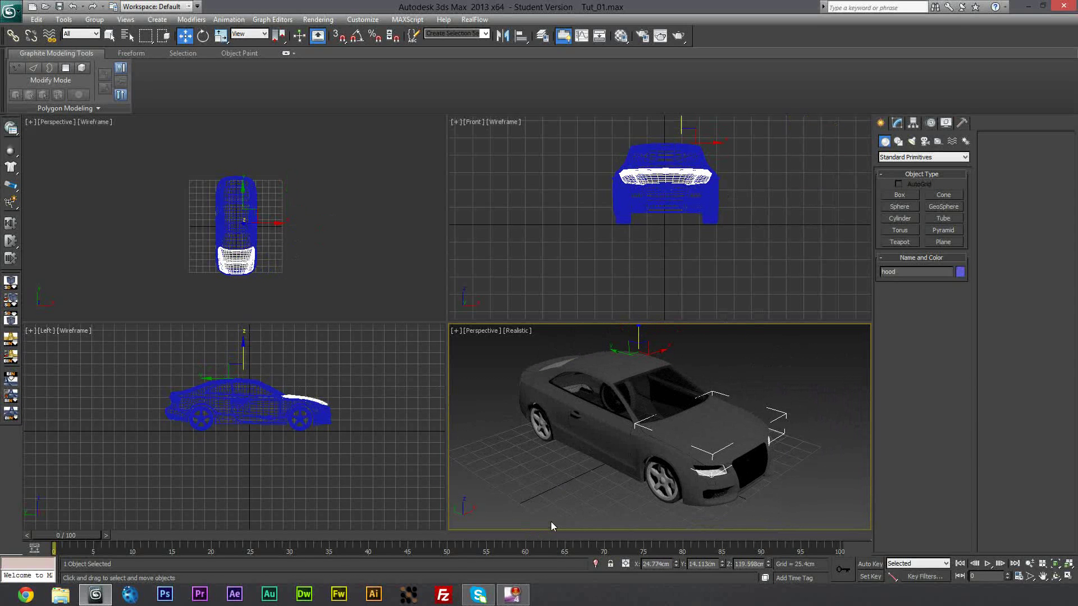
- Open the Material Editor, closing the Slate version and switching back to the Compact version
{"action": "key", "text": "m"}
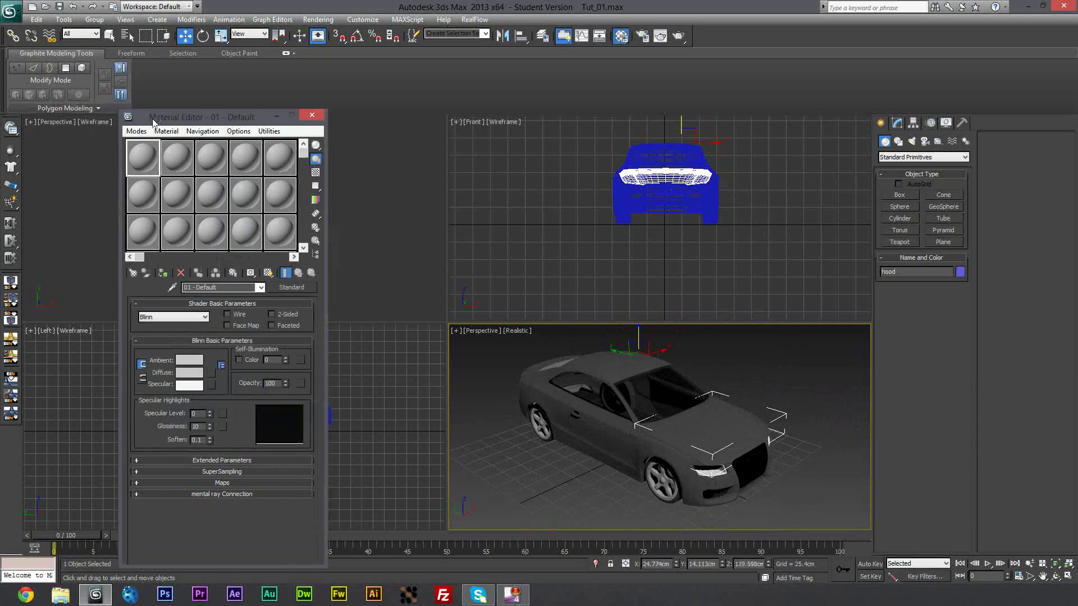
{"action": "left_click_drag", "start_coordinate": [153, 122], "coordinate": [117, 84]}
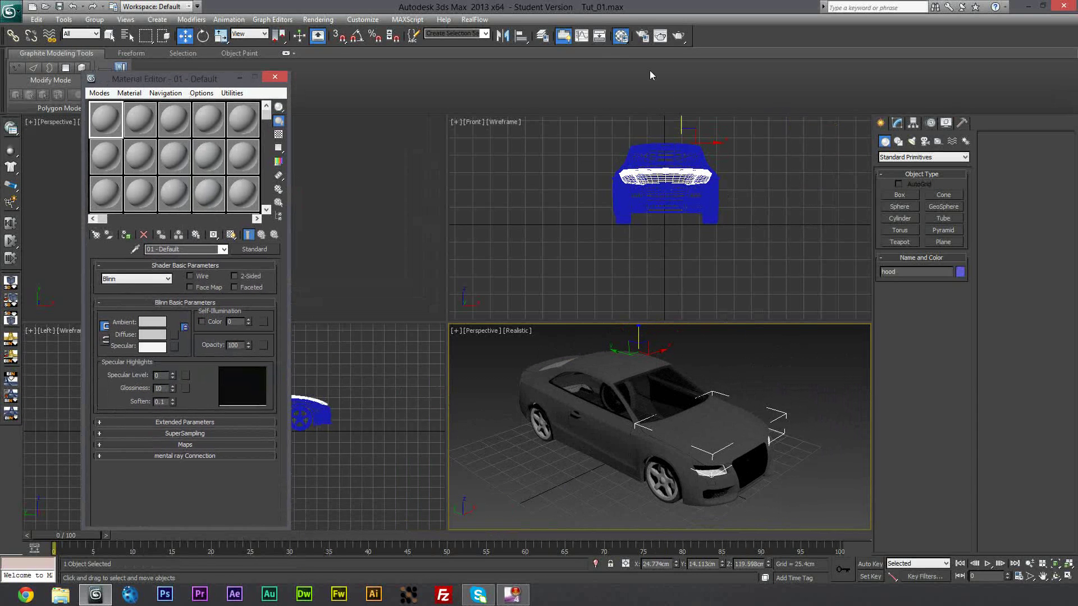
{"action": "left_click", "coordinate": [621, 36]}
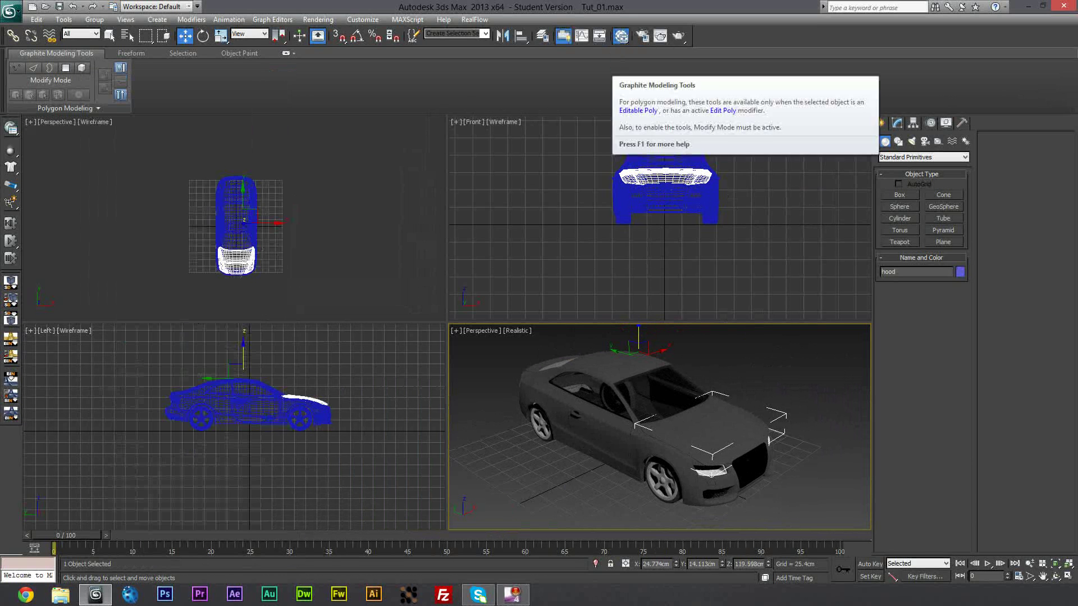
{"action": "key", "text": "m"}
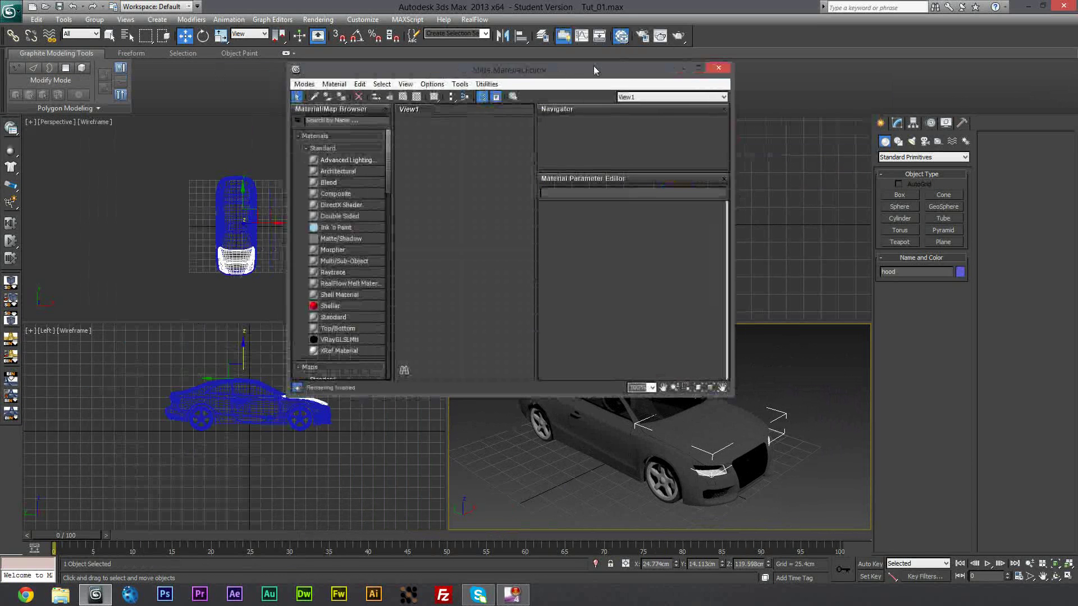
{"action": "left_click", "coordinate": [718, 68]}
{"action": "left_click_drag", "start_coordinate": [621, 35], "coordinate": [619, 56]}
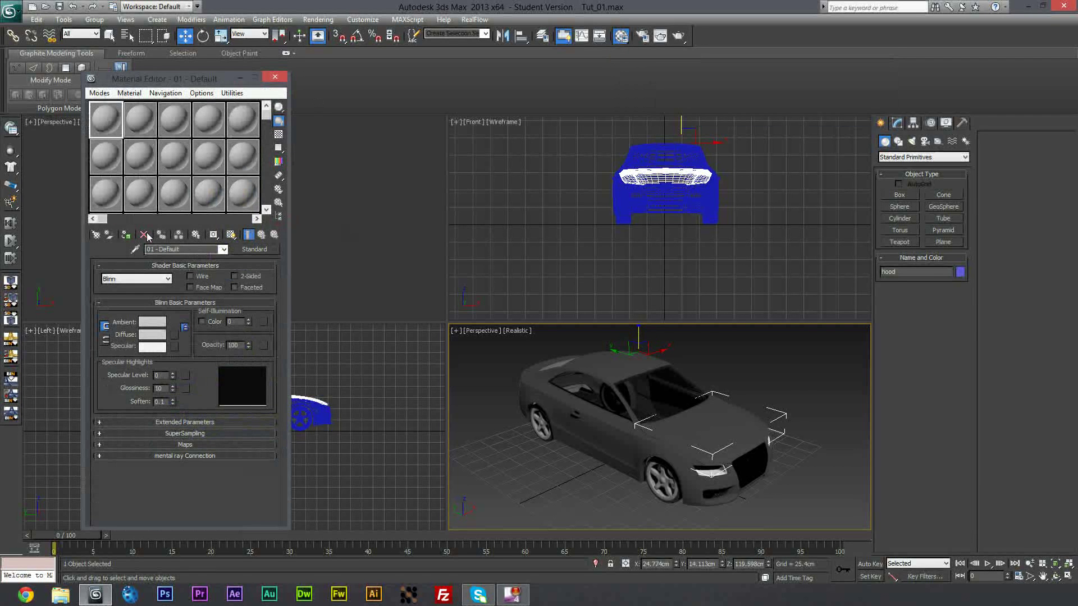
- Assign the 01 - Default material to all of the car's objects
{"action": "key", "text": "ctrl+a"}
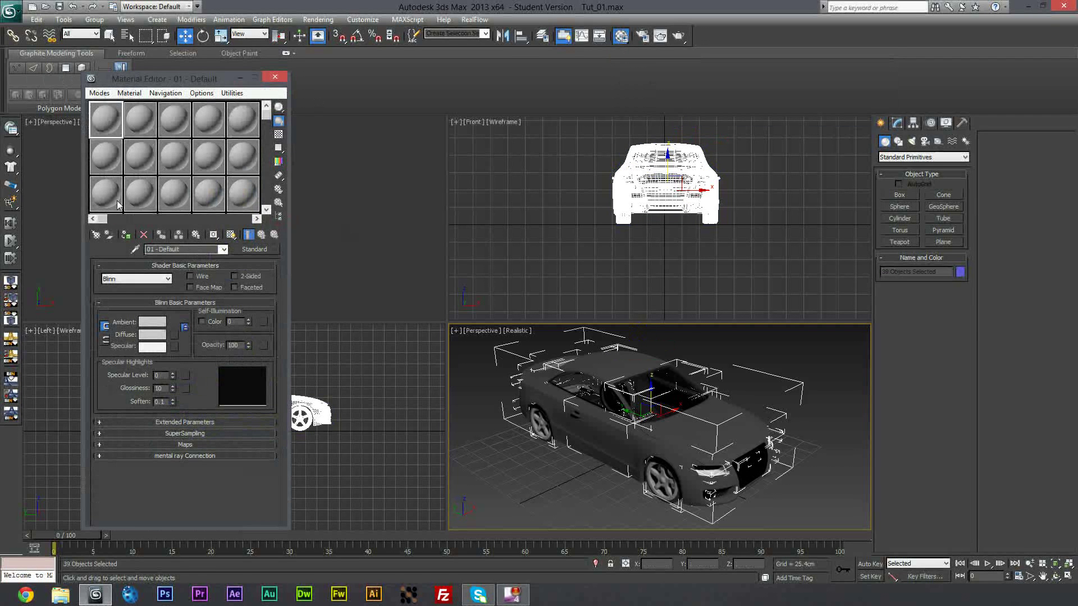
{"action": "left_click", "coordinate": [127, 234]}
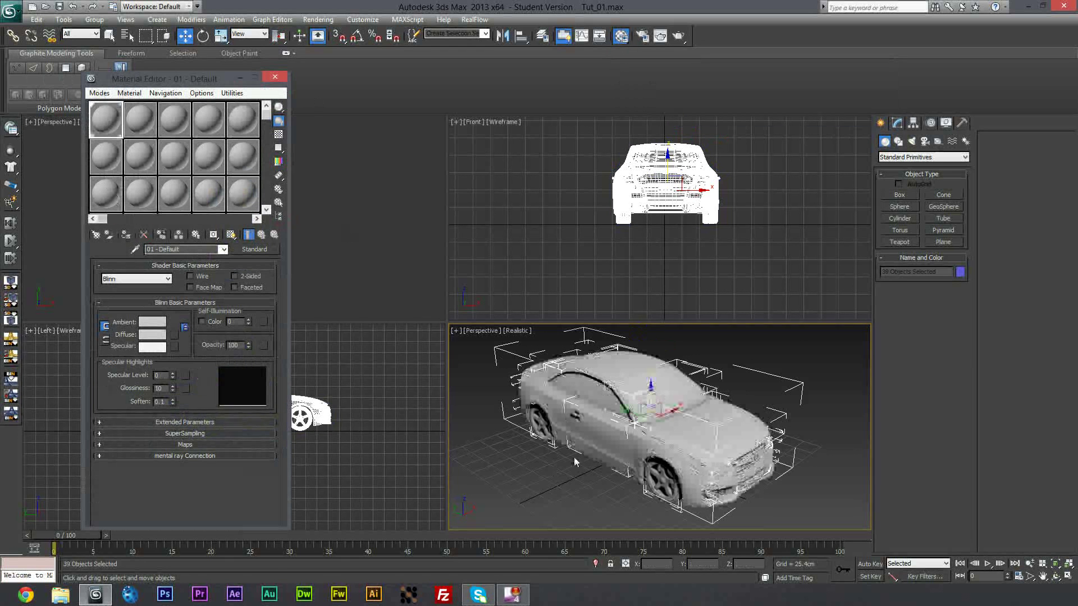
- Set the diffuse colour of the 02 - Default material to red and assign the material to the hood
{"action": "left_click", "coordinate": [140, 127]}
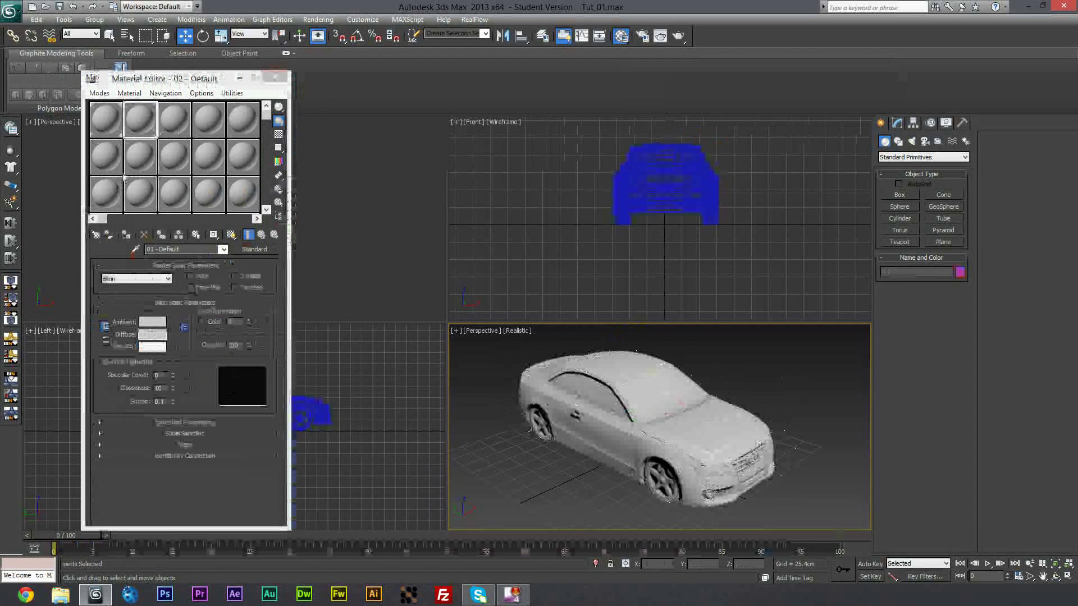
{"action": "left_click", "coordinate": [153, 335]}
{"action": "left_click", "coordinate": [206, 217]}
{"action": "left_click", "coordinate": [299, 211]}
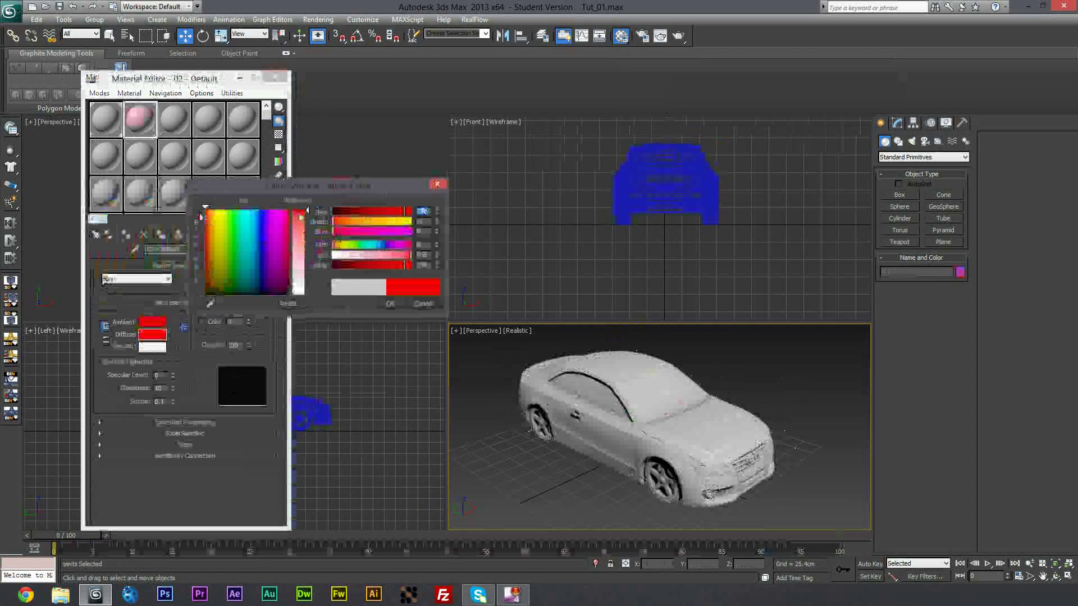
{"action": "left_click", "coordinate": [391, 305]}
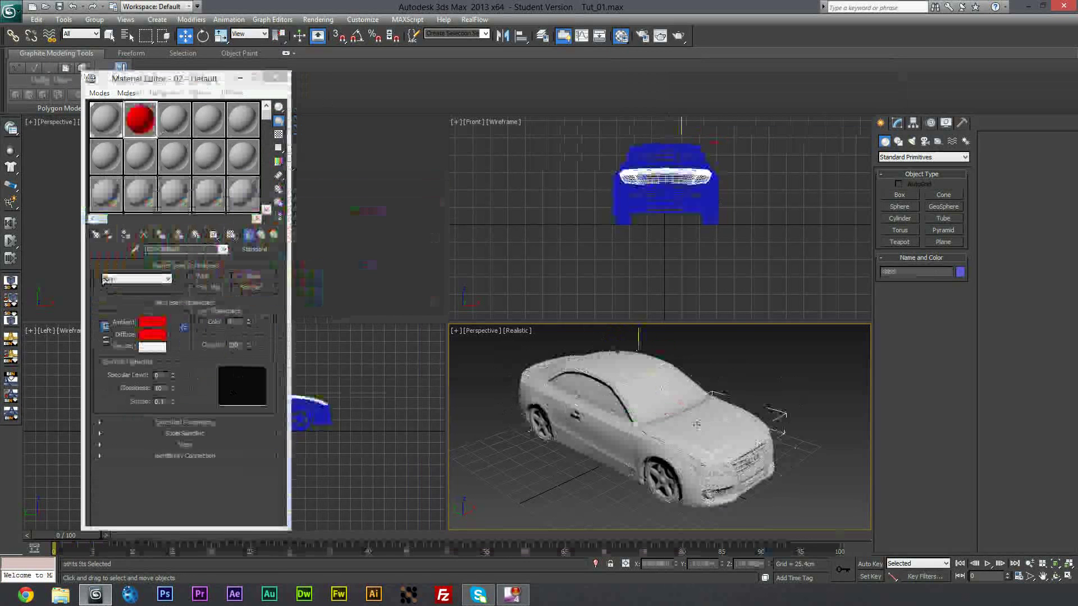
{"action": "left_click", "coordinate": [125, 236]}
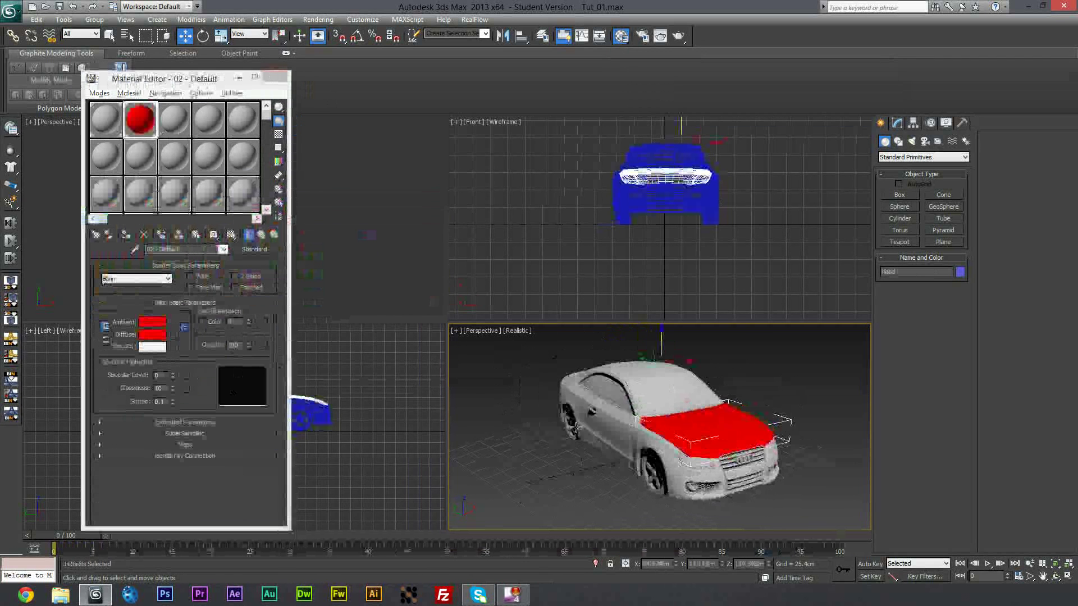
- Convert the hood to an Editable Poly
{"action": "middle_click_drag", "start_coordinate": [569, 431], "coordinate": [668, 411], "text": "alt"}
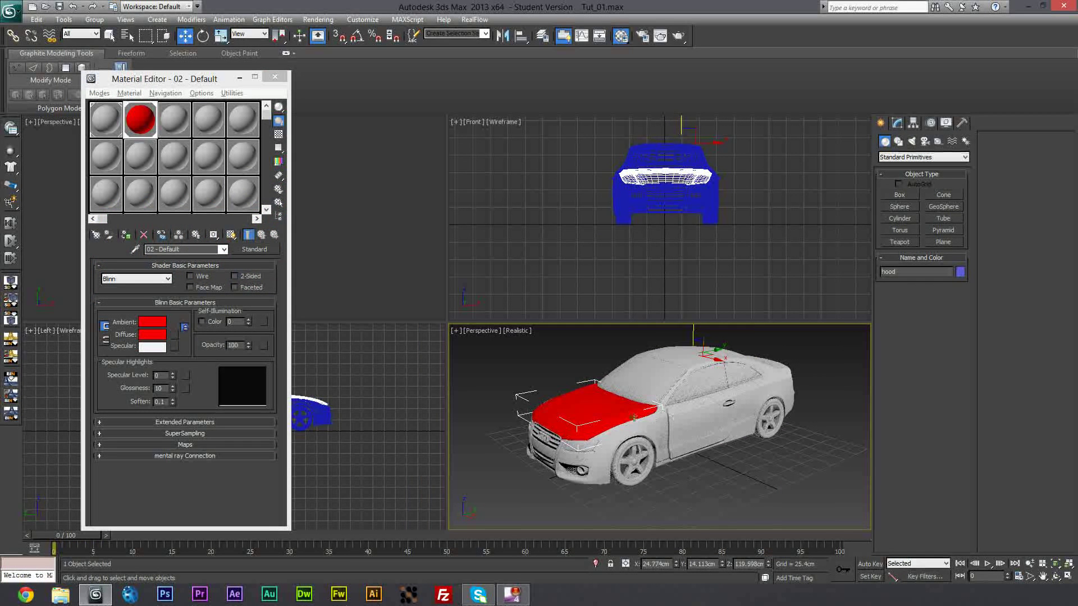
{"action": "right_click", "coordinate": [586, 408]}
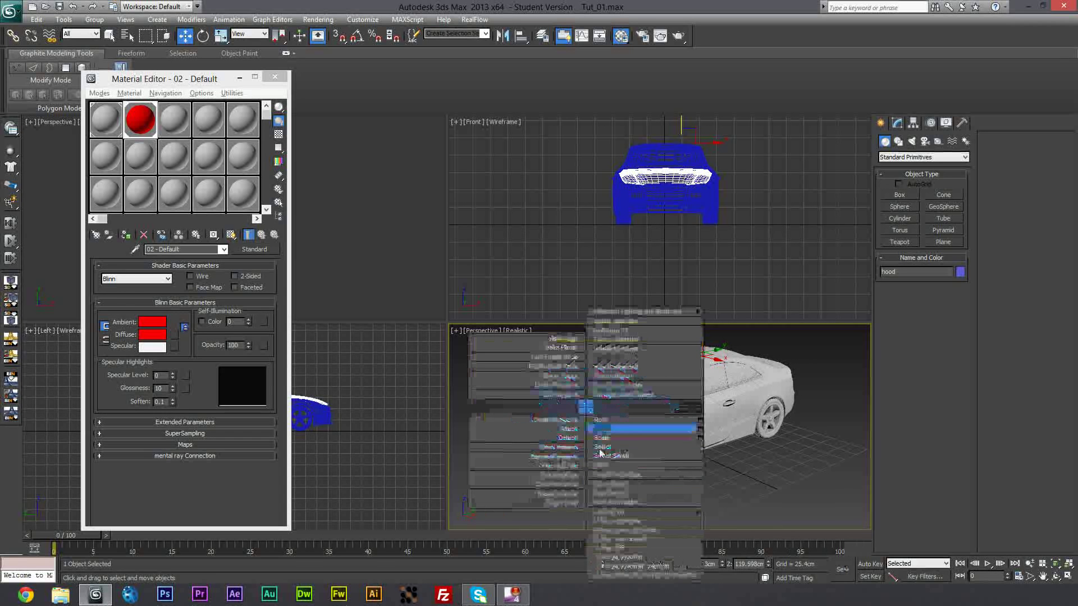
{"action": "mouse_move", "coordinate": [606, 512]}
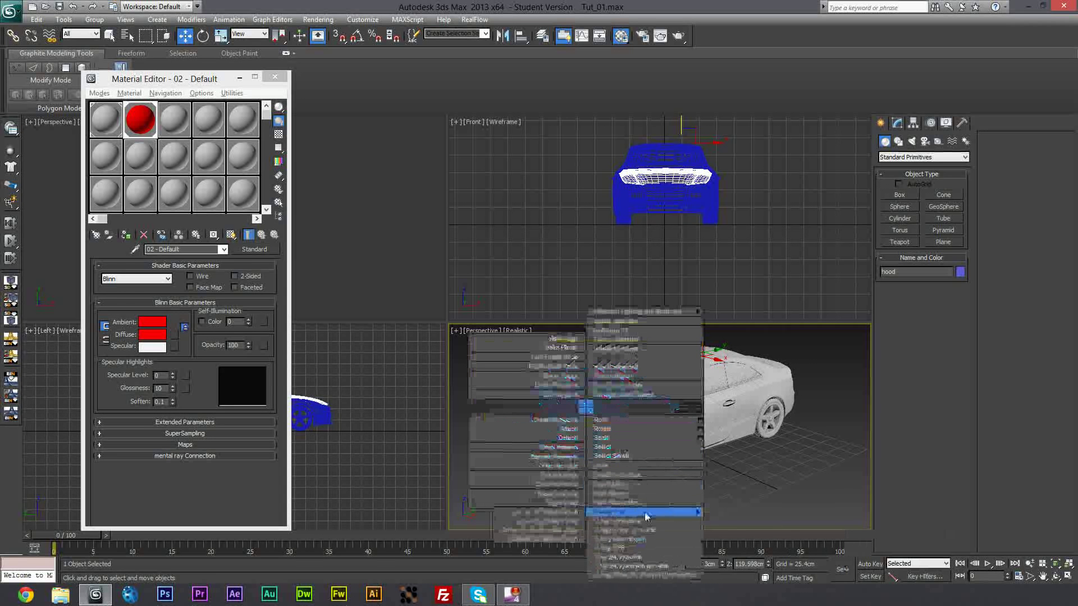
{"action": "left_click", "coordinate": [577, 521]}
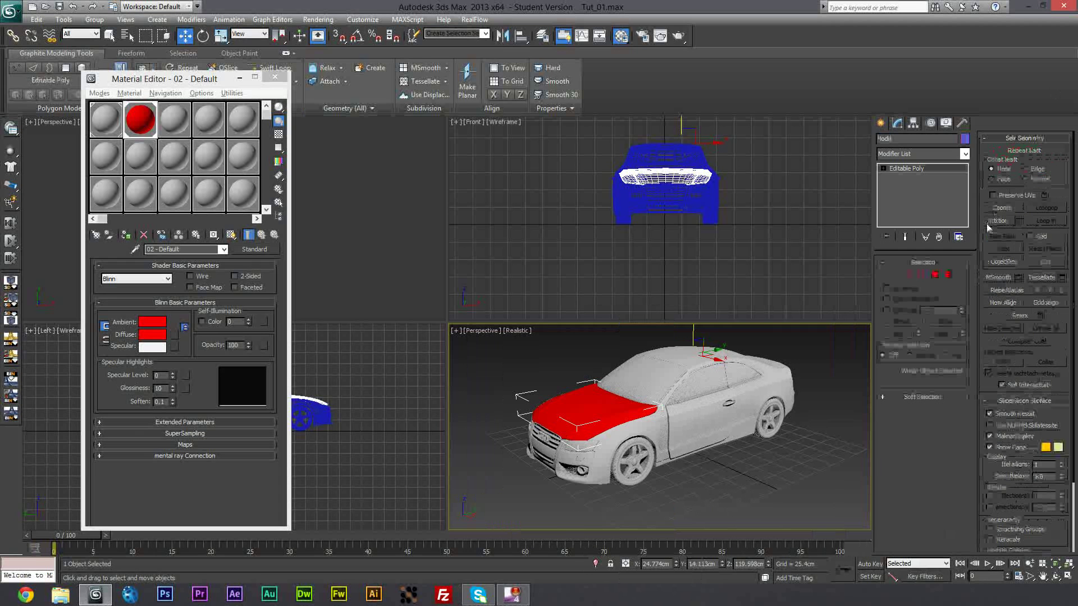
- Attach the side door to the hood using the Do Not Modify Mat IDs or Material option
{"action": "left_click", "coordinate": [1000, 220]}
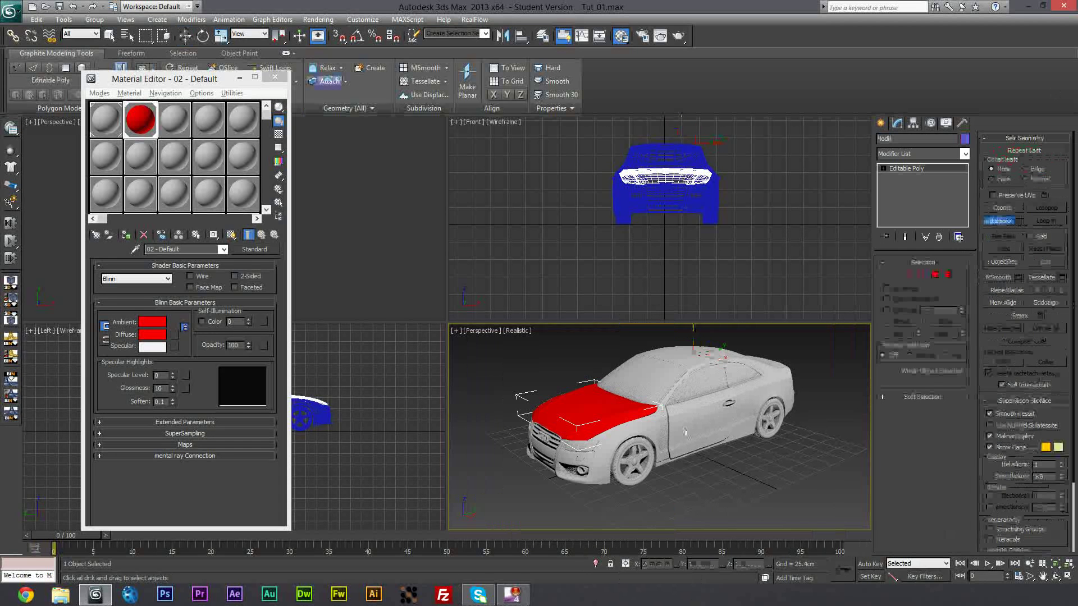
{"action": "left_click", "coordinate": [712, 384]}
{"action": "left_click_drag", "start_coordinate": [500, 263], "coordinate": [458, 232]}
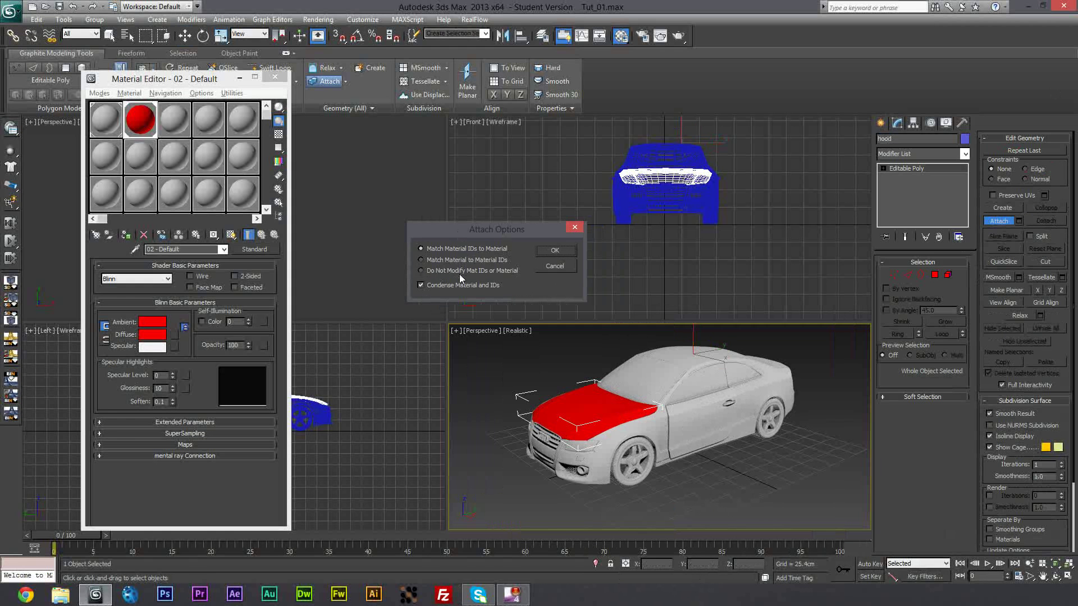
{"action": "left_click", "coordinate": [486, 272]}
{"action": "left_click", "coordinate": [563, 251]}
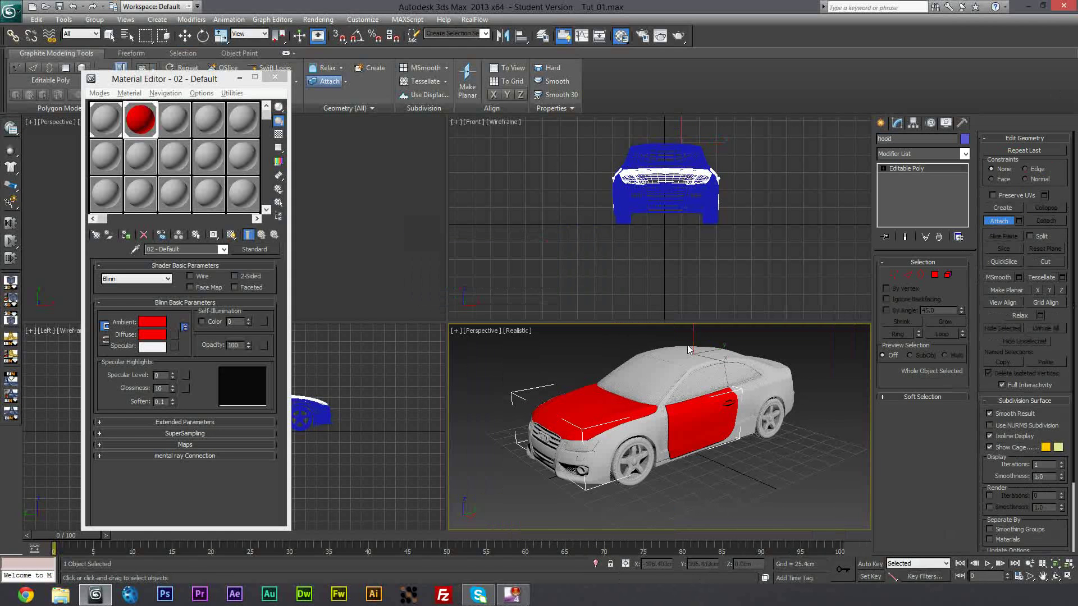
- Attach the main body shell, the trunk lid and the rear bumper to the hood without modifying material IDs or material
{"action": "left_click", "coordinate": [650, 423]}
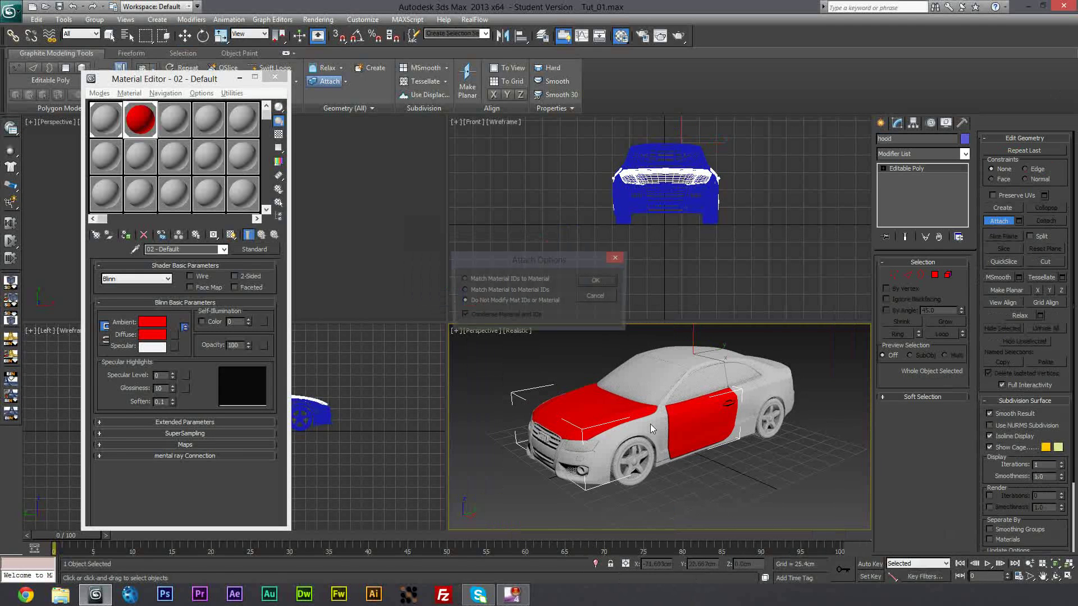
{"action": "left_click", "coordinate": [611, 285]}
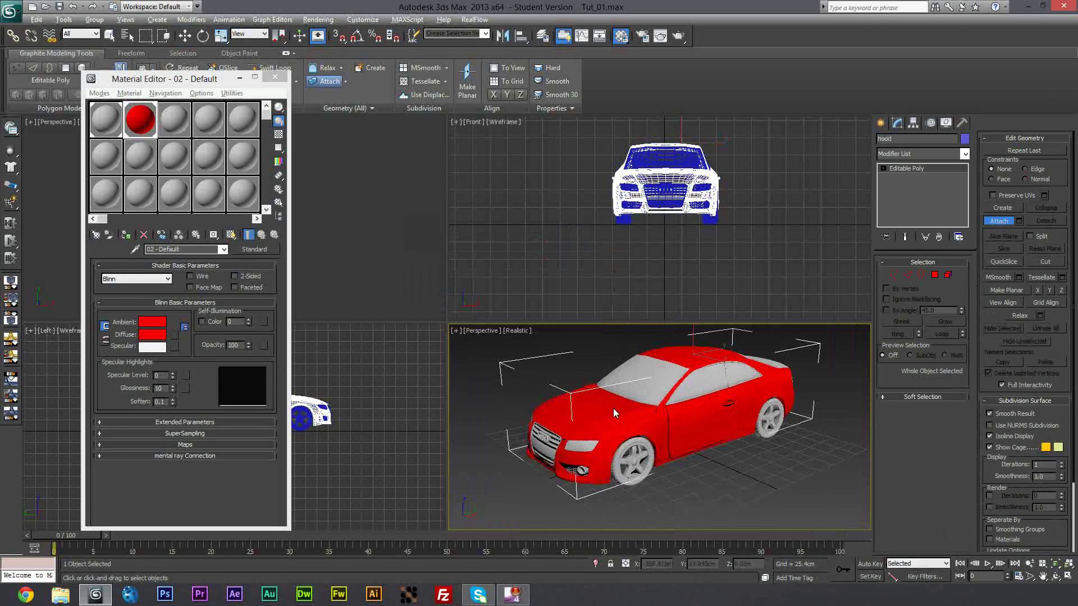
{"action": "middle_click_drag", "start_coordinate": [613, 409], "coordinate": [850, 378], "text": "alt"}
{"action": "left_click", "coordinate": [634, 366]}
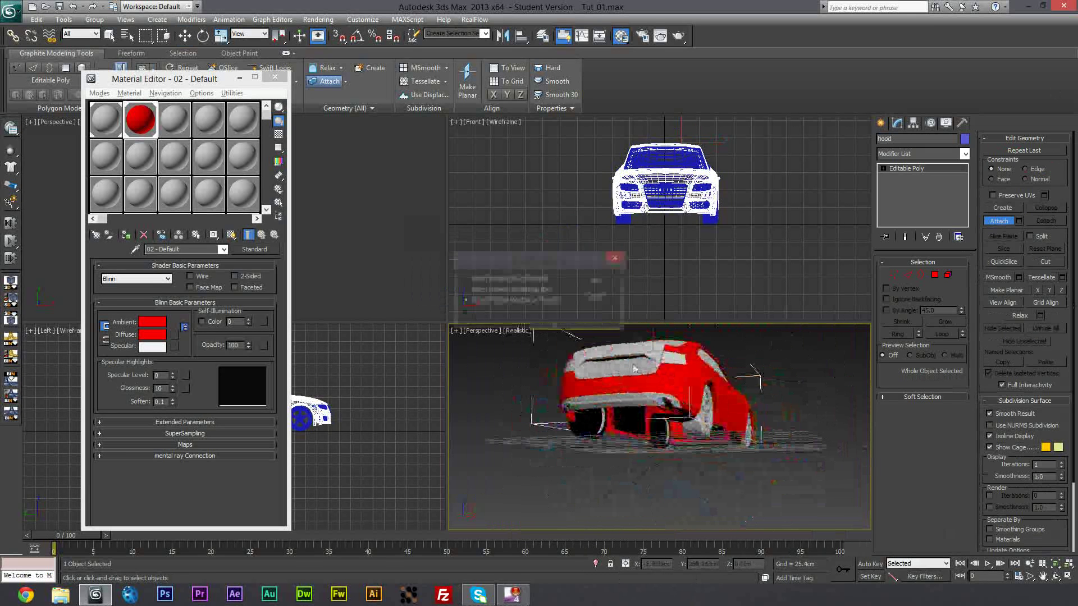
{"action": "left_click", "coordinate": [593, 282]}
{"action": "left_click", "coordinate": [618, 400]}
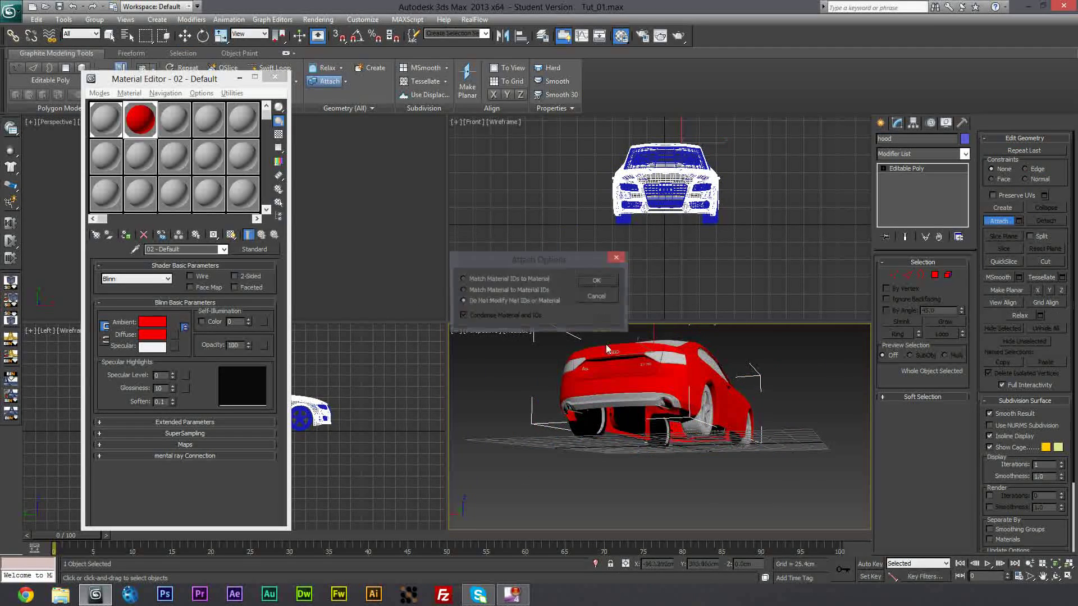
{"action": "left_click", "coordinate": [598, 280]}
- Try moving the combined red body away from the remaining car parts and undo the move
{"action": "middle_click_drag", "start_coordinate": [702, 427], "coordinate": [729, 449], "text": "alt"}
{"action": "key", "text": "w"}
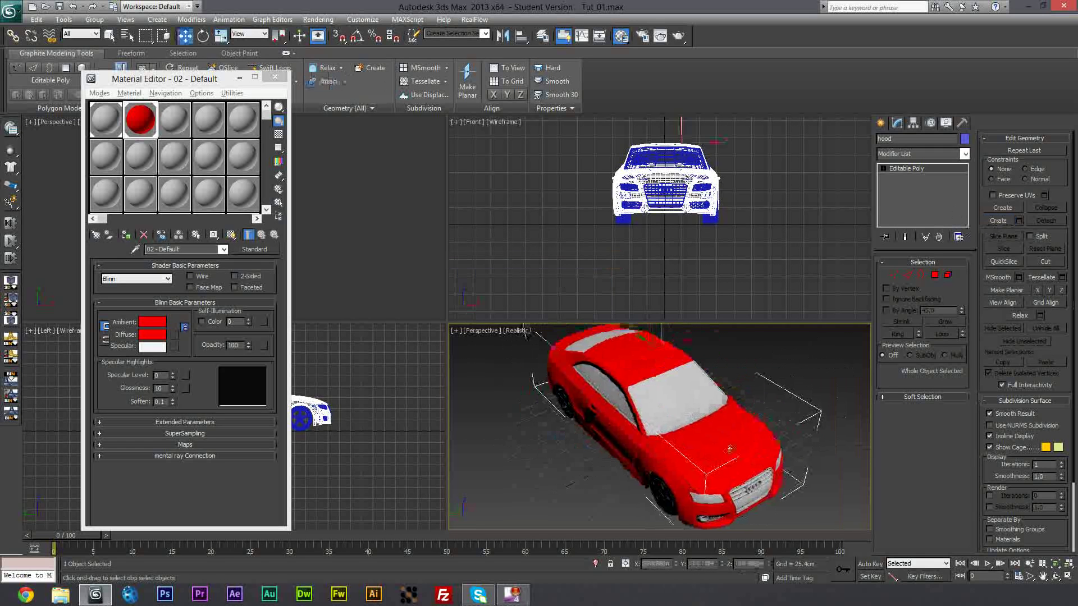
{"action": "left_click_drag", "start_coordinate": [682, 341], "coordinate": [758, 322]}
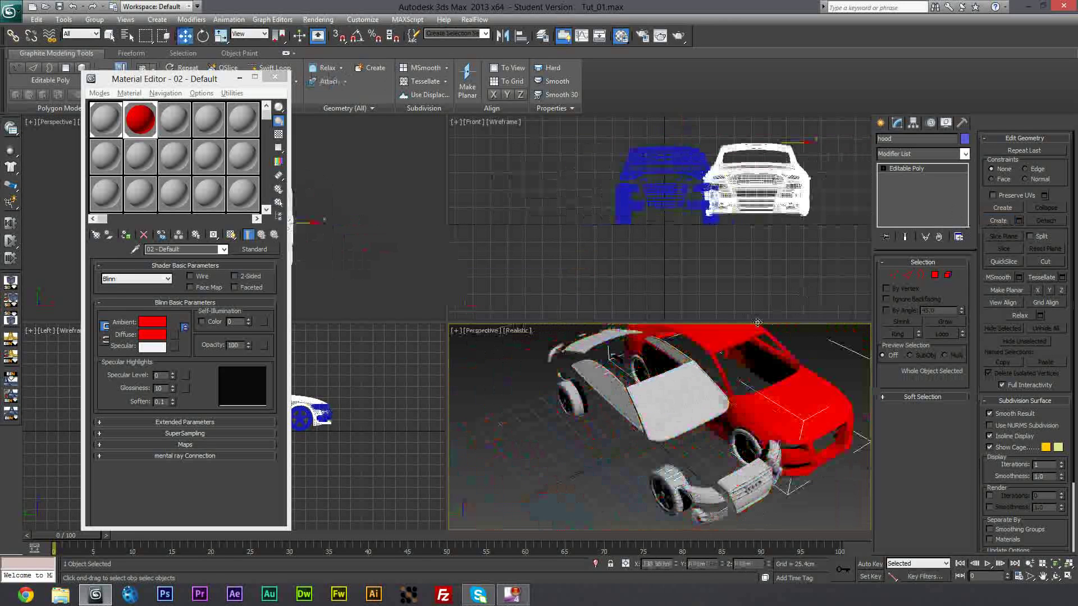
{"action": "key", "text": "ctrl+z"}
- Select the grille at the front of the car
{"action": "middle_click_drag", "start_coordinate": [722, 442], "coordinate": [689, 408], "text": "alt"}
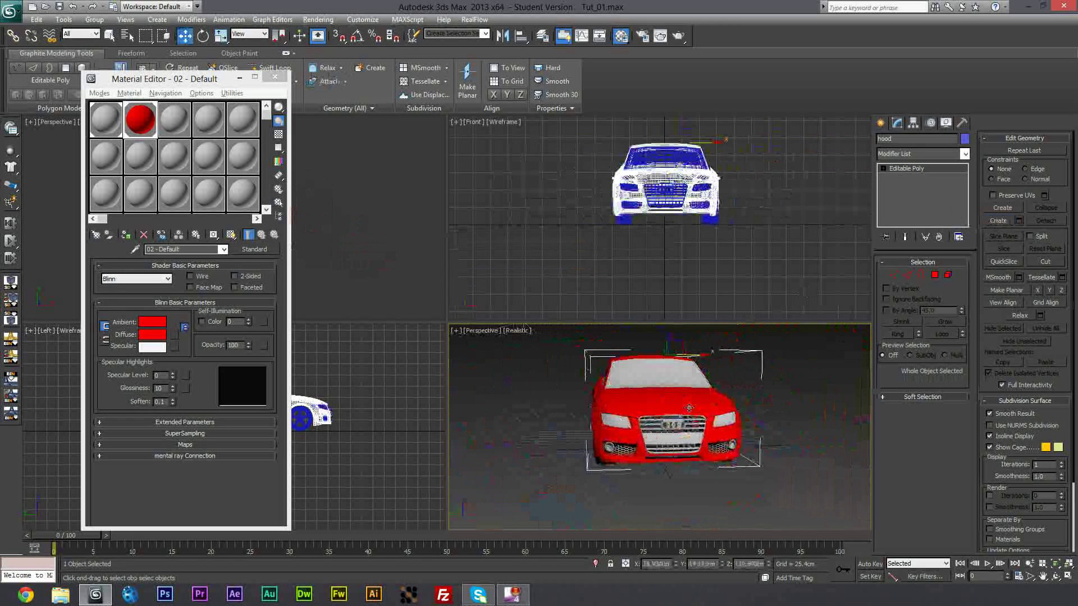
{"action": "scroll", "coordinate": [688, 417], "scroll_direction": "up", "scroll_amount": 3}
{"action": "scroll", "coordinate": [695, 422], "scroll_direction": "down", "scroll_amount": 2}
{"action": "left_click", "coordinate": [693, 424]}
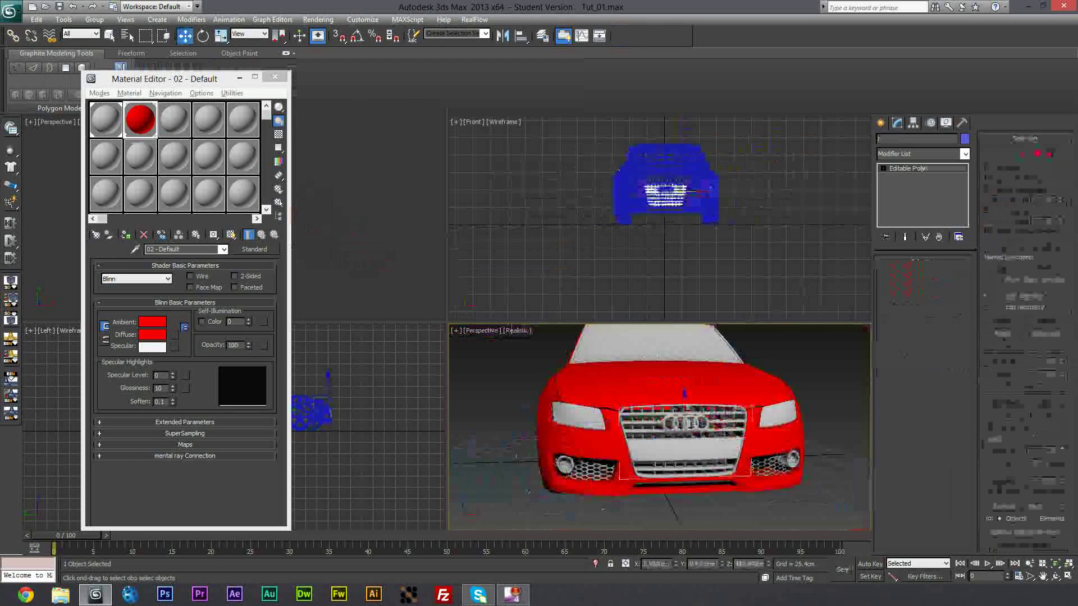
- Try moving the grille out of the car's front and undo the move
{"action": "left_click_drag", "start_coordinate": [692, 422], "coordinate": [544, 392]}
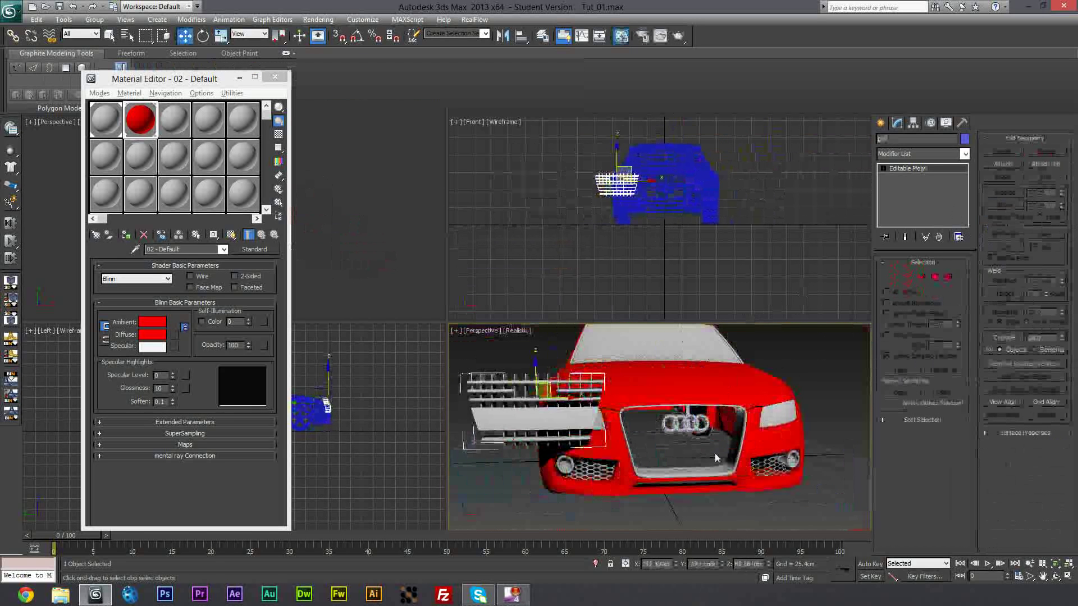
{"action": "left_click", "coordinate": [716, 457]}
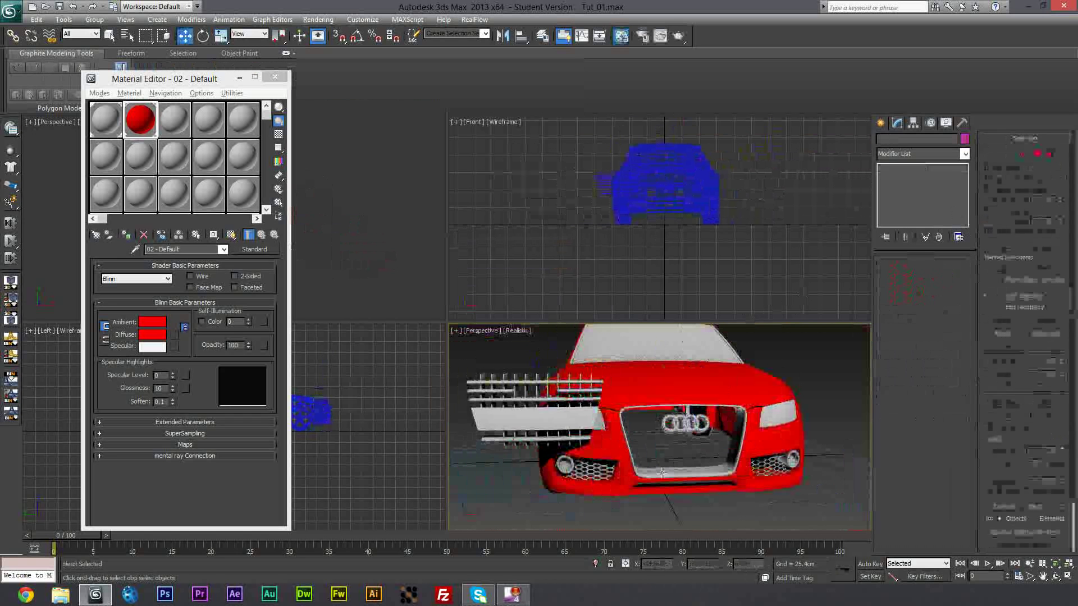
{"action": "key", "text": "ctrl+z"}
{"action": "key", "text": "ctrl+z"}
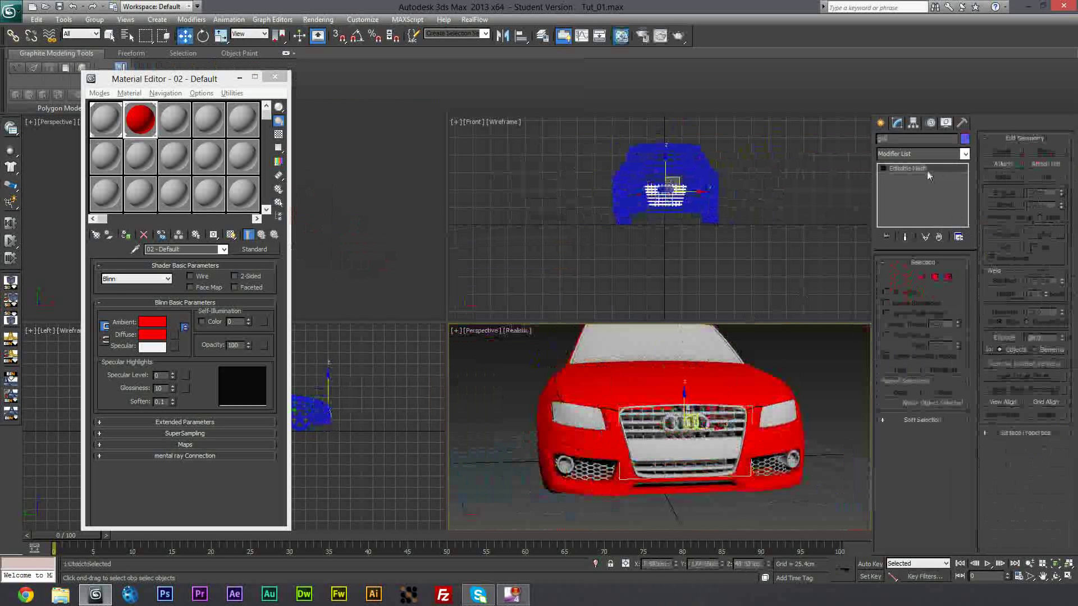
- Attach the surrounding frame to the front grille and try moving the combined grille, cancelling the move
{"action": "left_click", "coordinate": [1002, 164]}
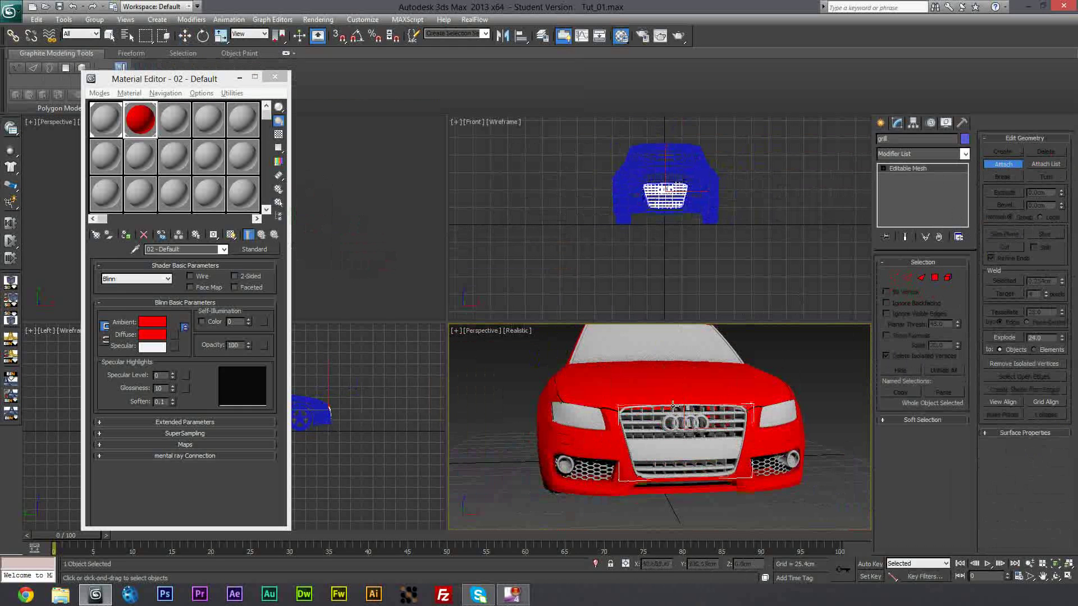
{"action": "key", "text": "w"}
{"action": "mouse_move", "coordinate": [692, 419]}
{"action": "left_mouse_down"}
{"action": "mouse_move", "coordinate": [681, 398]}
{"action": "mouse_move", "coordinate": [679, 413]}
{"action": "left_mouse_up"}
{"action": "right_click", "coordinate": [679, 413]}
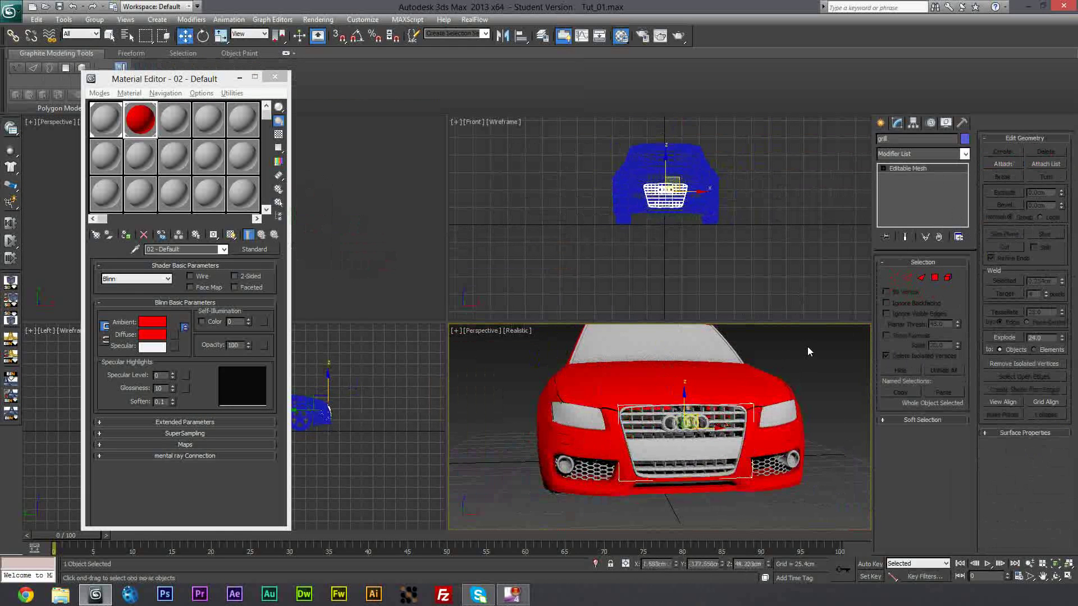
- Select all parts of the car and save them as a named selection set called Car
{"action": "middle_click_drag", "start_coordinate": [808, 348], "coordinate": [771, 365], "text": "alt"}
{"action": "scroll", "coordinate": [768, 369], "scroll_direction": "down", "scroll_amount": 3}
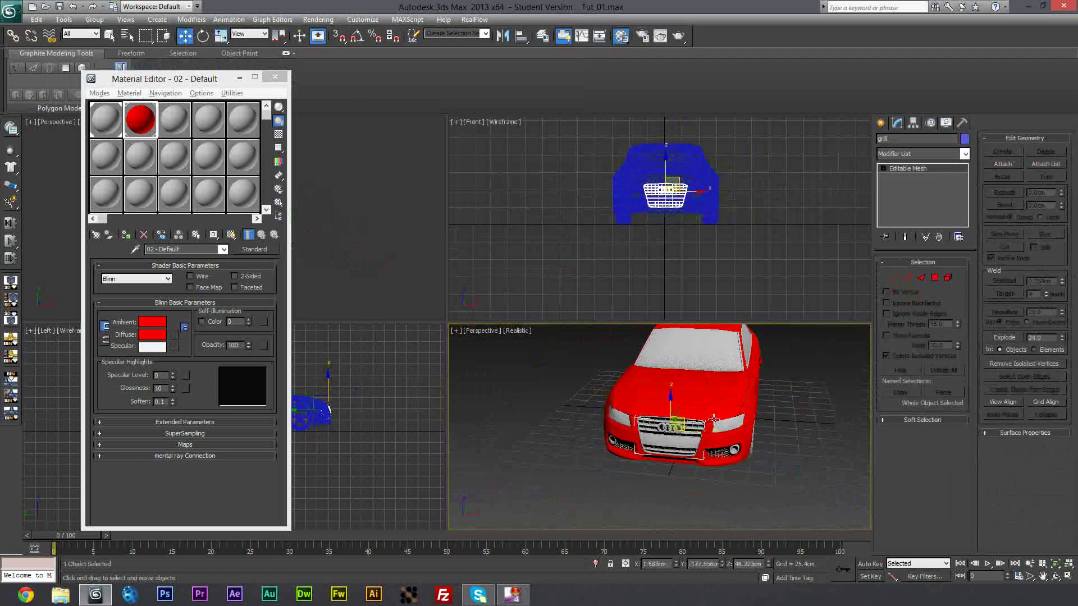
{"action": "middle_click_drag", "start_coordinate": [711, 417], "coordinate": [685, 386], "text": "alt"}
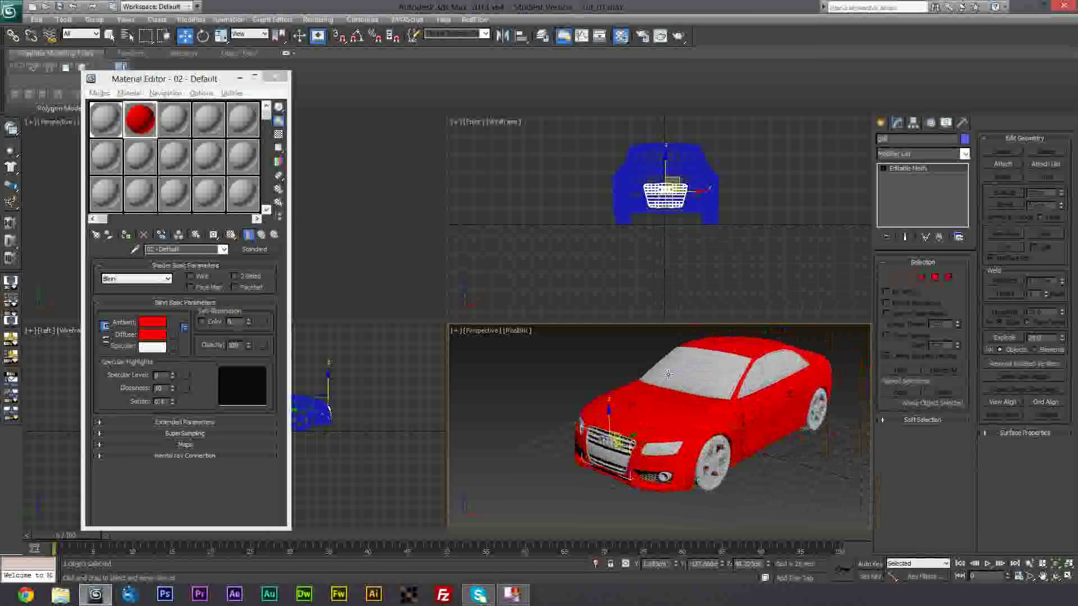
{"action": "key", "text": "ctrl+a"}
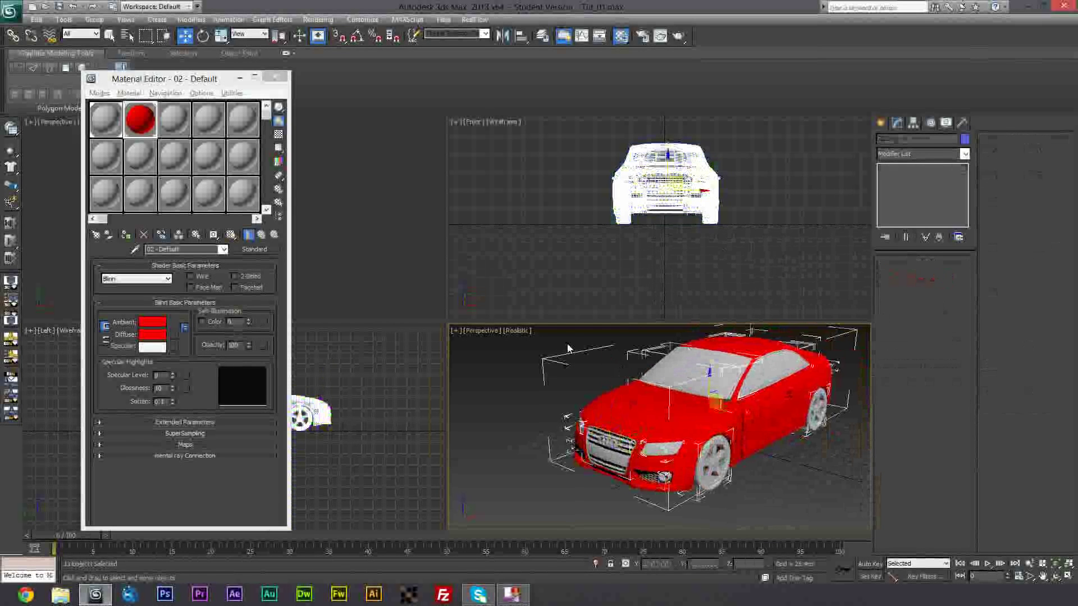
{"action": "left_click", "coordinate": [566, 340]}
{"action": "scroll", "coordinate": [565, 335], "scroll_direction": "down", "scroll_amount": 4}
{"action": "left_click_drag", "start_coordinate": [559, 339], "coordinate": [779, 489]}
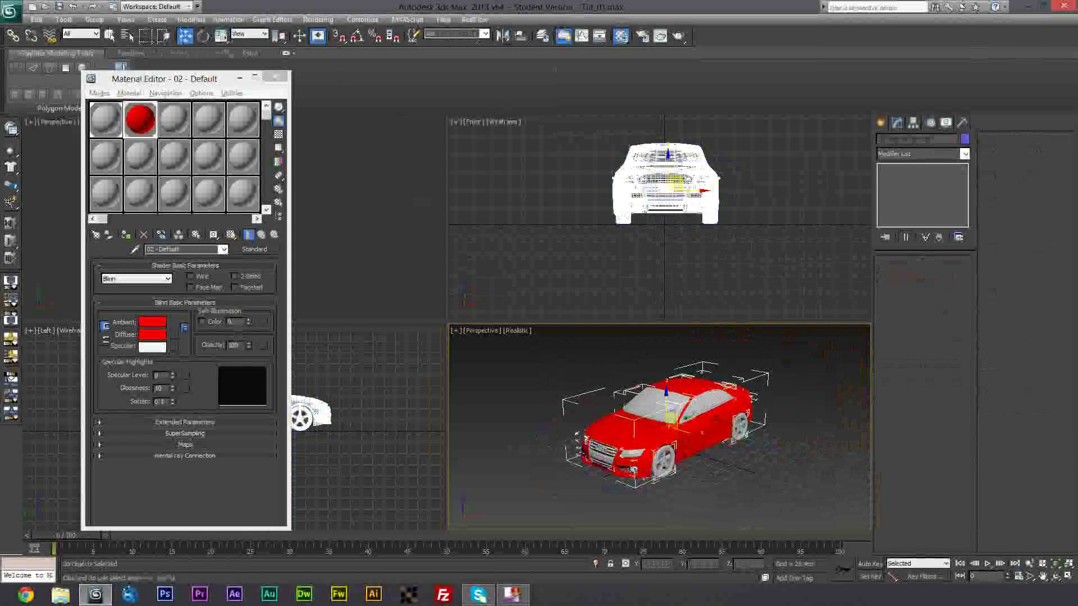
{"action": "left_click", "coordinate": [541, 359]}
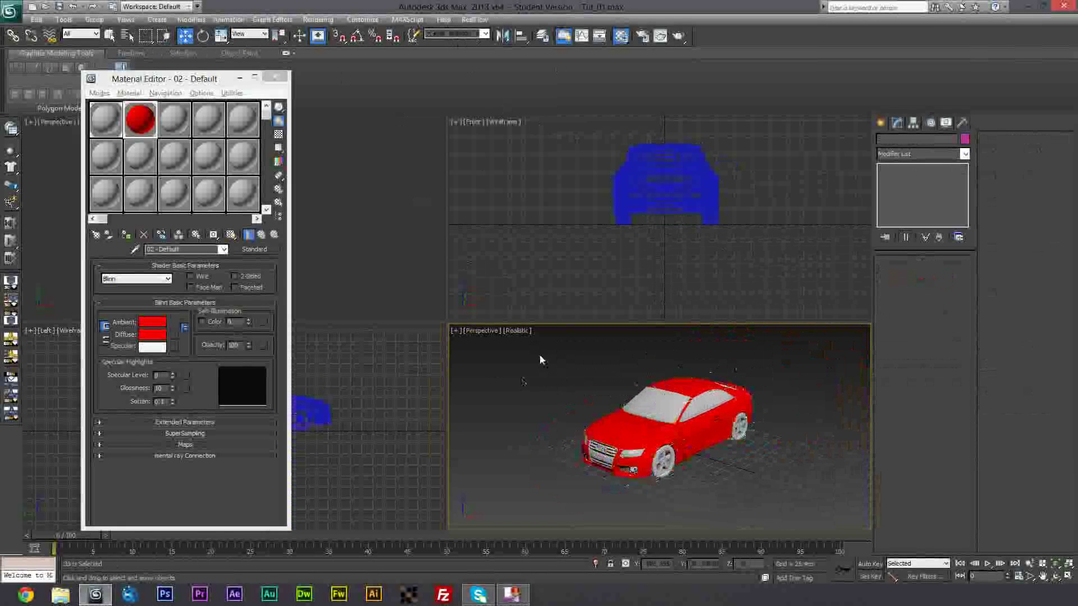
- Check the Car selection set by recalling it, and clear the selection
{"action": "middle_click_drag", "start_coordinate": [733, 365], "coordinate": [707, 368]}
{"action": "left_click", "coordinate": [483, 34]}
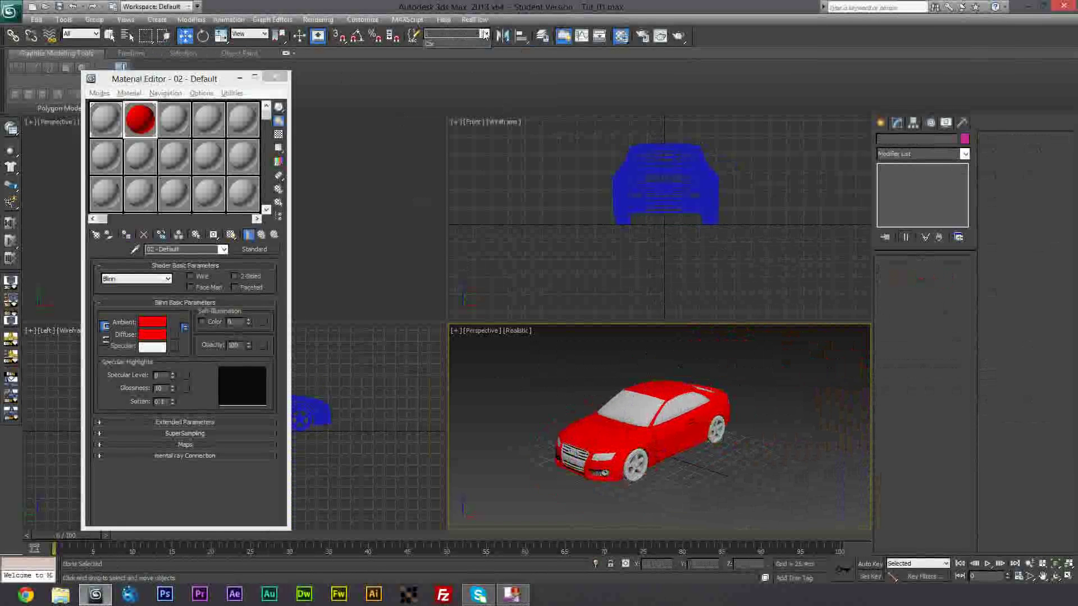
{"action": "left_click", "coordinate": [463, 45]}
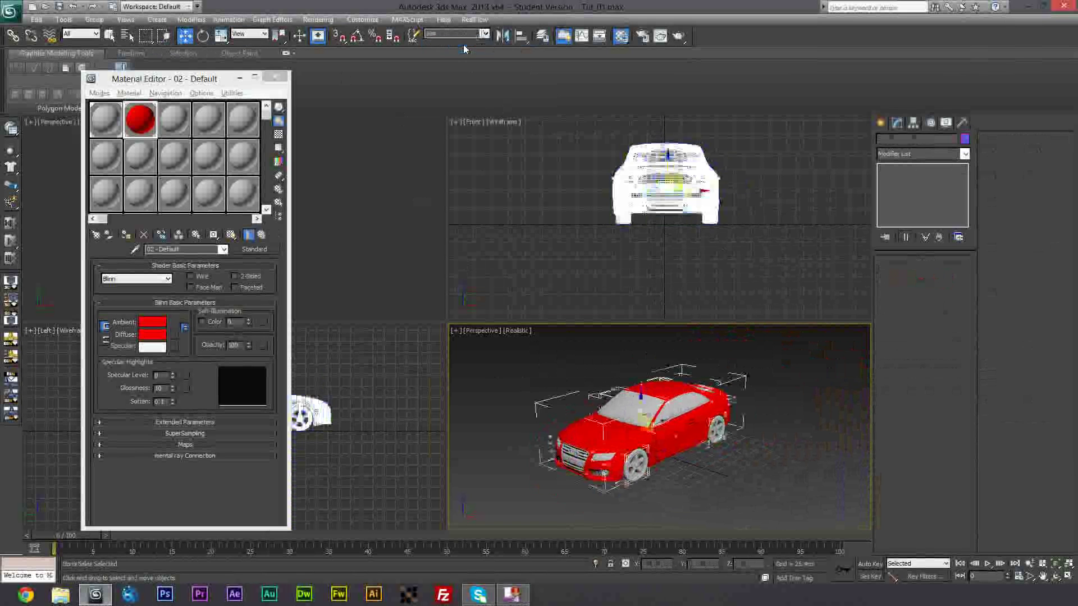
{"action": "left_click", "coordinate": [625, 342]}
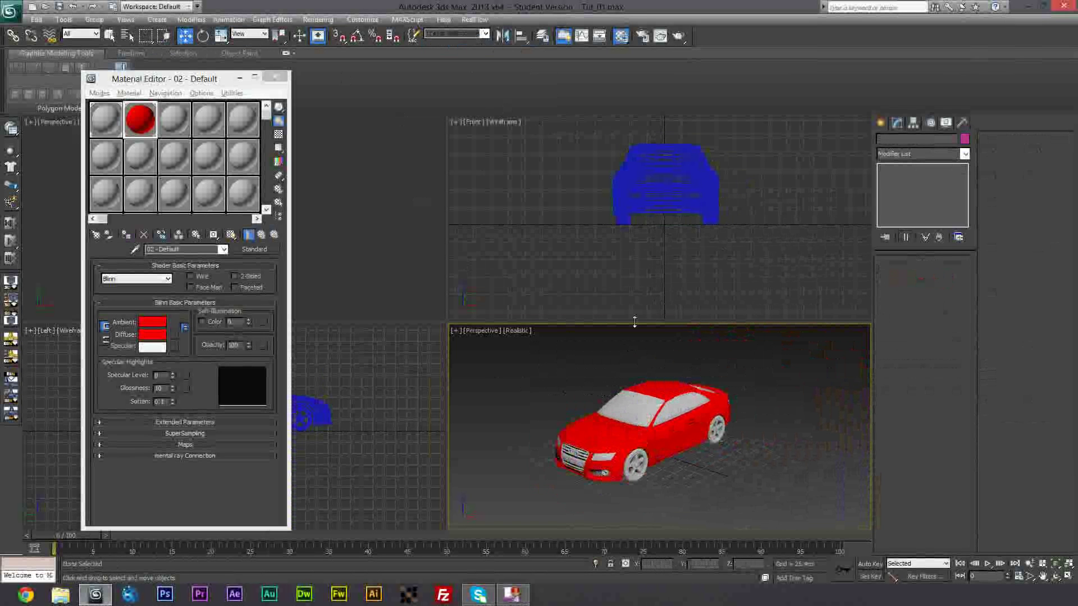
{"action": "middle_click_drag", "start_coordinate": [599, 352], "coordinate": [618, 343]}
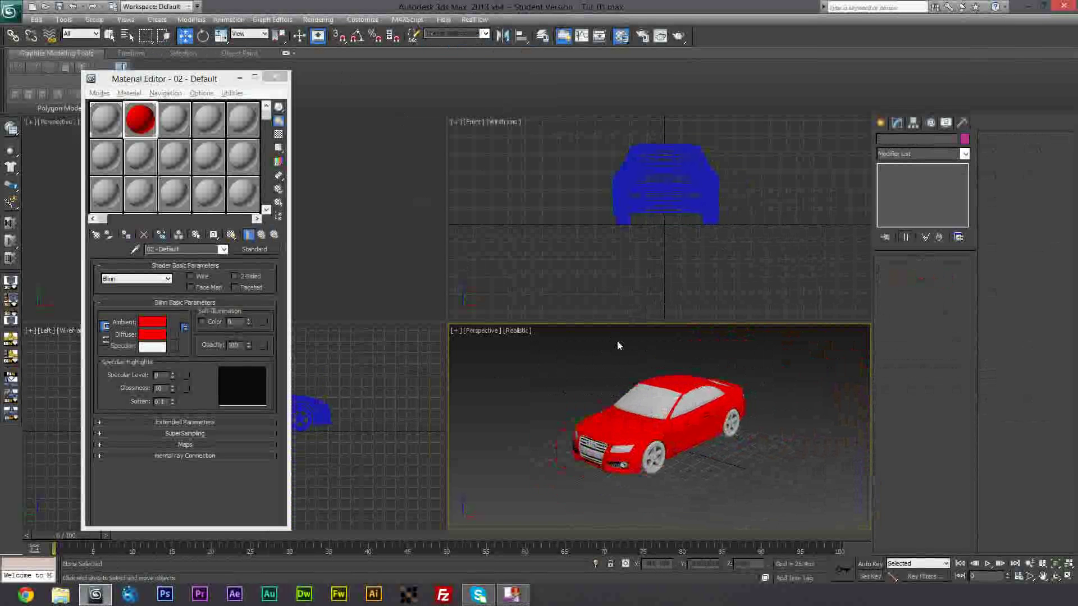
- Close the Material Editor and hide the Graphite Modeling Tools ribbon to free up viewport space
{"action": "left_click", "coordinate": [274, 77]}
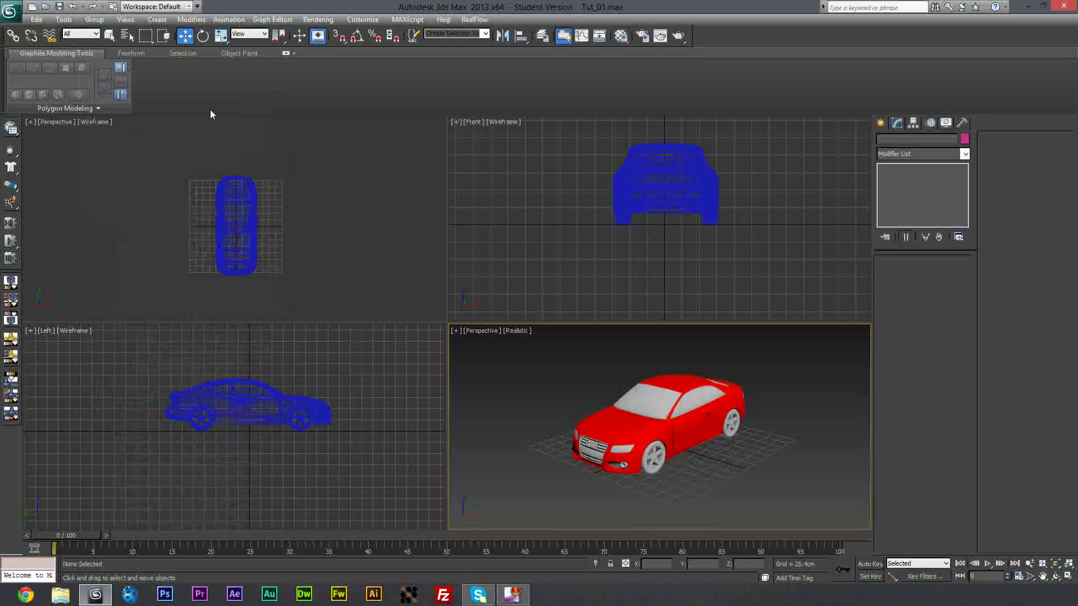
{"action": "left_click", "coordinate": [563, 35]}
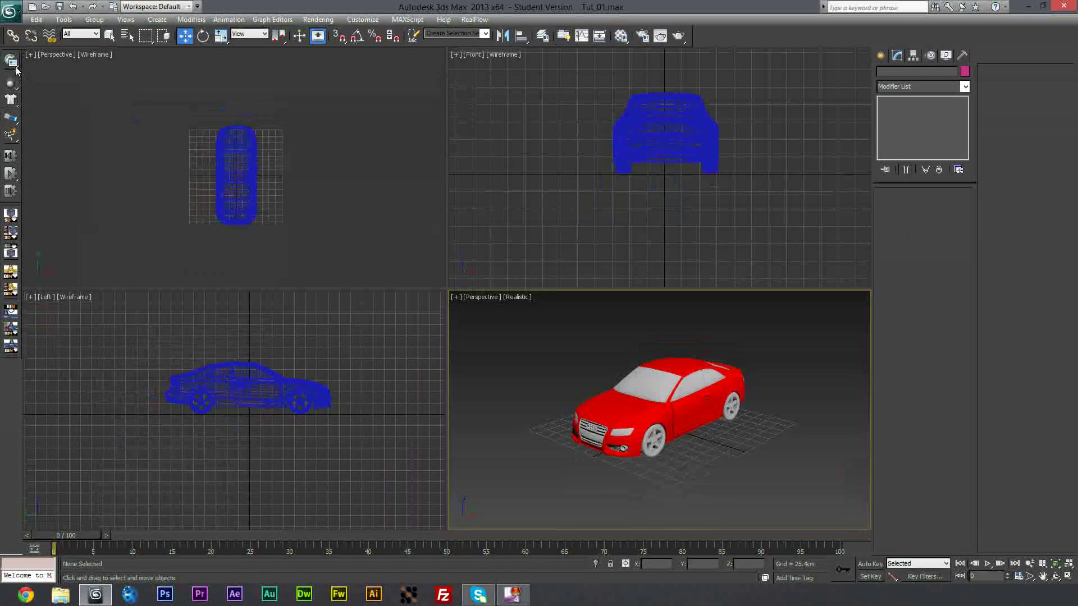
{"action": "left_click", "coordinate": [126, 20]}
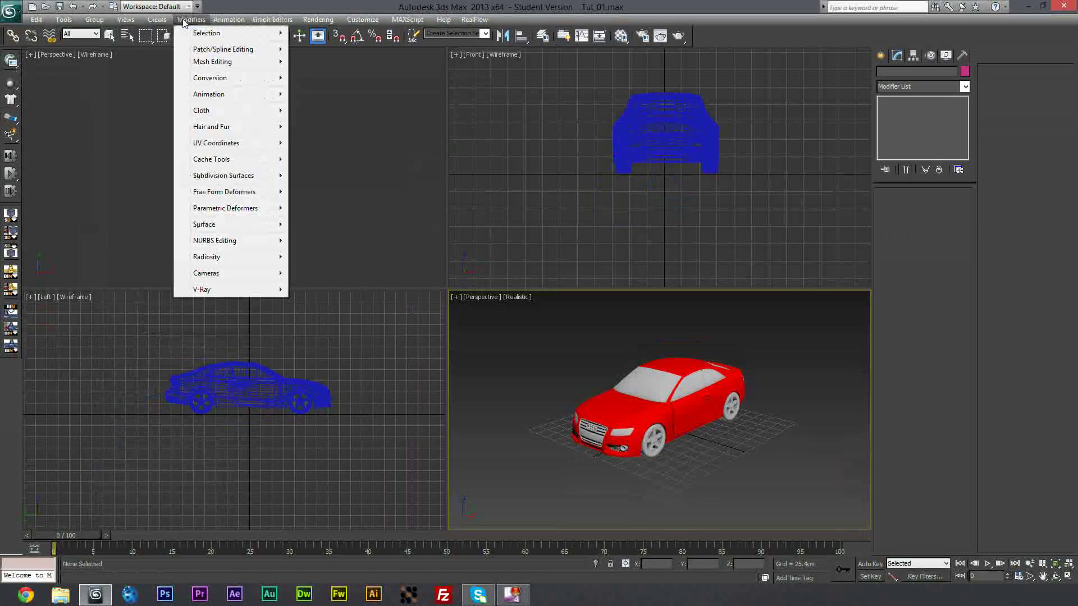
{"action": "mouse_move", "coordinate": [173, 20]}
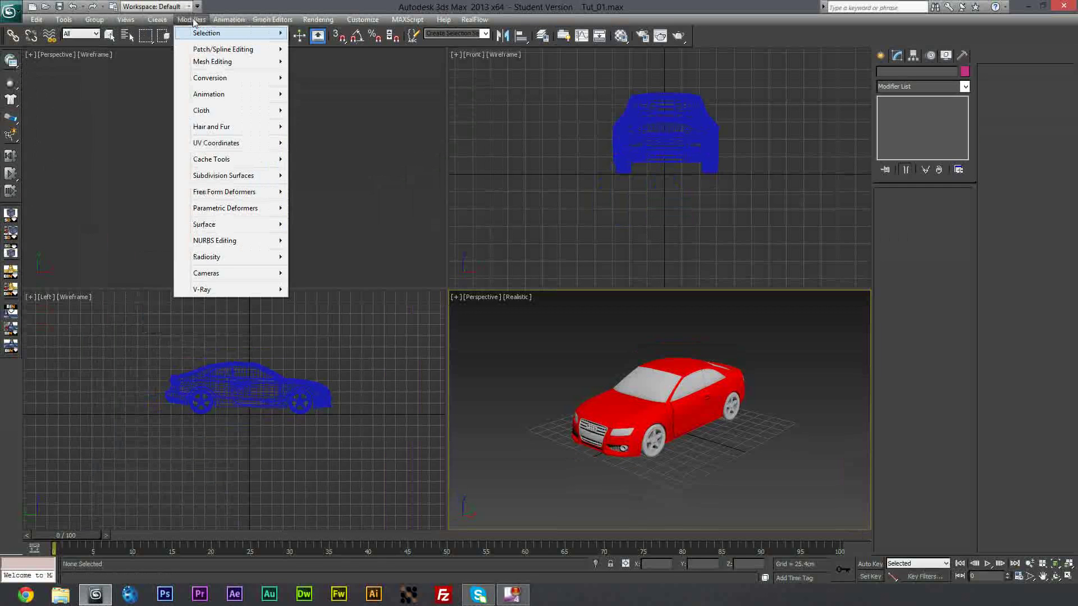
{"action": "left_click", "coordinate": [240, 20]}
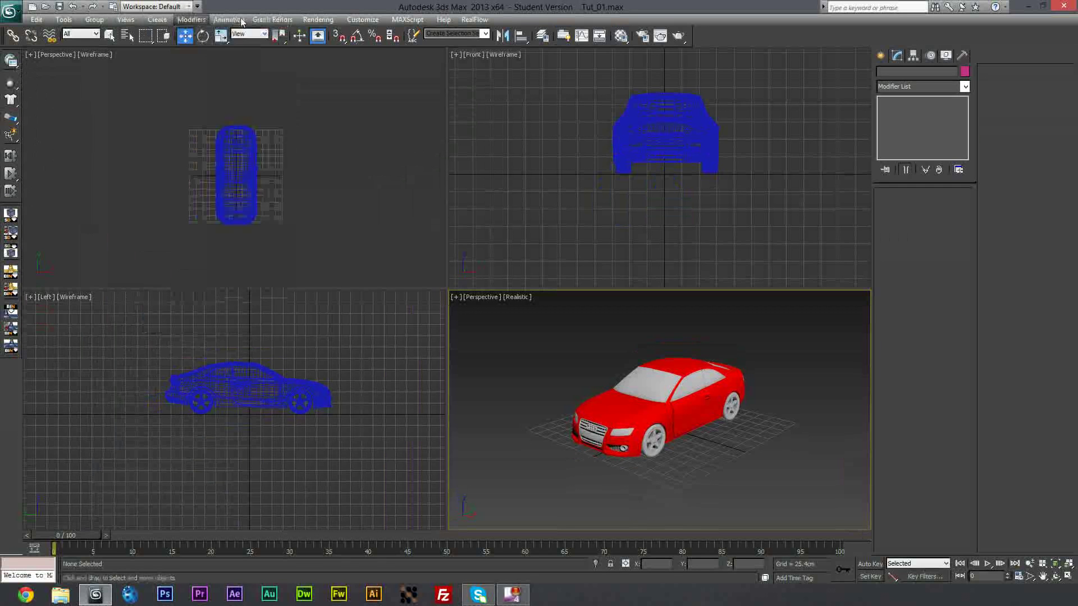
{"action": "left_click", "coordinate": [241, 20]}
{"action": "left_click", "coordinate": [241, 21]}
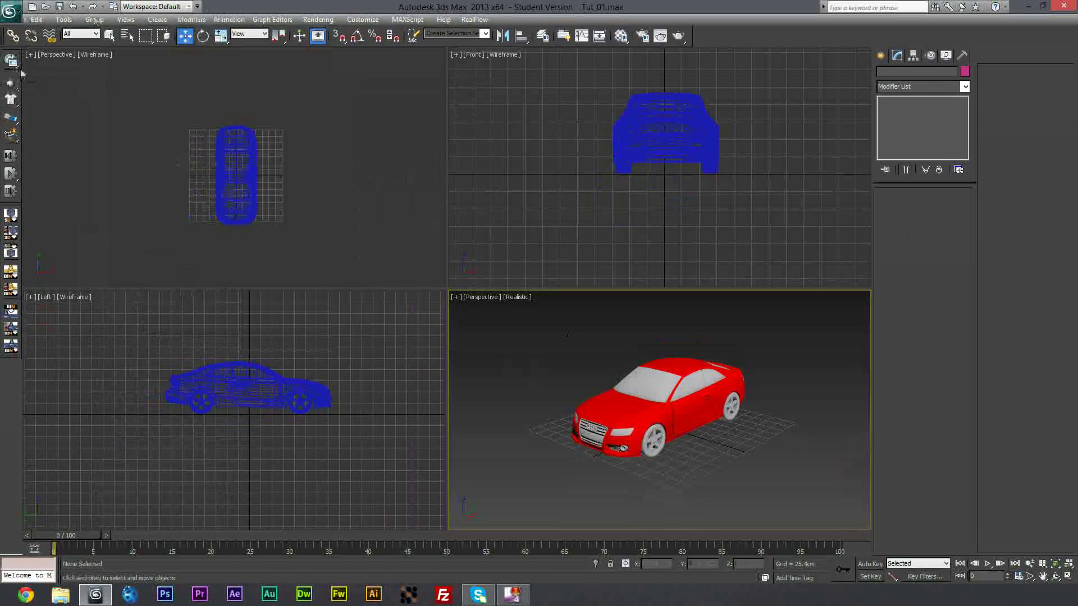
- Undock the MassFX toolbar and dock it back at its original place
{"action": "left_click_drag", "start_coordinate": [19, 56], "coordinate": [170, 75]}
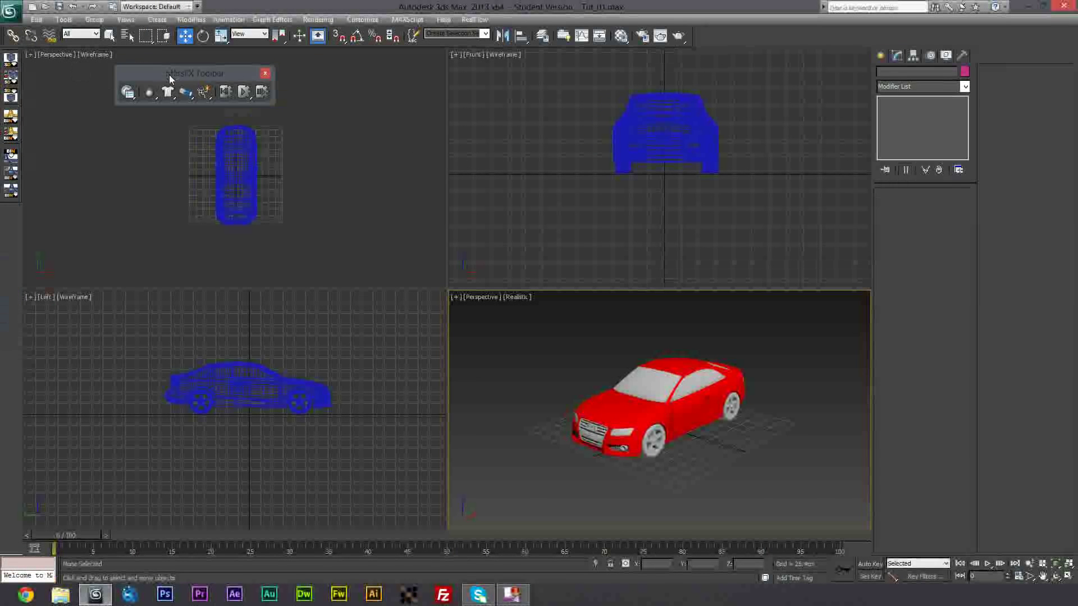
{"action": "left_click_drag", "start_coordinate": [28, 70], "coordinate": [12, 380]}
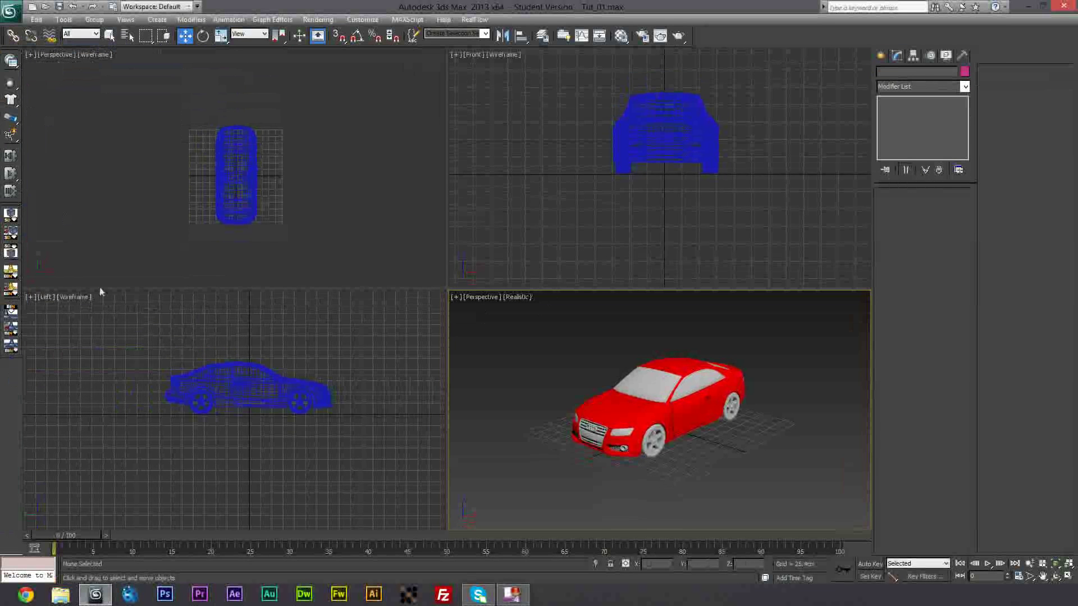
- Create a box over the car, about 339 cm long, 160 cm wide and 119 cm high, and deselect it
{"action": "left_click", "coordinate": [882, 55]}
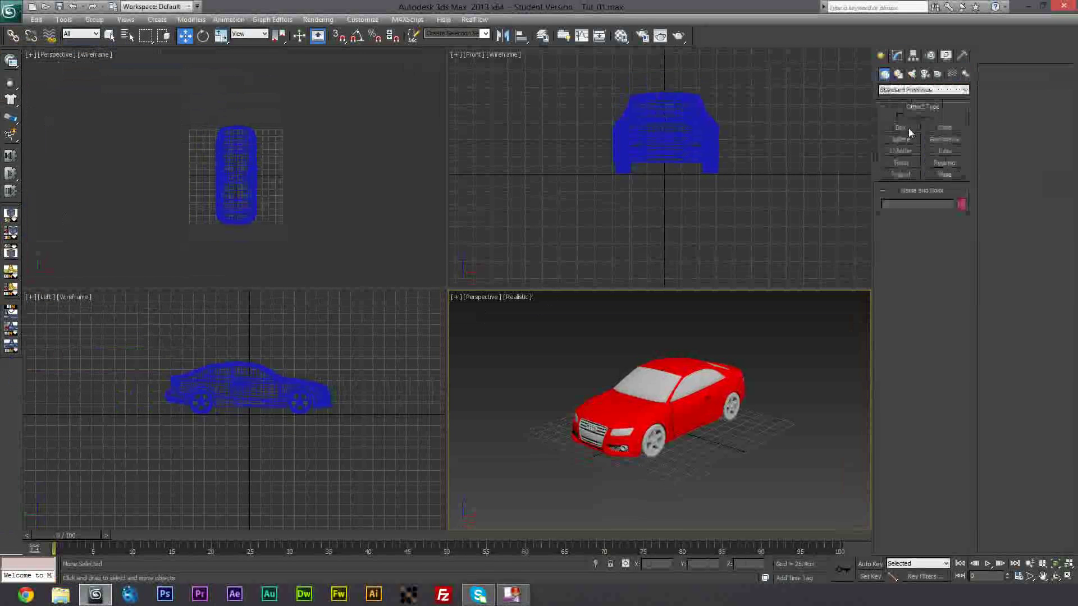
{"action": "left_click", "coordinate": [908, 128]}
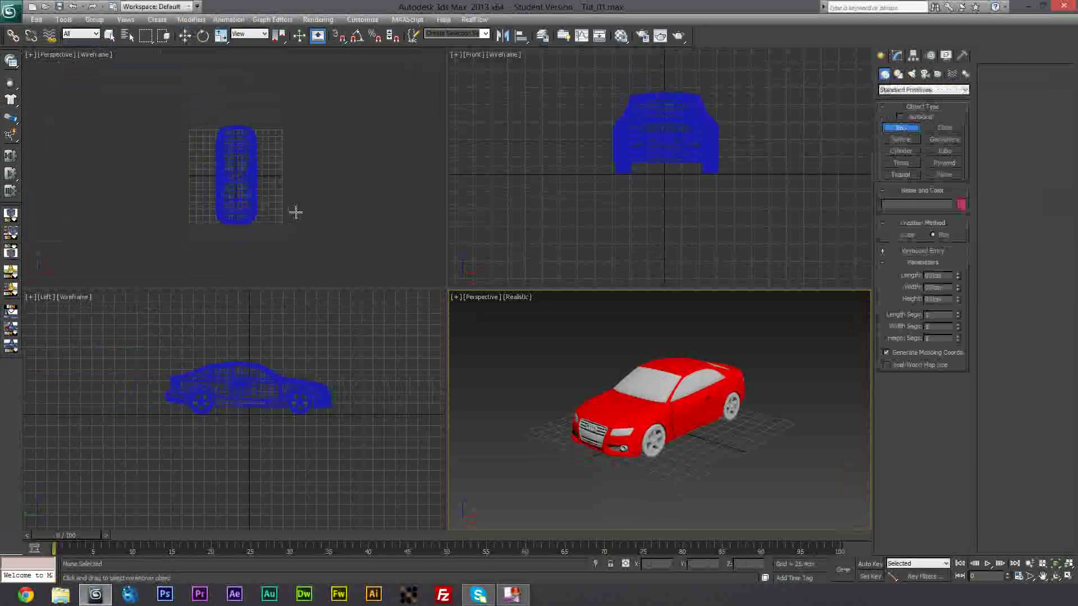
{"action": "middle_click_drag", "start_coordinate": [296, 212], "coordinate": [294, 200]}
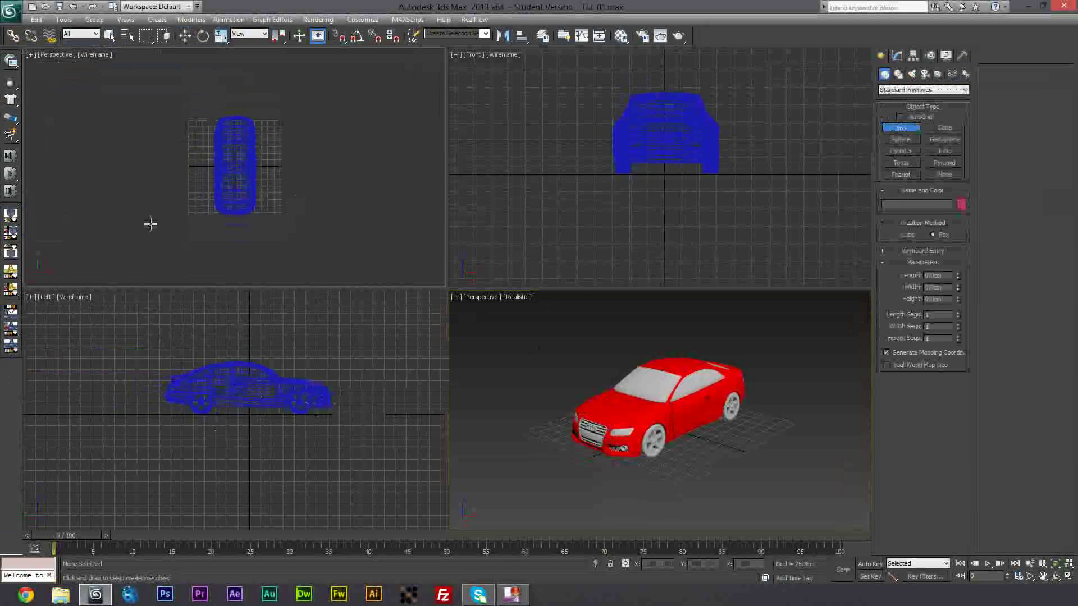
{"action": "middle_click_drag", "start_coordinate": [226, 167], "coordinate": [225, 175]}
{"action": "left_click_drag", "start_coordinate": [215, 125], "coordinate": [256, 212]}
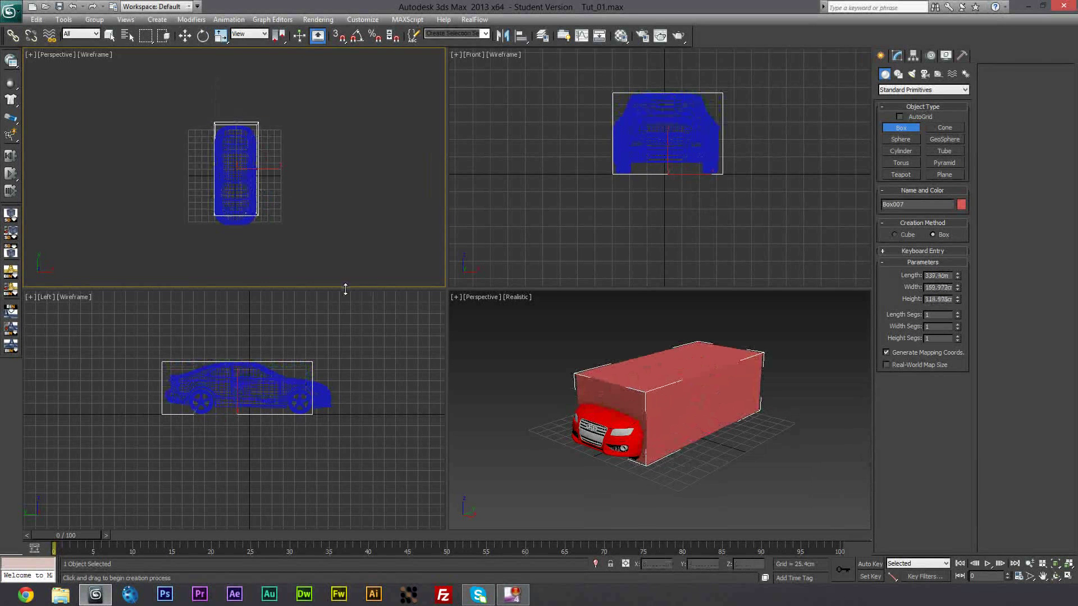
{"action": "middle_click_drag", "start_coordinate": [617, 439], "coordinate": [587, 425], "text": "alt"}
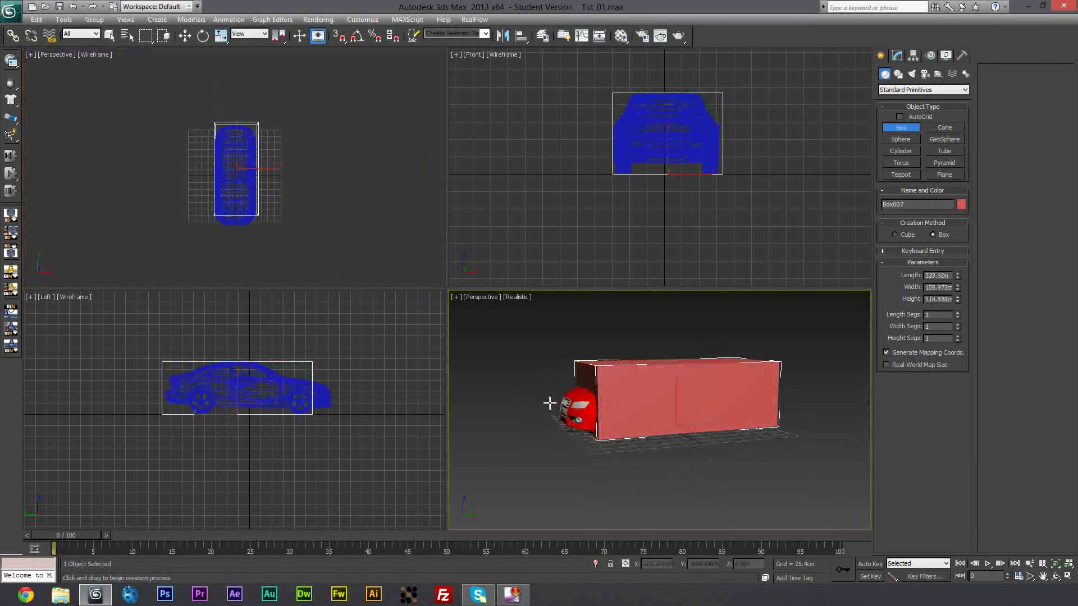
{"action": "middle_click_drag", "start_coordinate": [500, 469], "coordinate": [488, 454], "text": "alt"}
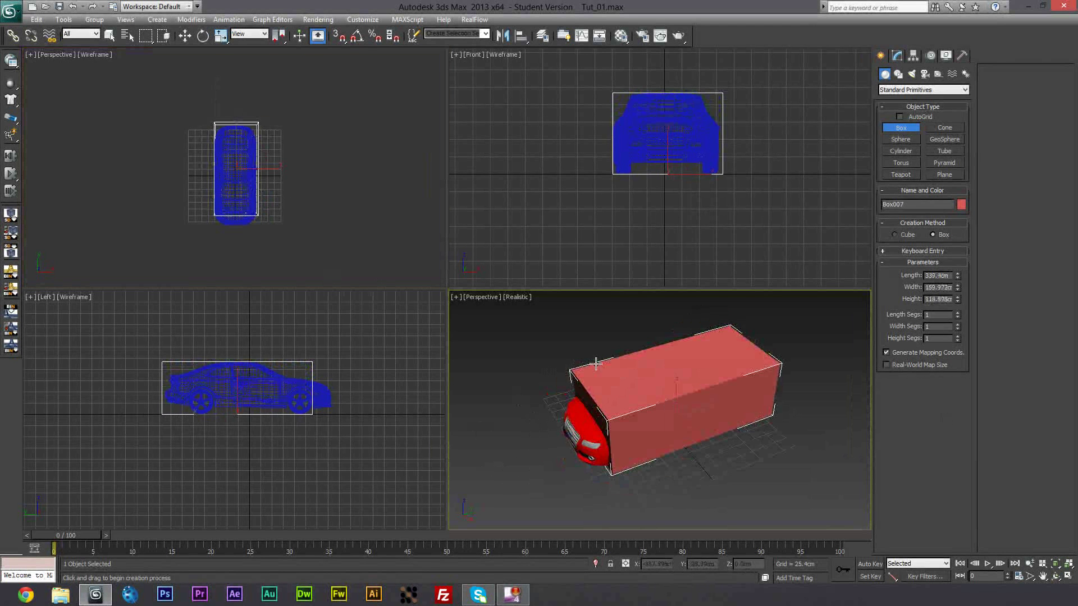
{"action": "right_click", "coordinate": [528, 330]}
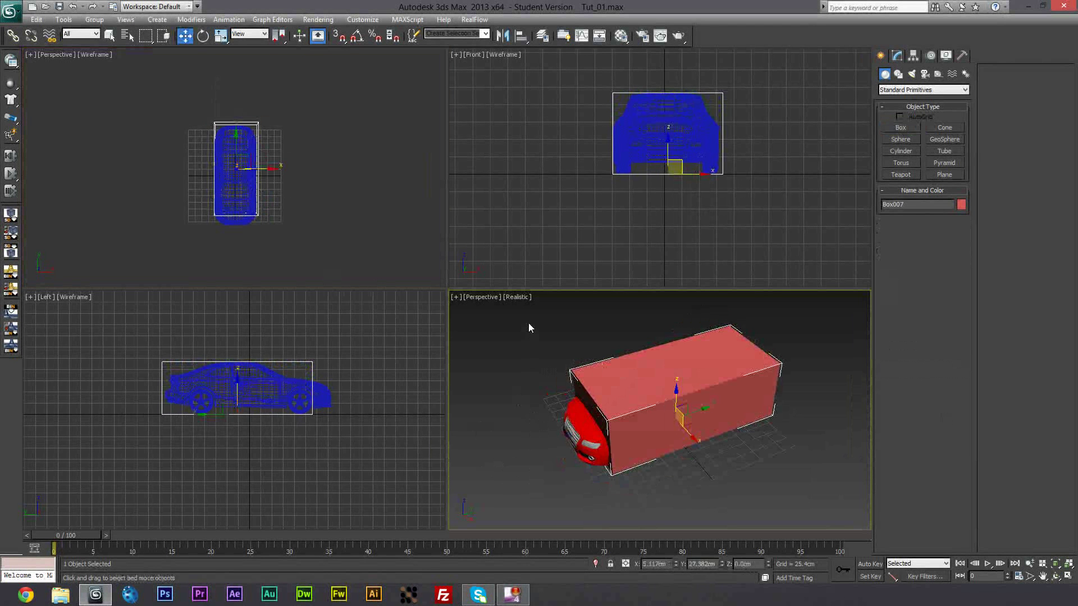
{"action": "left_click", "coordinate": [527, 322]}
- Select all the car parts through the Car selection set and switch the Front viewport to a perspective view
{"action": "left_click", "coordinate": [486, 33]}
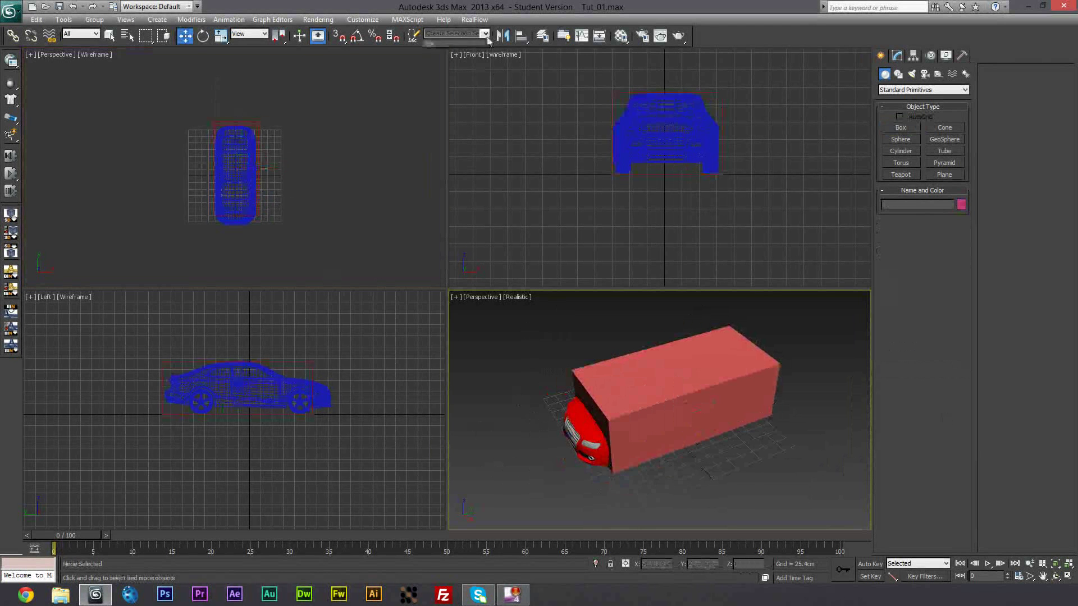
{"action": "left_click", "coordinate": [454, 46]}
{"action": "middle_click_drag", "start_coordinate": [600, 272], "coordinate": [601, 265], "text": "alt"}
{"action": "middle_click_drag", "start_coordinate": [596, 331], "coordinate": [593, 312], "text": "alt"}
{"action": "middle_click_drag", "start_coordinate": [621, 231], "coordinate": [612, 241], "text": "alt"}
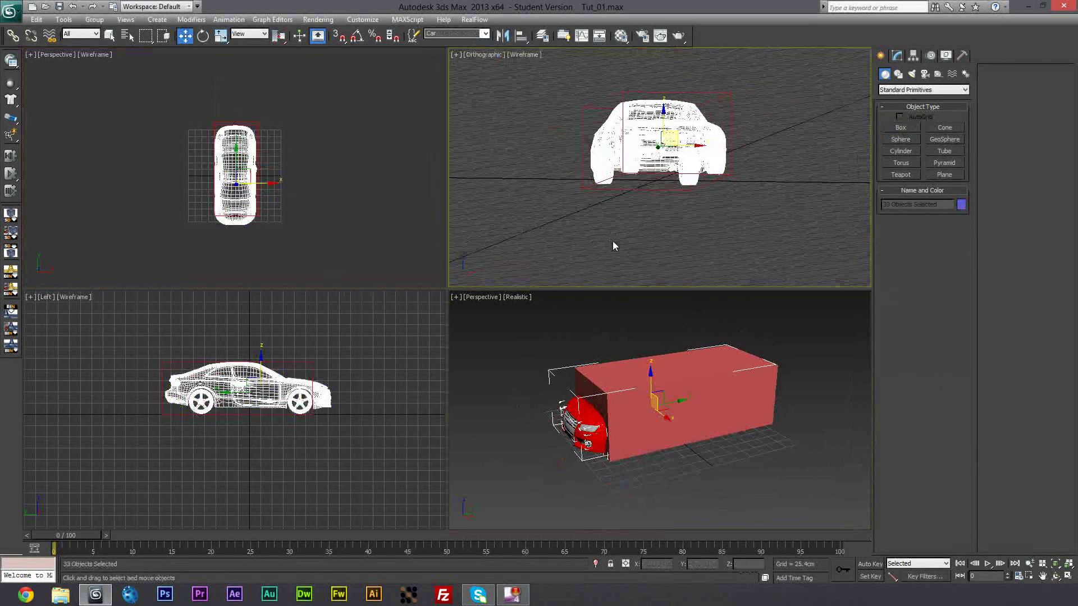
{"action": "key", "text": "p"}
{"action": "middle_click_drag", "start_coordinate": [541, 377], "coordinate": [539, 339], "text": "alt"}
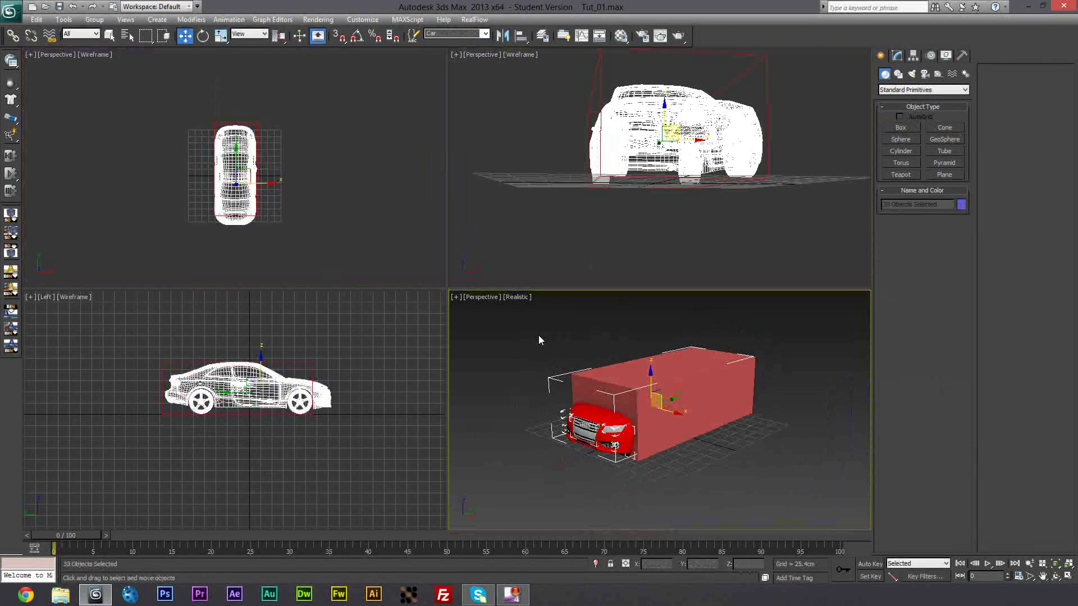
- Try linking the selected car parts to the box and test-move the box, cancelling the move
{"action": "left_click", "coordinate": [13, 36]}
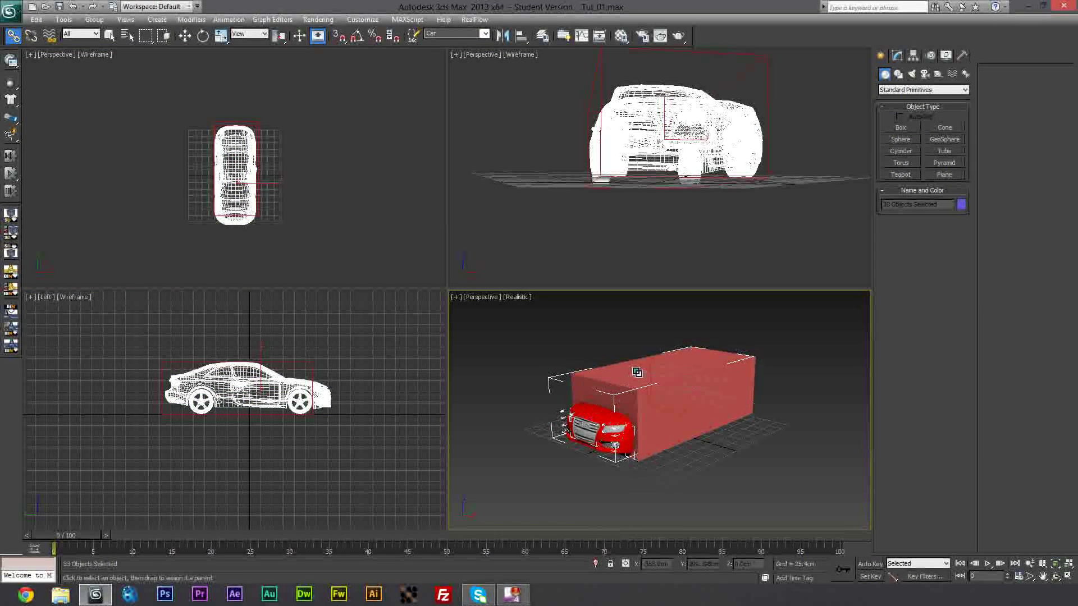
{"action": "left_click", "coordinate": [611, 337]}
{"action": "left_click", "coordinate": [621, 370]}
{"action": "key", "text": "w"}
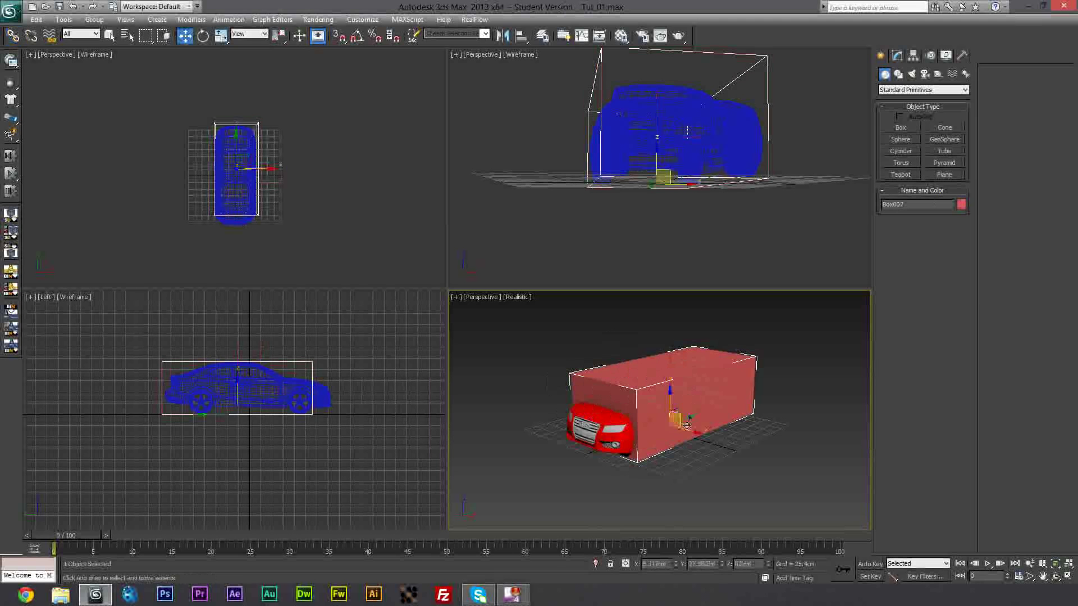
{"action": "left_click_drag", "start_coordinate": [691, 418], "coordinate": [645, 415]}
{"action": "right_click", "coordinate": [645, 415]}
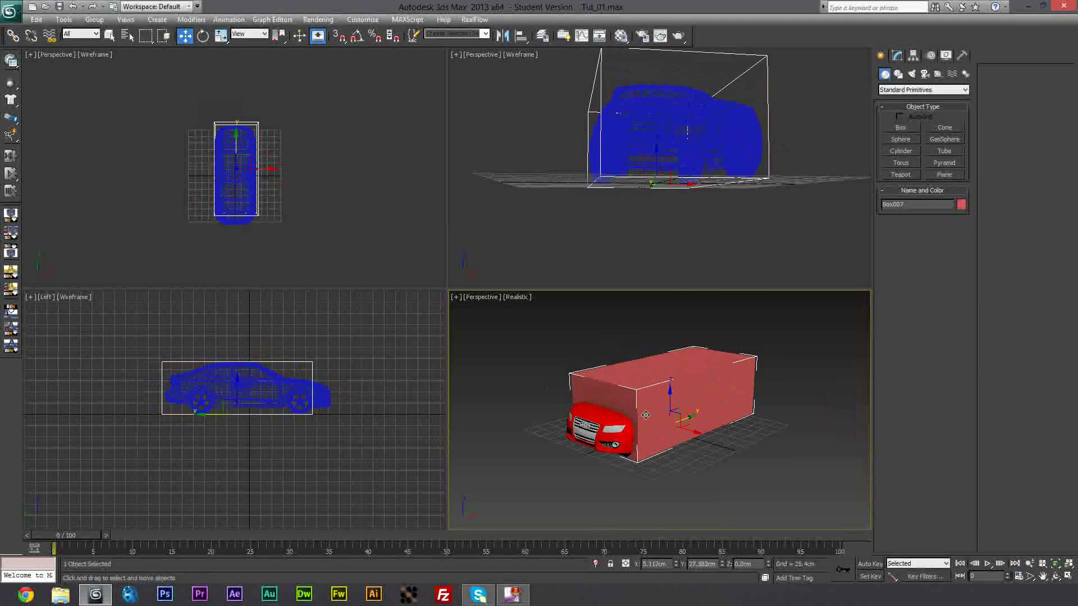
- Recall the Car selection set and hide the selected car parts, leaving the box in the scene
{"action": "left_click", "coordinate": [485, 34]}
{"action": "left_click", "coordinate": [477, 45]}
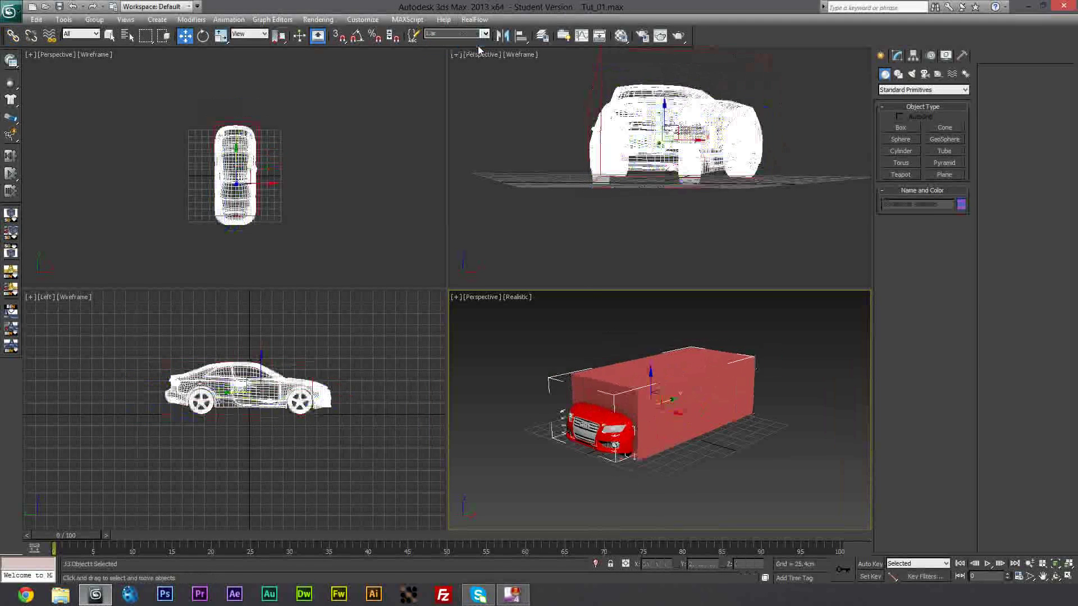
{"action": "right_click", "coordinate": [604, 420]}
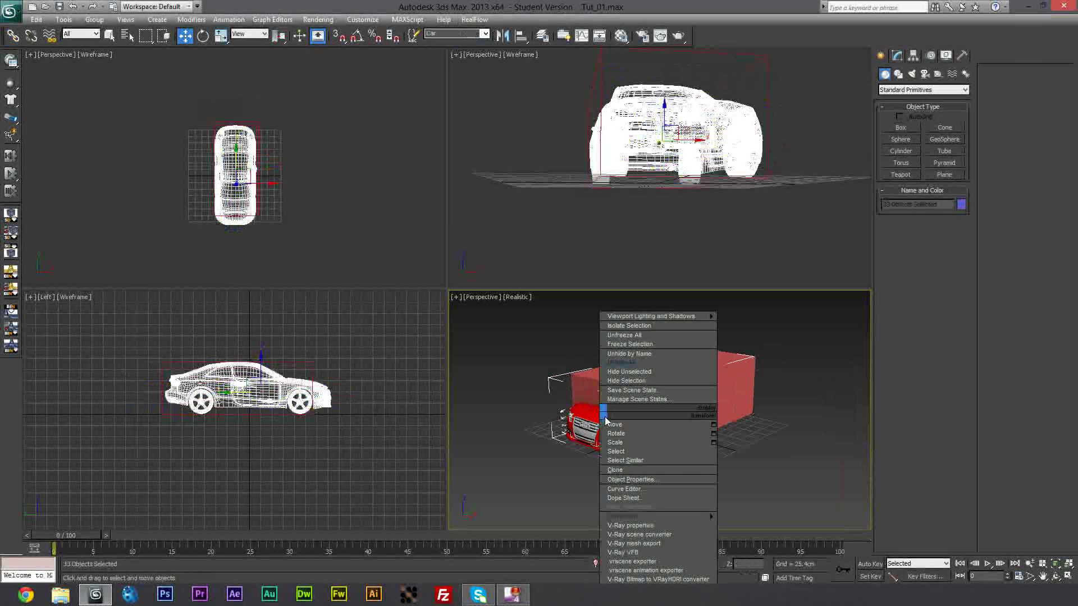
{"action": "left_click", "coordinate": [625, 388]}
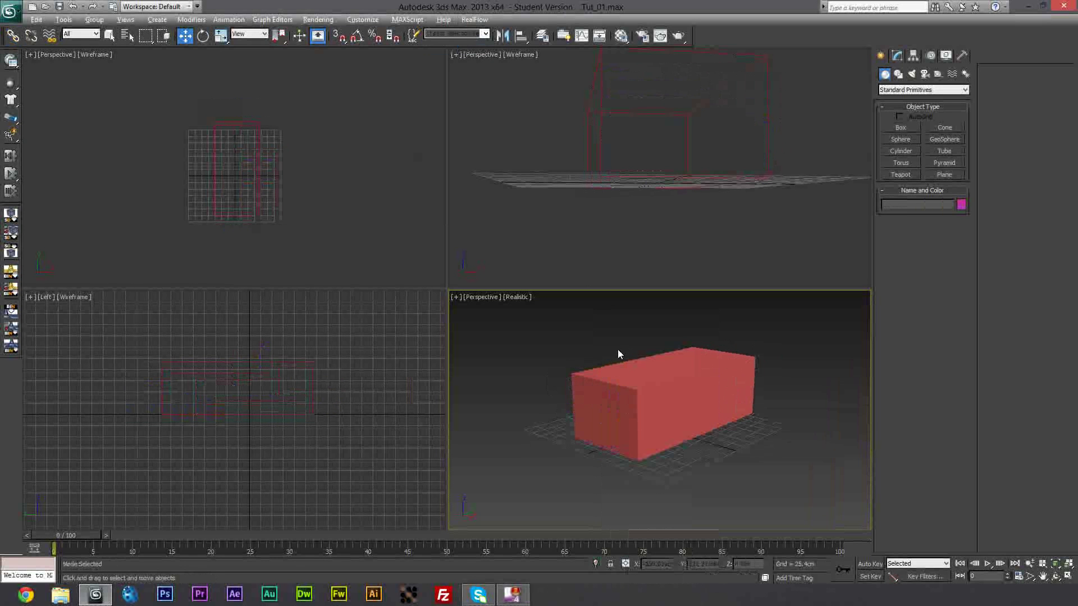
- Move the box away from the grid along the Y axis to about Y 970 cm and deselect it
{"action": "scroll", "coordinate": [600, 356], "scroll_direction": "down", "scroll_amount": 3}
{"action": "left_click", "coordinate": [656, 410]}
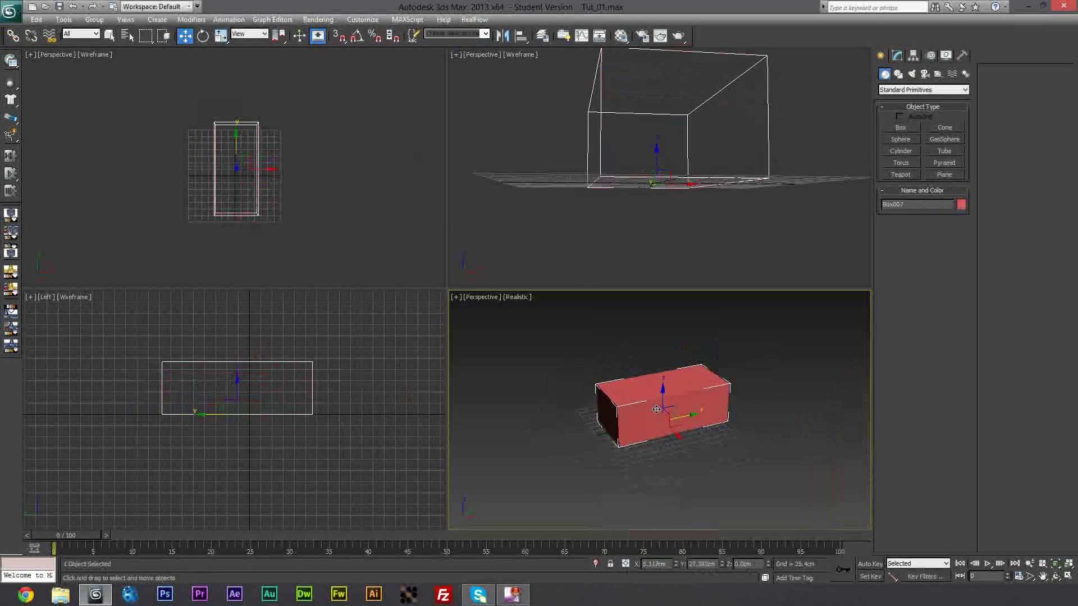
{"action": "mouse_move", "coordinate": [692, 415]}
{"action": "left_mouse_down"}
{"action": "mouse_move", "coordinate": [831, 373]}
{"action": "mouse_move", "coordinate": [698, 410]}
{"action": "mouse_move", "coordinate": [689, 398]}
{"action": "left_mouse_up"}
{"action": "left_click", "coordinate": [690, 403]}
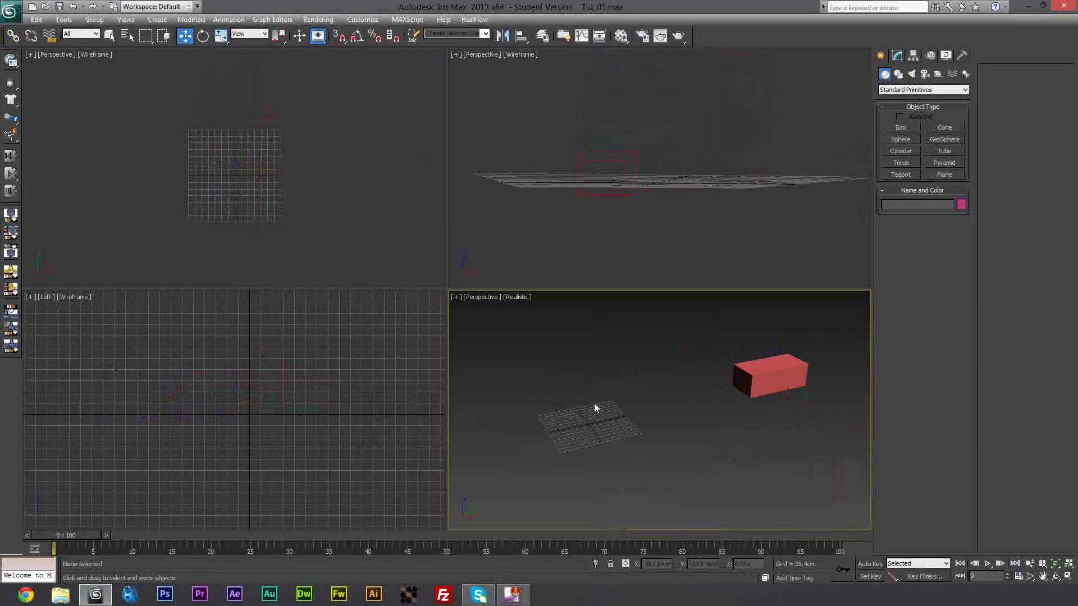
- Create an upright cylinder about 29 cm in radius and 445 cm high, across the grid from the box, and deselect it
{"action": "middle_click_drag", "start_coordinate": [594, 403], "coordinate": [634, 382]}
{"action": "scroll", "coordinate": [202, 197], "scroll_direction": "up", "scroll_amount": 5}
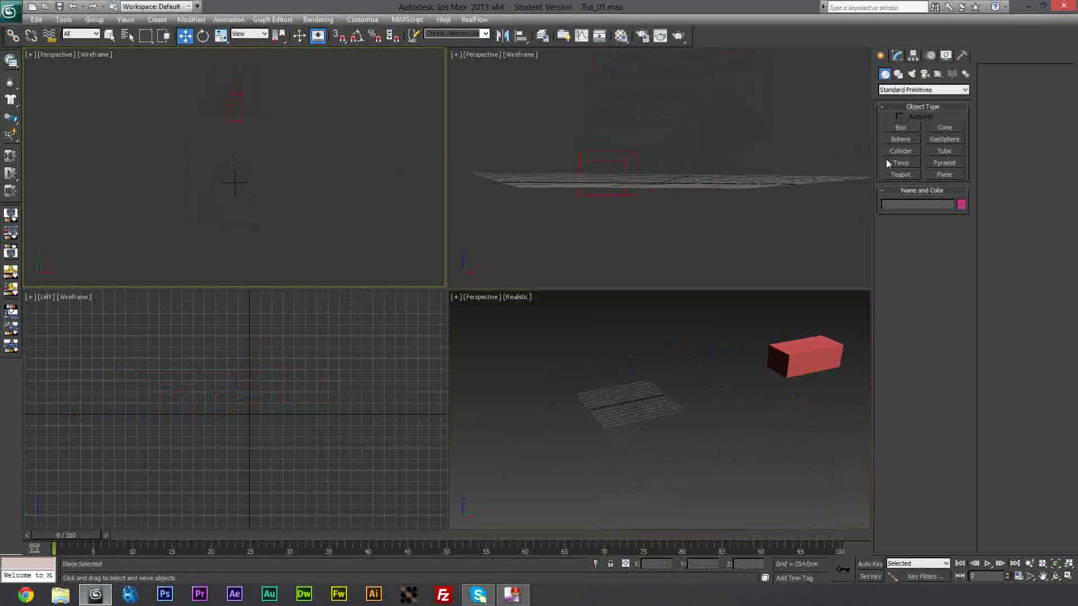
{"action": "left_click", "coordinate": [900, 151]}
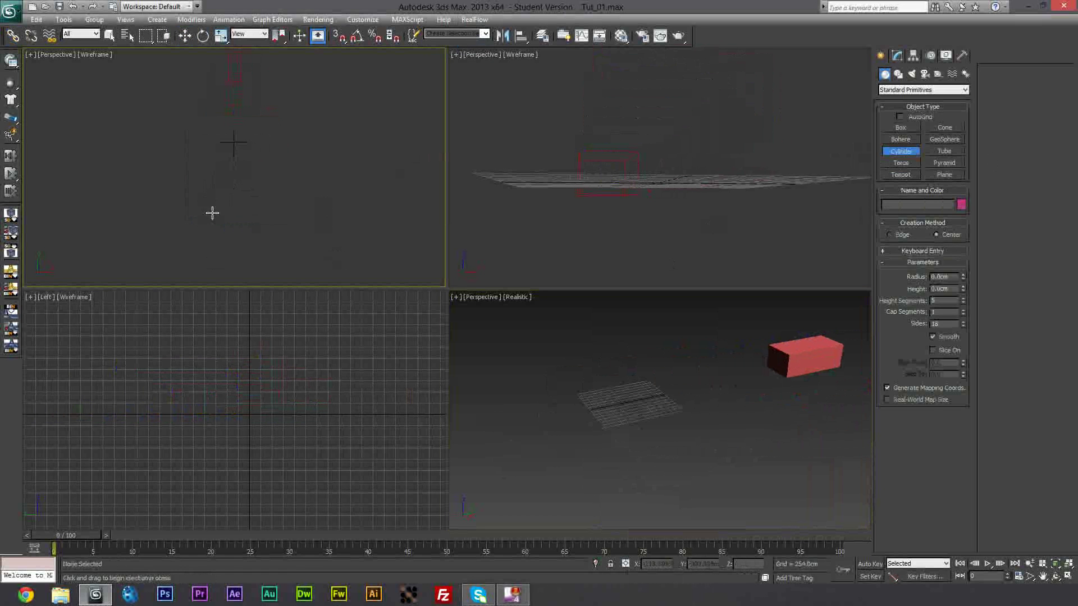
{"action": "left_click_drag", "start_coordinate": [234, 238], "coordinate": [234, 241]}
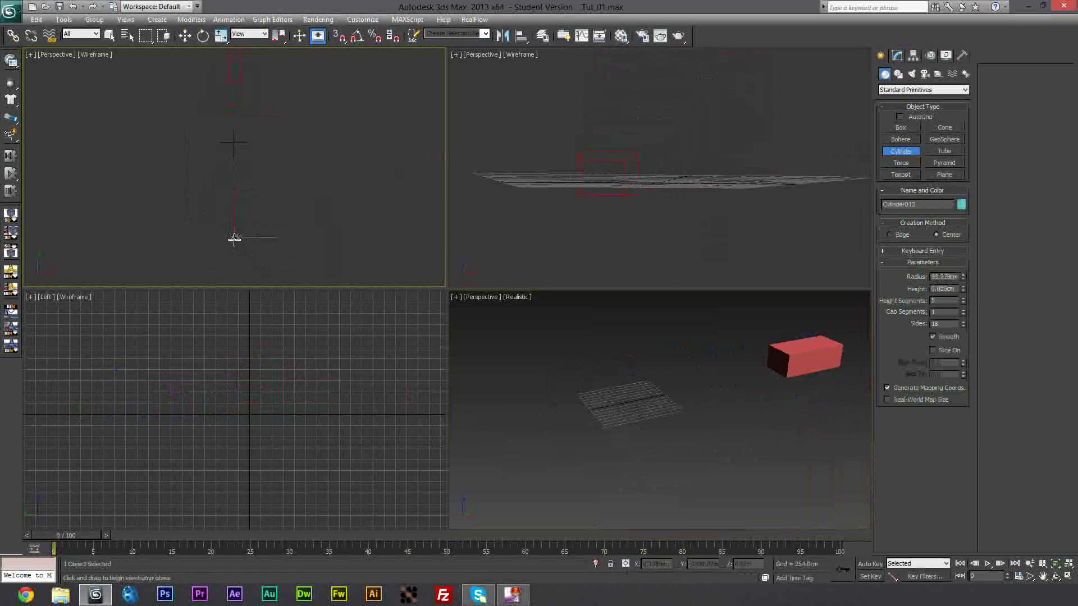
{"action": "left_click", "coordinate": [228, 205]}
{"action": "middle_click_drag", "start_coordinate": [494, 459], "coordinate": [570, 411]}
{"action": "scroll", "coordinate": [572, 405], "scroll_direction": "down", "scroll_amount": 5}
{"action": "scroll", "coordinate": [571, 405], "scroll_direction": "up", "scroll_amount": 3}
{"action": "middle_click_drag", "start_coordinate": [643, 390], "coordinate": [661, 405]}
{"action": "scroll", "coordinate": [642, 387], "scroll_direction": "up", "scroll_amount": 2}
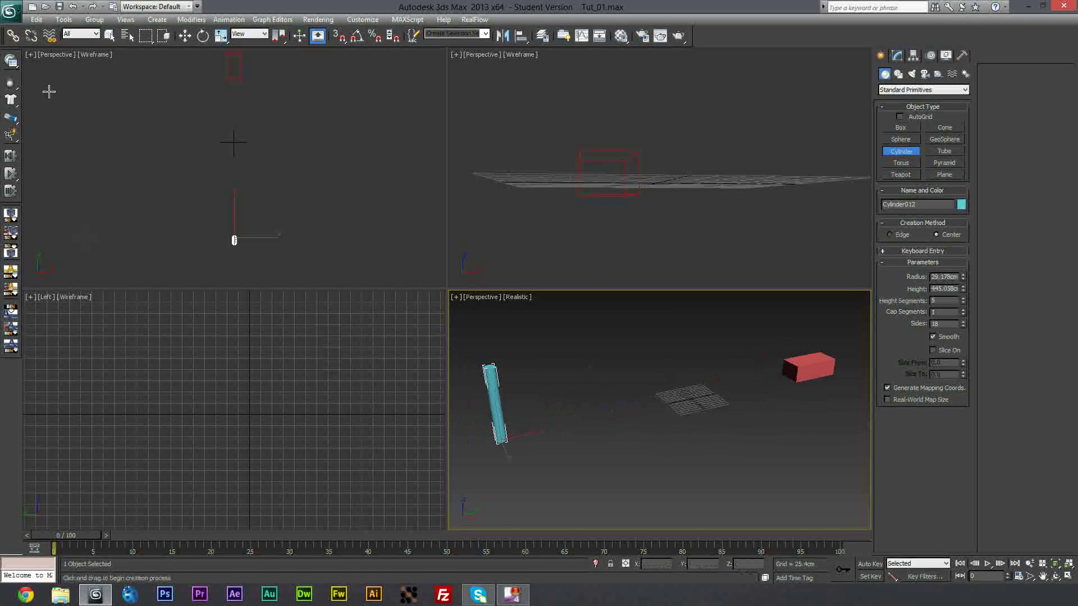
{"action": "key", "text": "w"}
{"action": "left_click", "coordinate": [770, 429]}
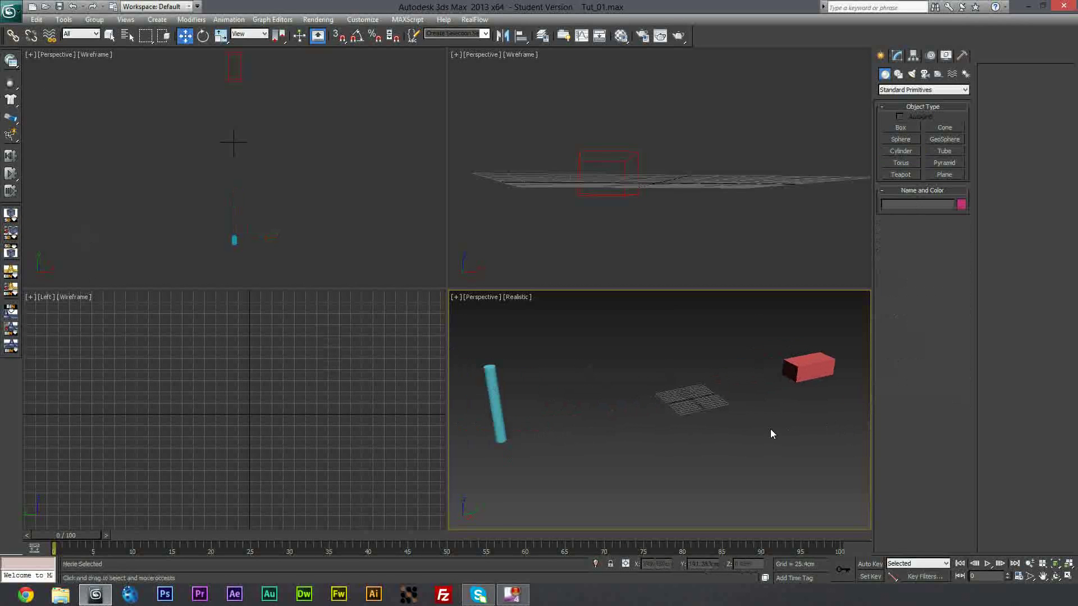
- Animate the box with Auto Key so that at frame 15 it has moved along Y through the cylinder to about Y -1309 cm
{"action": "left_click", "coordinate": [810, 364]}
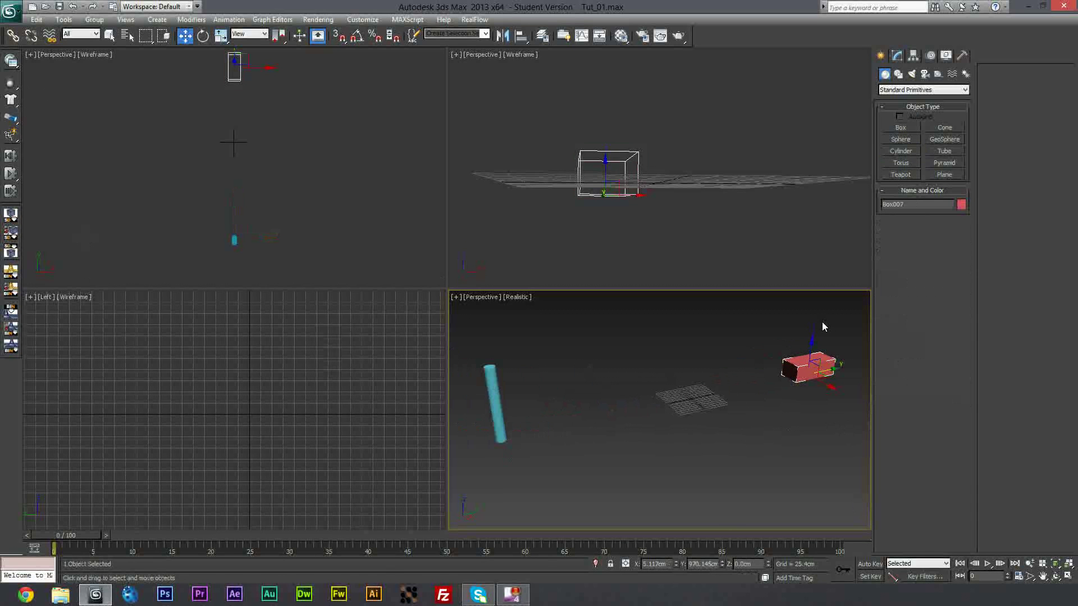
{"action": "left_click_drag", "start_coordinate": [77, 539], "coordinate": [201, 538]}
{"action": "key", "text": "w"}
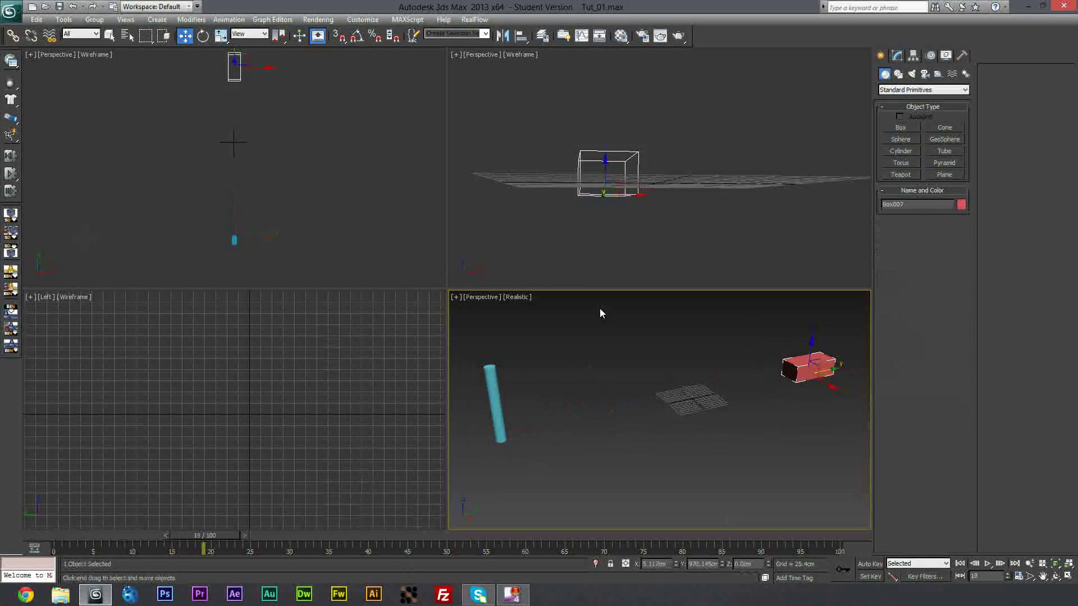
{"action": "mouse_move", "coordinate": [218, 535]}
{"action": "left_mouse_down"}
{"action": "mouse_move", "coordinate": [62, 548]}
{"action": "mouse_move", "coordinate": [92, 536]}
{"action": "mouse_move", "coordinate": [199, 538]}
{"action": "left_mouse_up"}
{"action": "left_click", "coordinate": [870, 564]}
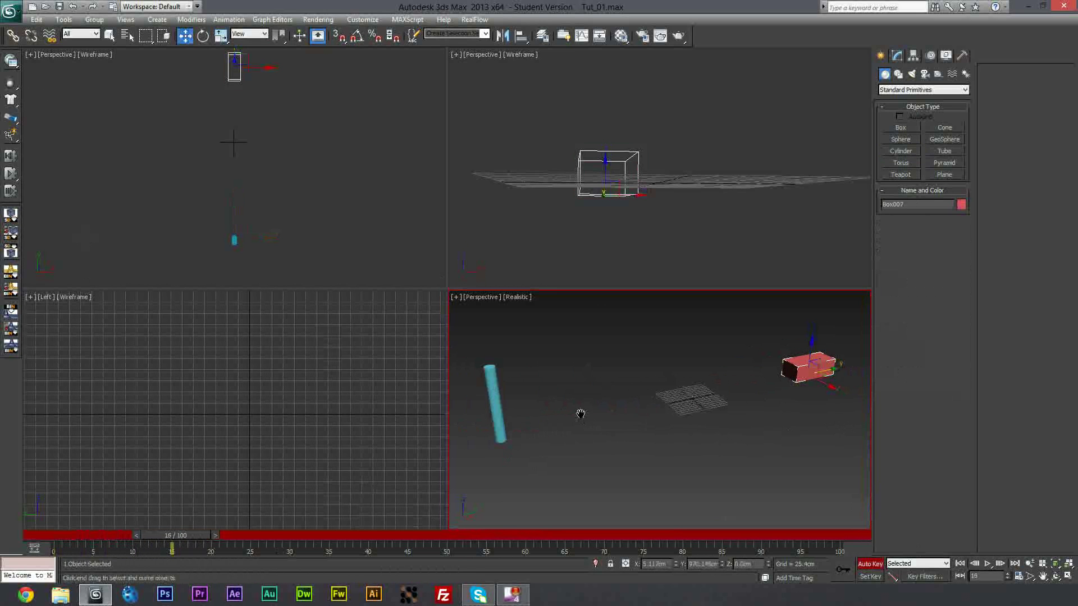
{"action": "middle_click_drag", "start_coordinate": [581, 414], "coordinate": [584, 419]}
{"action": "middle_click_drag", "start_coordinate": [717, 430], "coordinate": [746, 401]}
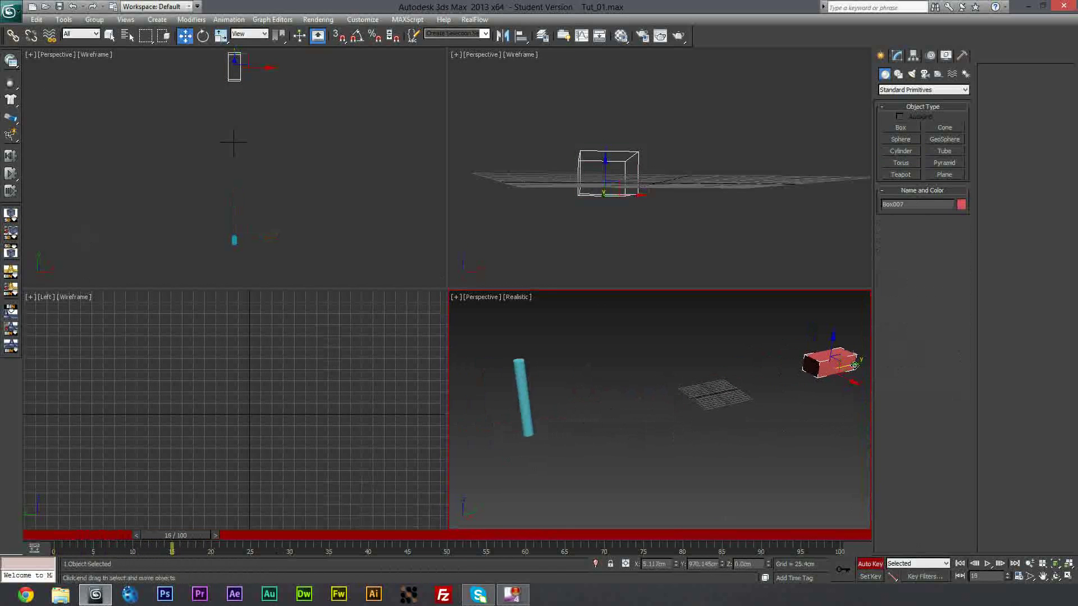
{"action": "left_click_drag", "start_coordinate": [854, 366], "coordinate": [512, 433]}
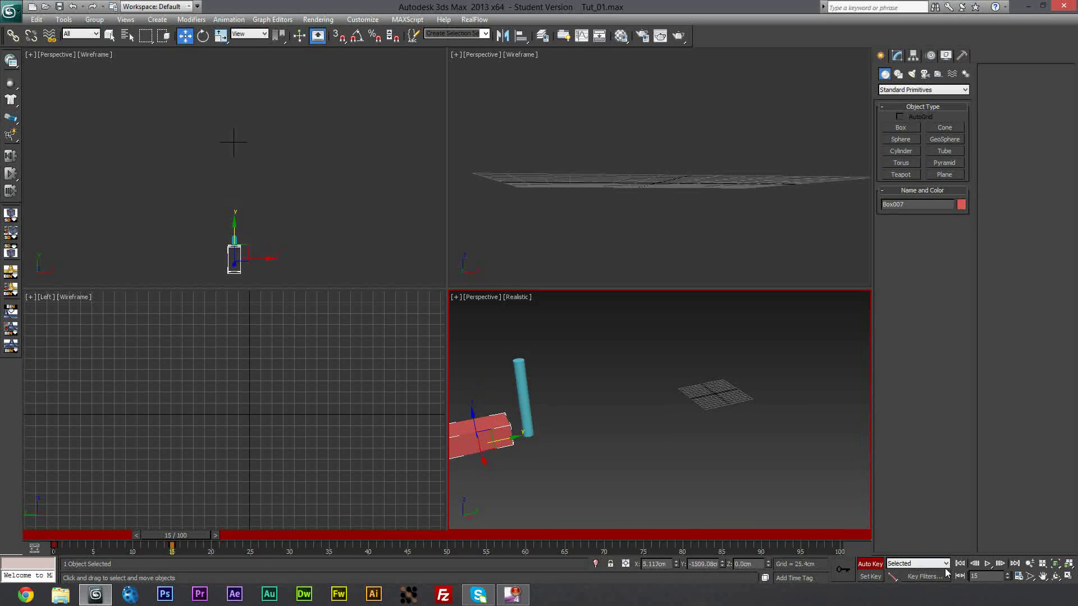
{"action": "left_click", "coordinate": [865, 565]}
- Play back the box's animation from the start and scrub to the frame where it reaches the cylinder
{"action": "left_click", "coordinate": [959, 563]}
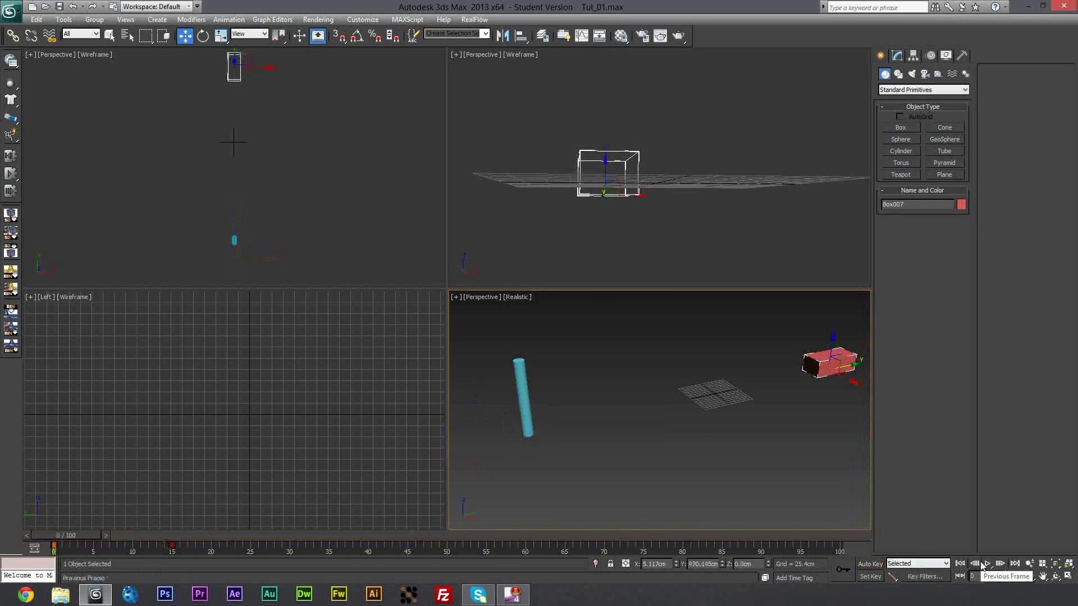
{"action": "left_click", "coordinate": [987, 564]}
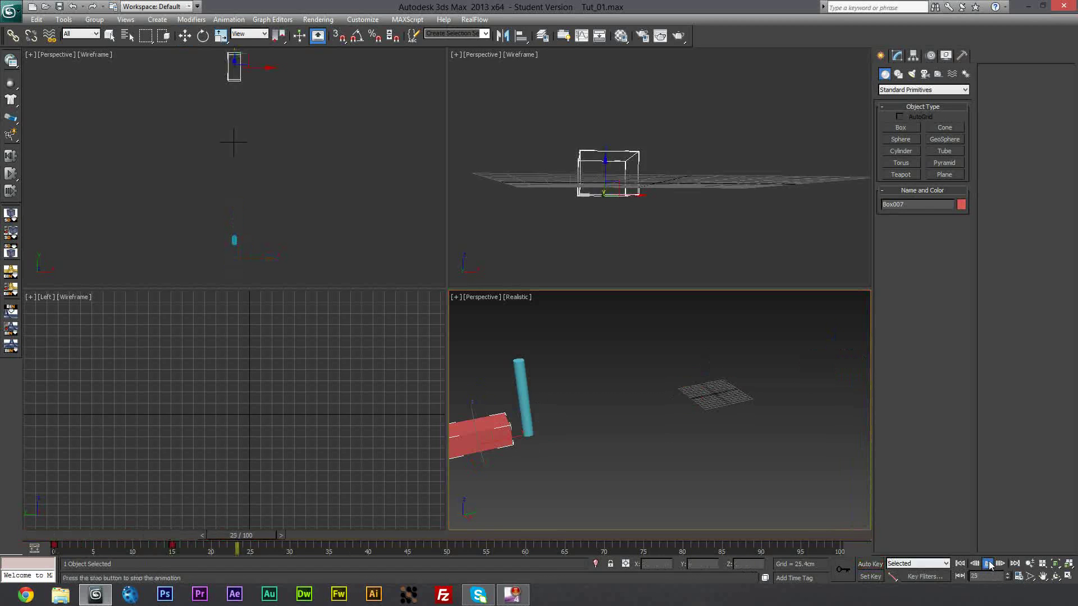
{"action": "left_click", "coordinate": [987, 564]}
{"action": "left_click", "coordinate": [959, 564]}
{"action": "left_click_drag", "start_coordinate": [70, 537], "coordinate": [164, 552]}
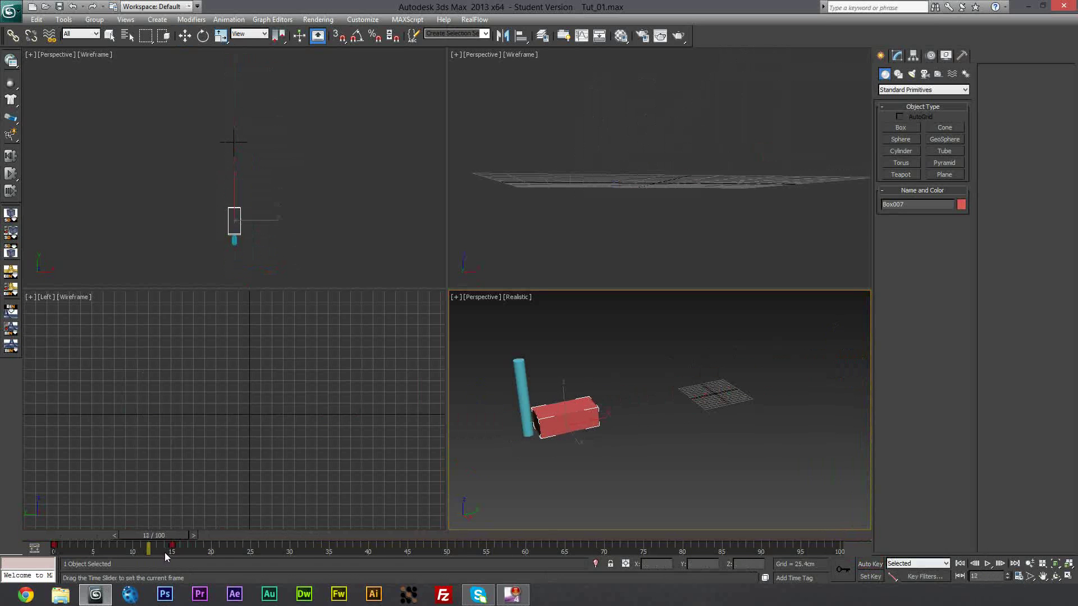
- Make the box a MassFX kinematic rigid body and the cylinder a static rigid body
{"action": "key", "text": "w"}
{"action": "left_click_drag", "start_coordinate": [7, 78], "coordinate": [1, 100]}
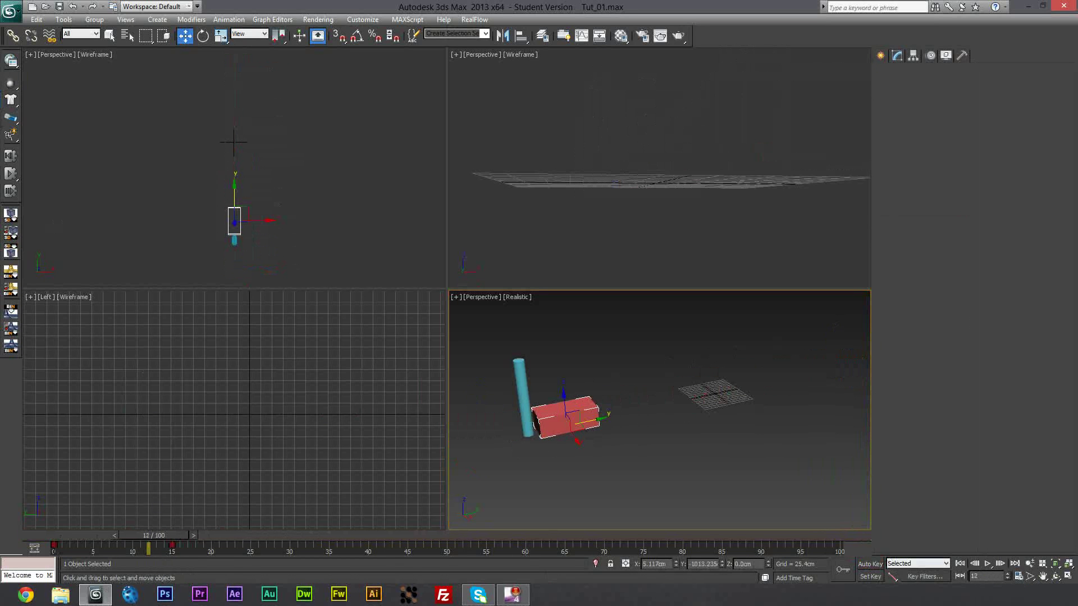
{"action": "left_click_drag", "start_coordinate": [156, 545], "coordinate": [151, 544]}
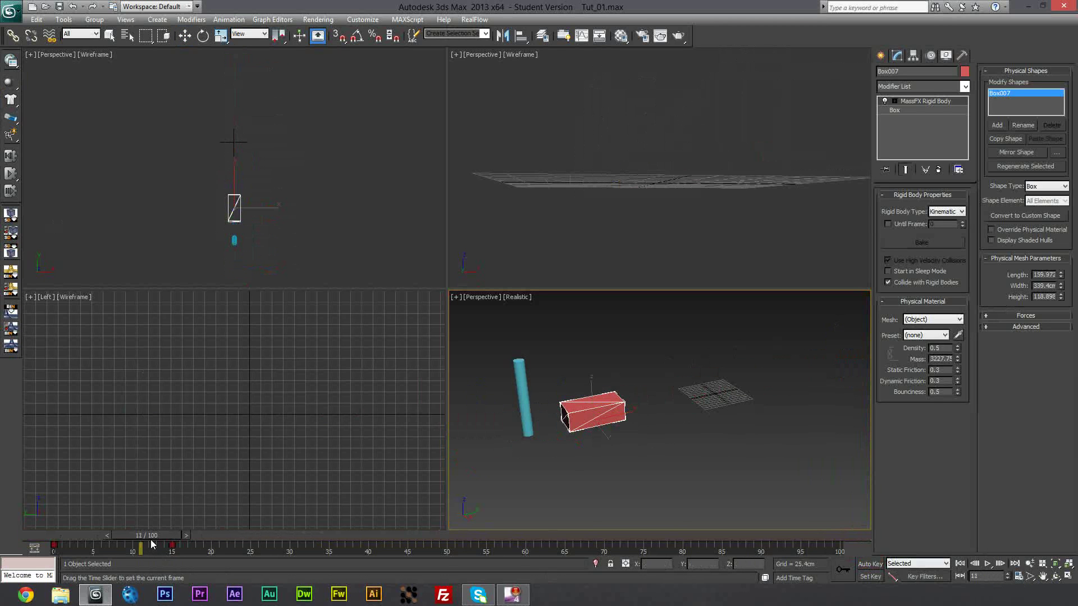
{"action": "key", "text": "w"}
{"action": "left_click_drag", "start_coordinate": [504, 376], "coordinate": [504, 374]}
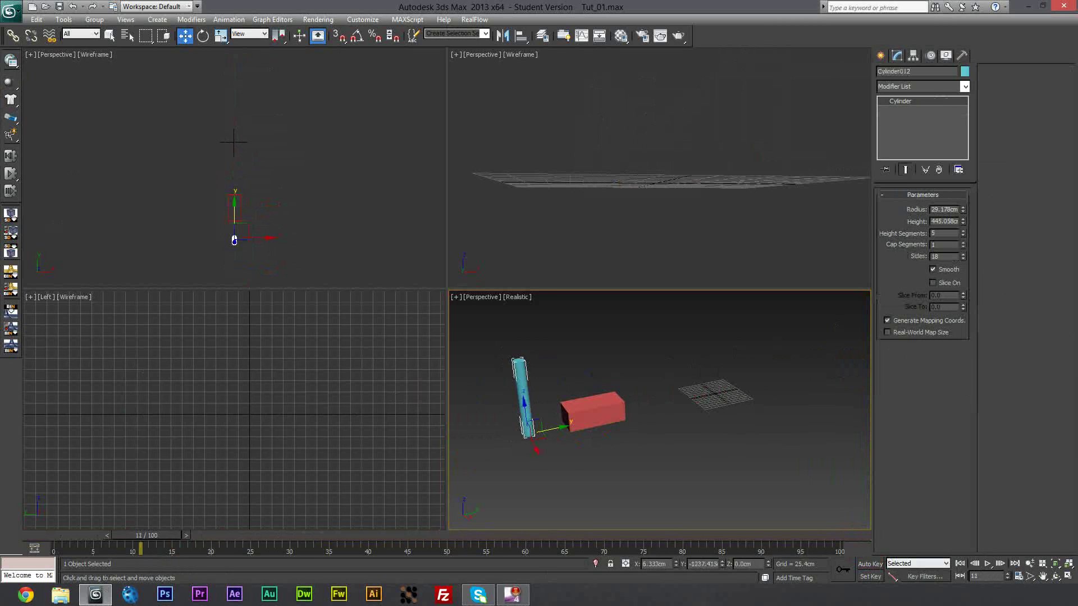
{"action": "left_click", "coordinate": [10, 82]}
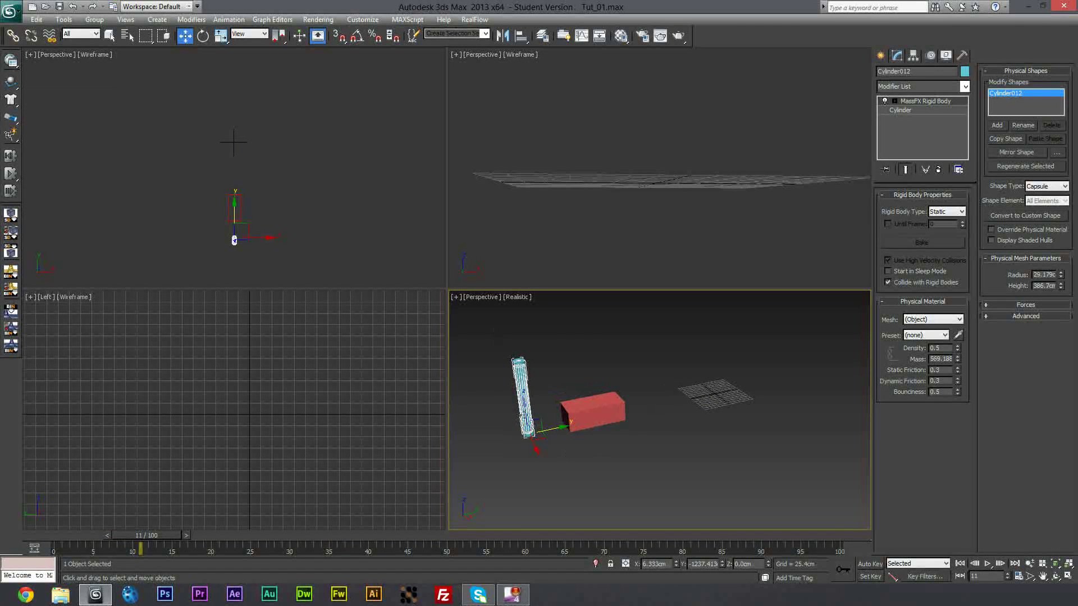
- Set the box to stay kinematic only until frame 12, the frame just before it hits the cylinder, and deselect it
{"action": "left_click", "coordinate": [608, 416]}
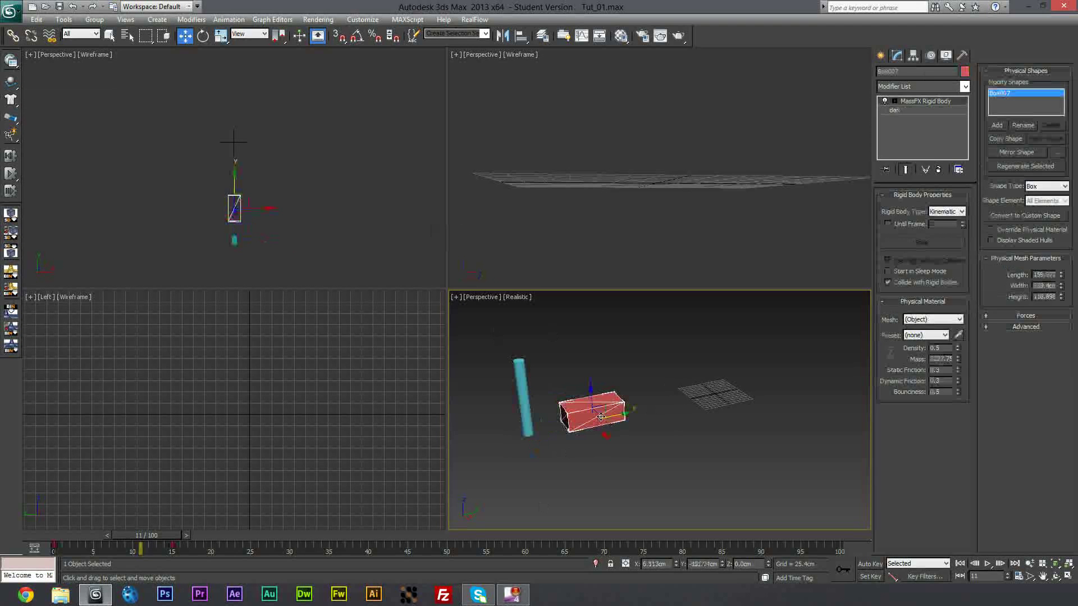
{"action": "left_click", "coordinate": [888, 224]}
{"action": "left_click_drag", "start_coordinate": [171, 539], "coordinate": [182, 538]}
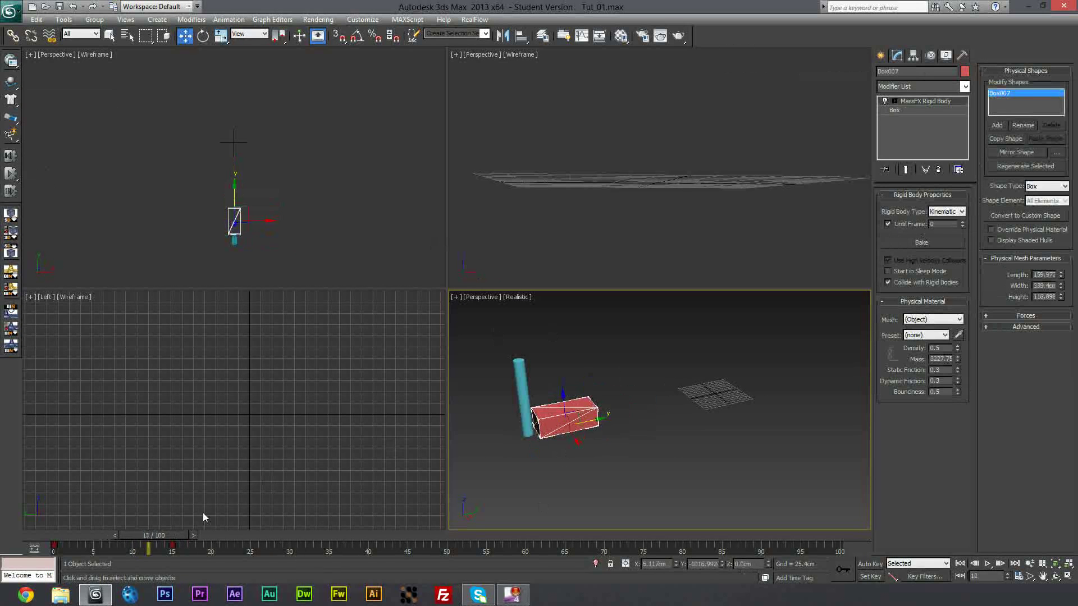
{"action": "middle_click_drag", "start_coordinate": [567, 453], "coordinate": [602, 437], "text": "alt"}
{"action": "scroll", "coordinate": [555, 440], "scroll_direction": "up", "scroll_amount": 3}
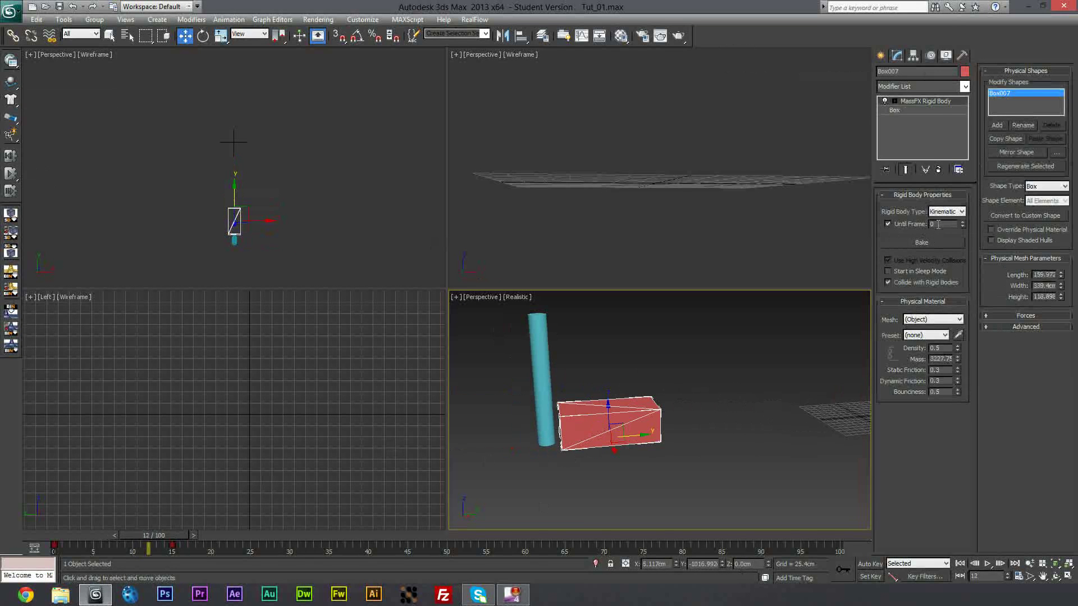
{"action": "type", "text": "12"}
{"action": "key", "text": "Return"}
{"action": "left_click", "coordinate": [792, 403]}
- Return to frame 0, run the MassFX simulation of the box hitting the cylinder, and reset it
{"action": "scroll", "coordinate": [730, 407], "scroll_direction": "down", "scroll_amount": 4}
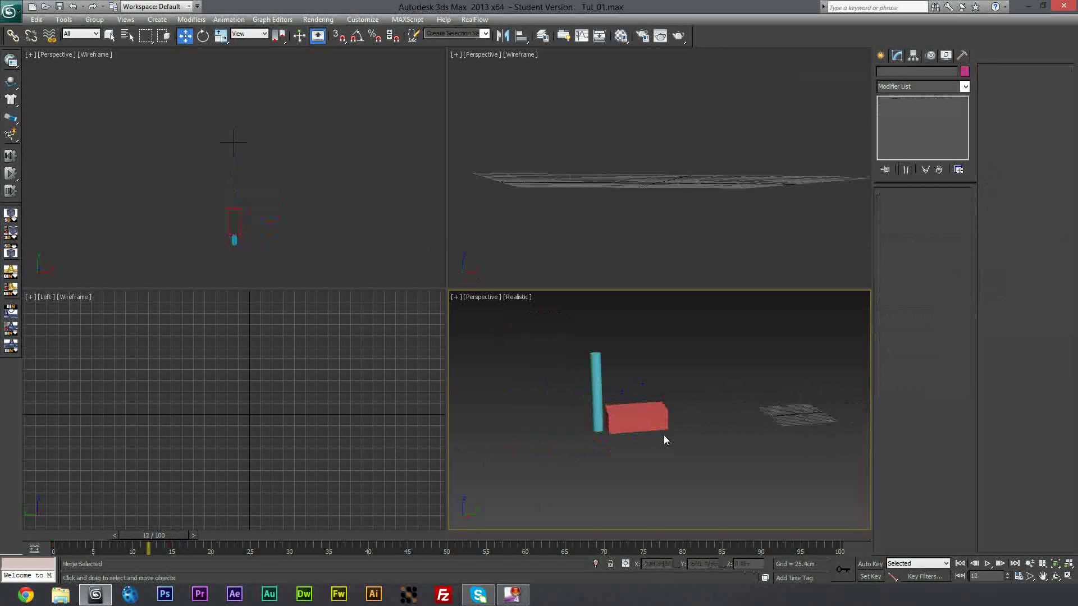
{"action": "left_click_drag", "start_coordinate": [149, 538], "coordinate": [72, 545]}
{"action": "key", "text": "w"}
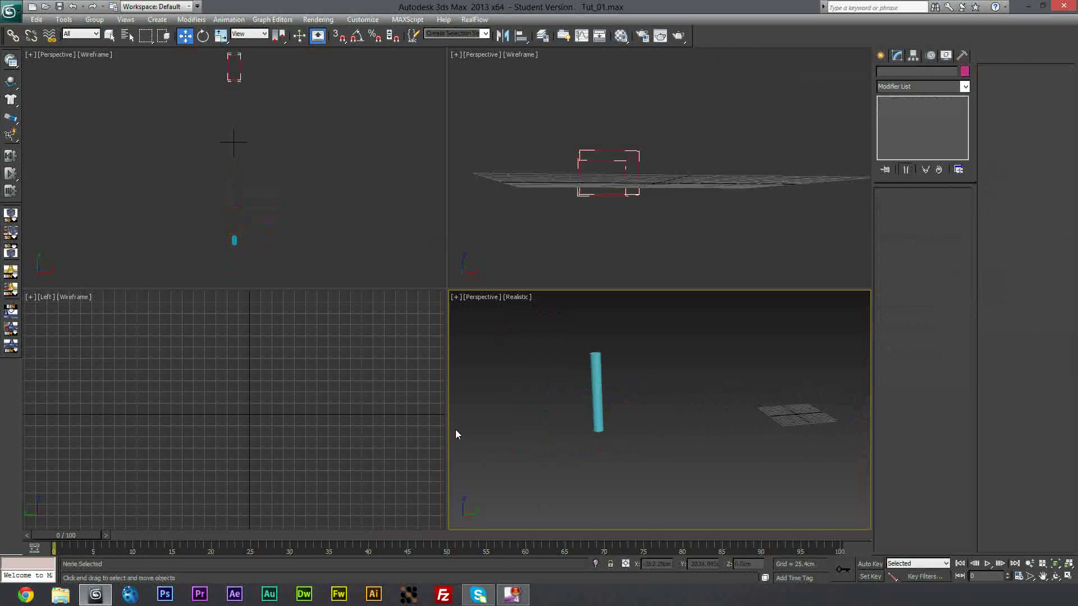
{"action": "middle_click_drag", "start_coordinate": [463, 432], "coordinate": [555, 417], "text": "alt"}
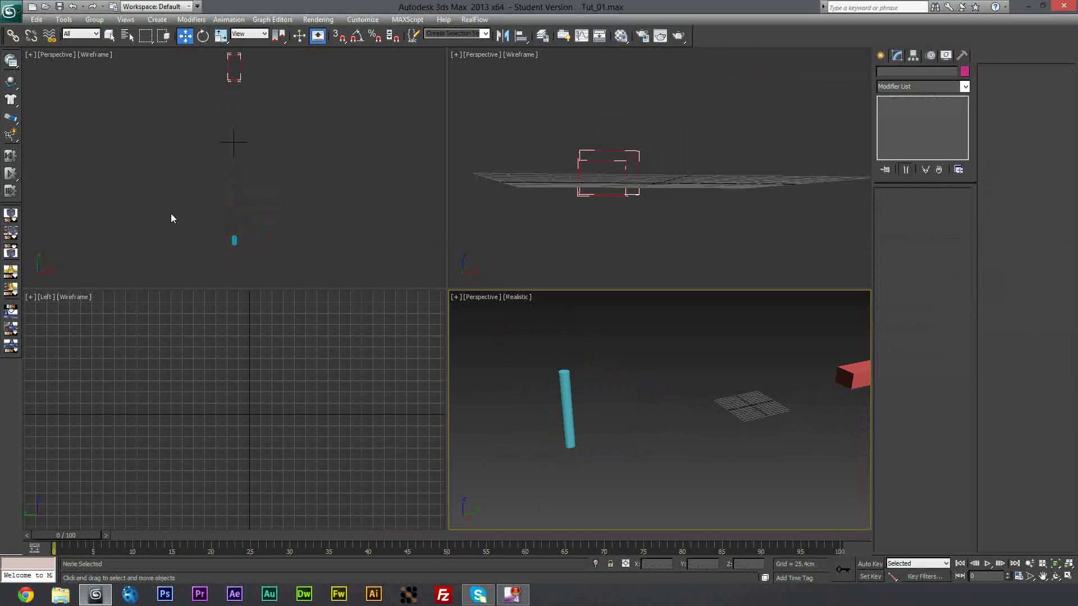
{"action": "left_click", "coordinate": [11, 175]}
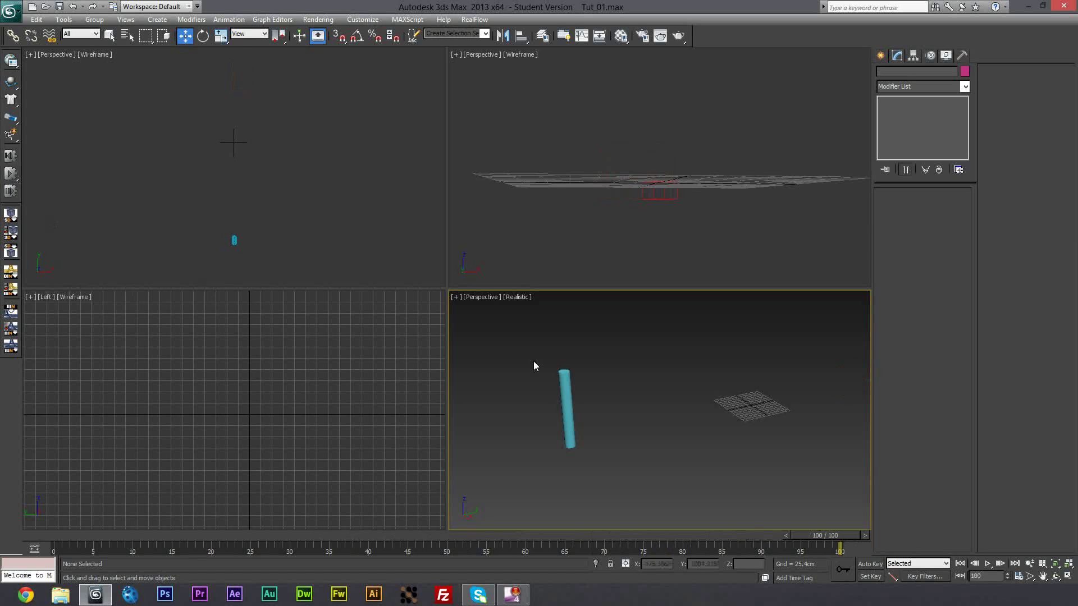
{"action": "left_click", "coordinate": [11, 156]}
{"action": "middle_click_drag", "start_coordinate": [710, 432], "coordinate": [654, 426]}
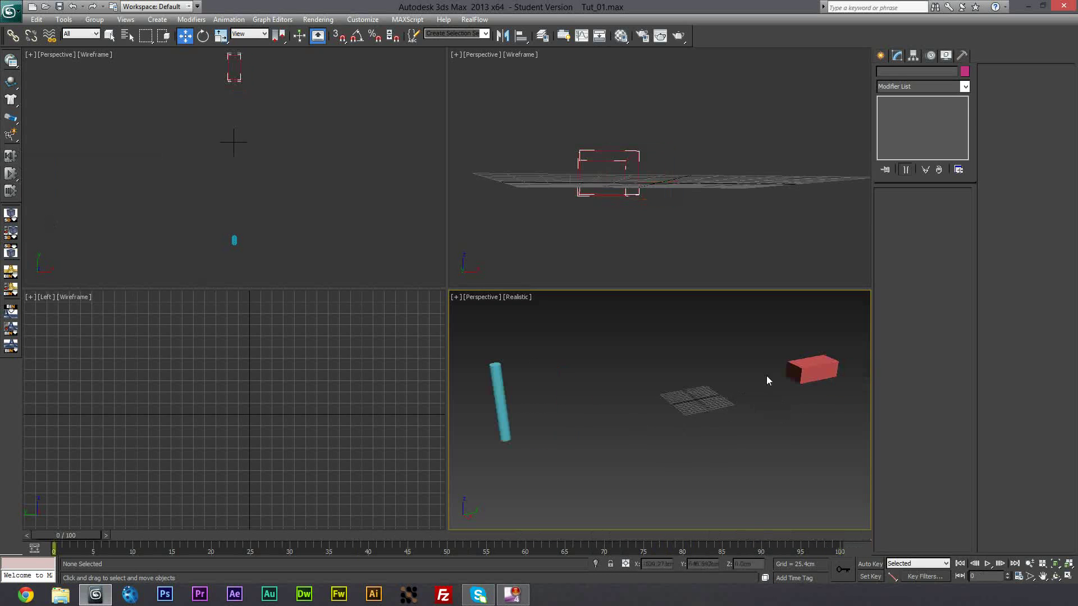
- Adjust the box's physical material, entering a value of 35 and resetting its bounciness, and deselect the box
{"action": "left_click", "coordinate": [794, 373]}
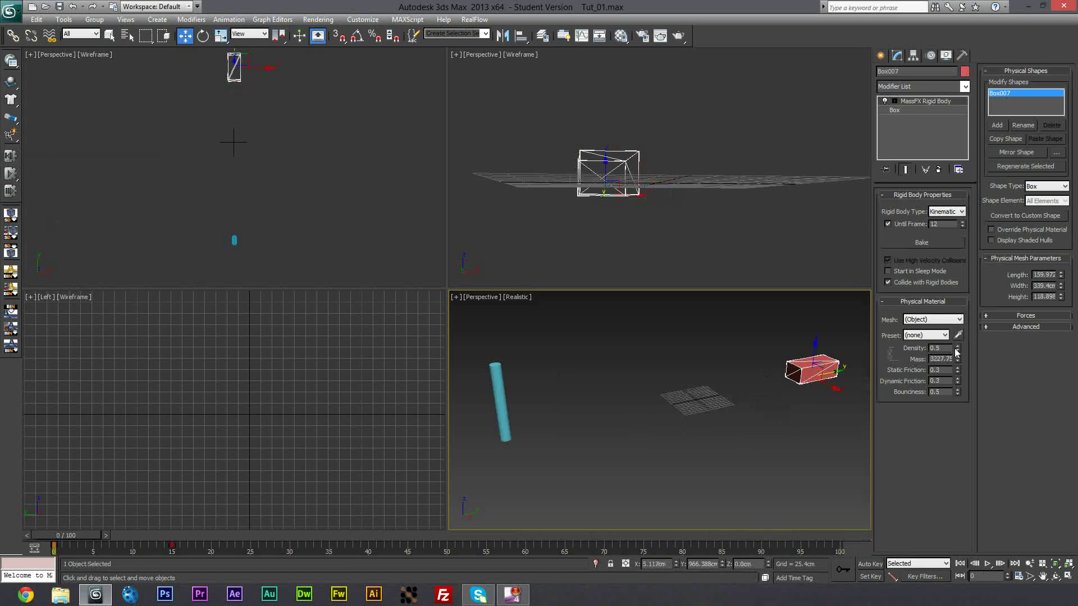
{"action": "left_click_drag", "start_coordinate": [958, 352], "coordinate": [932, 213]}
{"action": "type", "text": "35"}
{"action": "key", "text": "Return"}
{"action": "right_click", "coordinate": [957, 394]}
{"action": "left_click", "coordinate": [673, 446]}
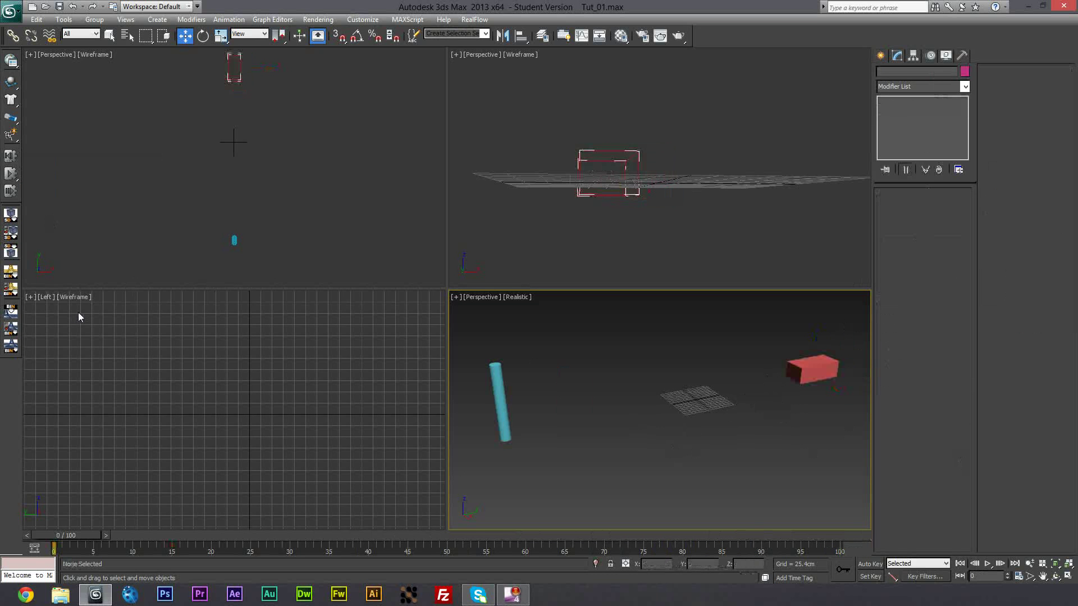
- Run the simulation again with the box's adjusted physical material, then stop and reset it
{"action": "left_click", "coordinate": [10, 174]}
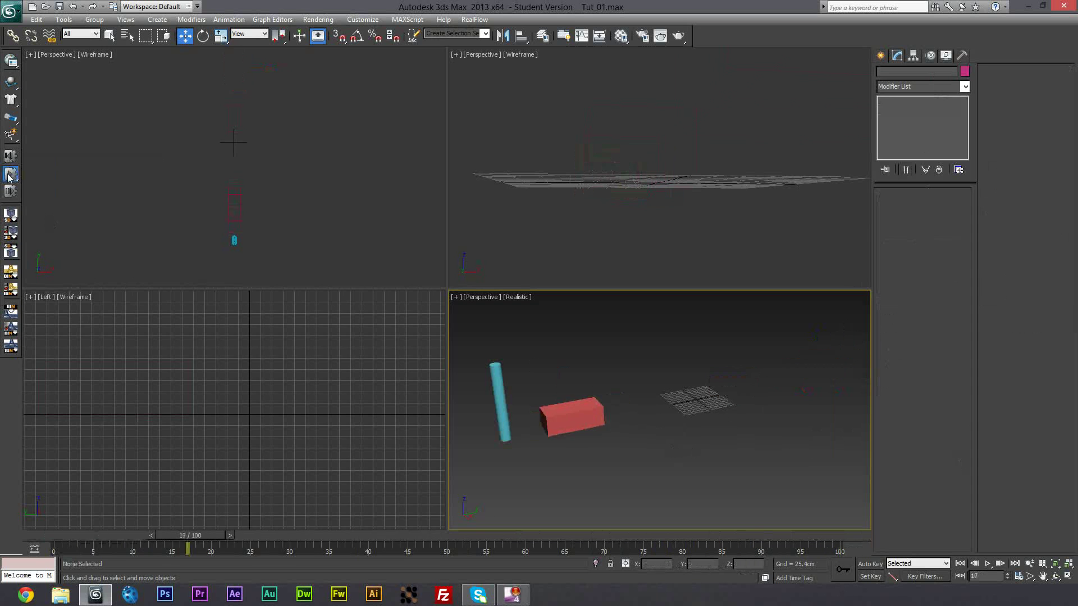
{"action": "left_click", "coordinate": [9, 175]}
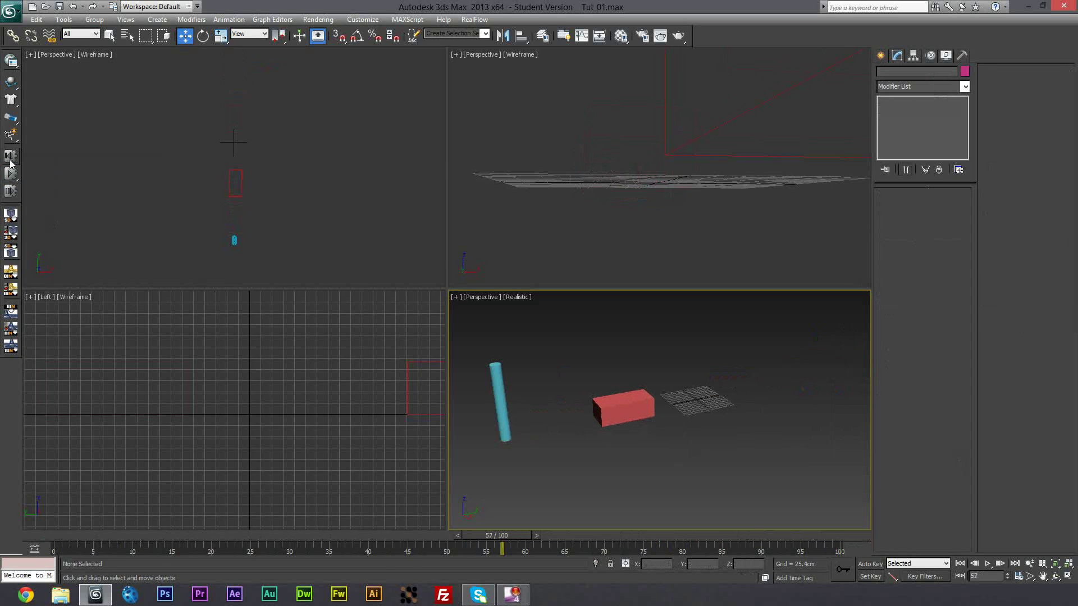
{"action": "left_click", "coordinate": [10, 157]}
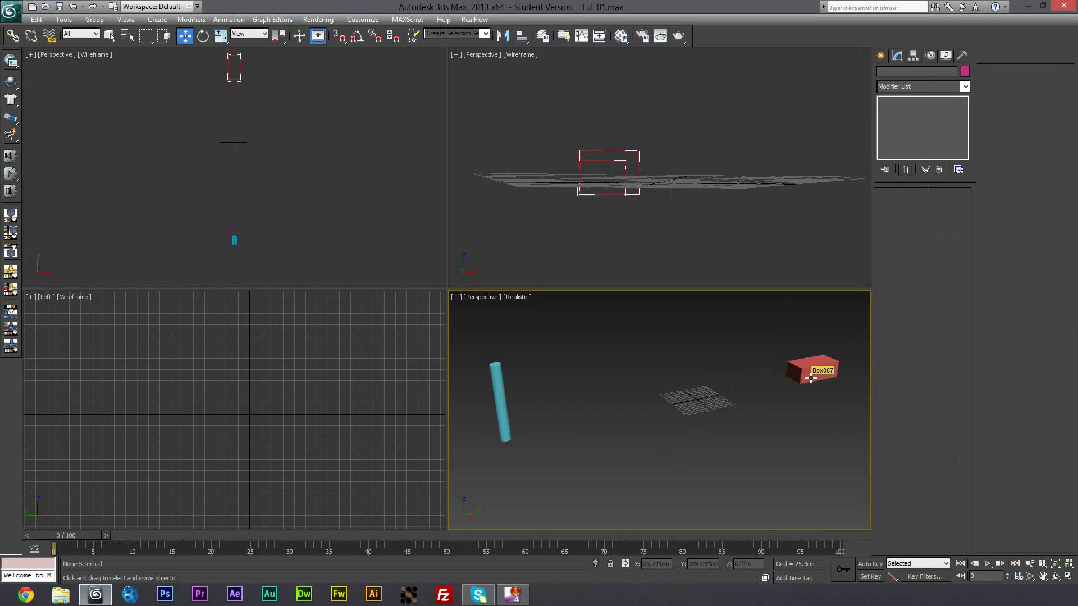
- Bake all rigid bodies of the MassFX simulation and return the timeline to frame 0
{"action": "left_click", "coordinate": [12, 66]}
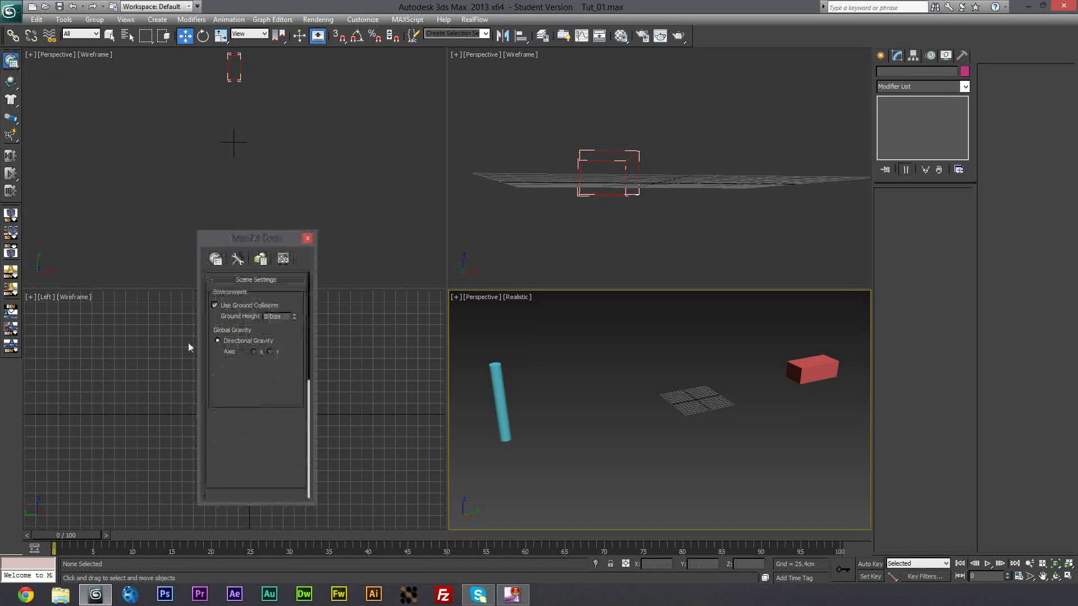
{"action": "left_click_drag", "start_coordinate": [236, 238], "coordinate": [164, 149]}
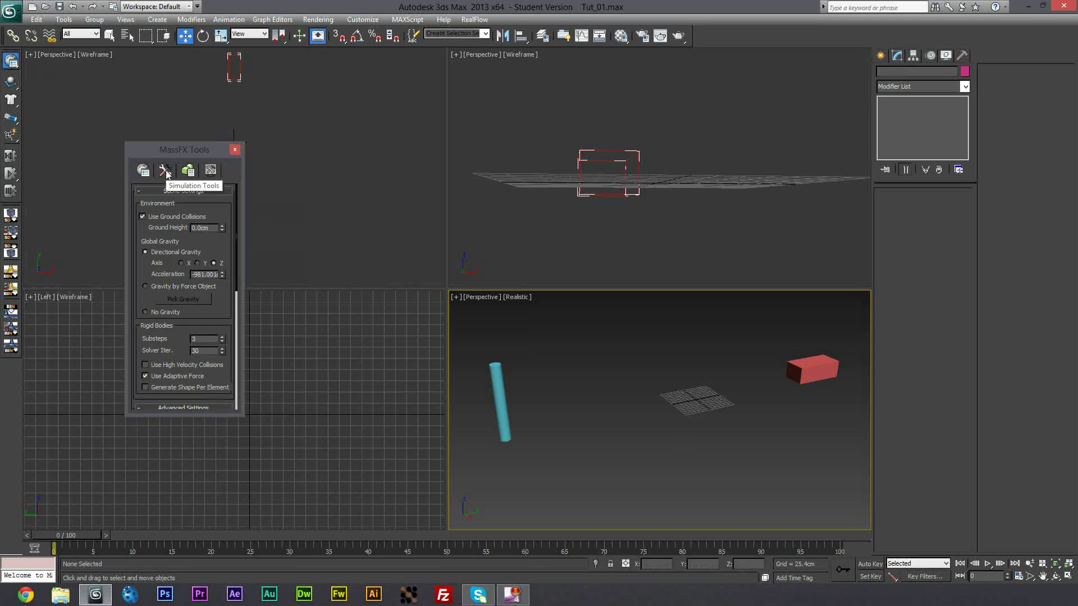
{"action": "left_click", "coordinate": [165, 171]}
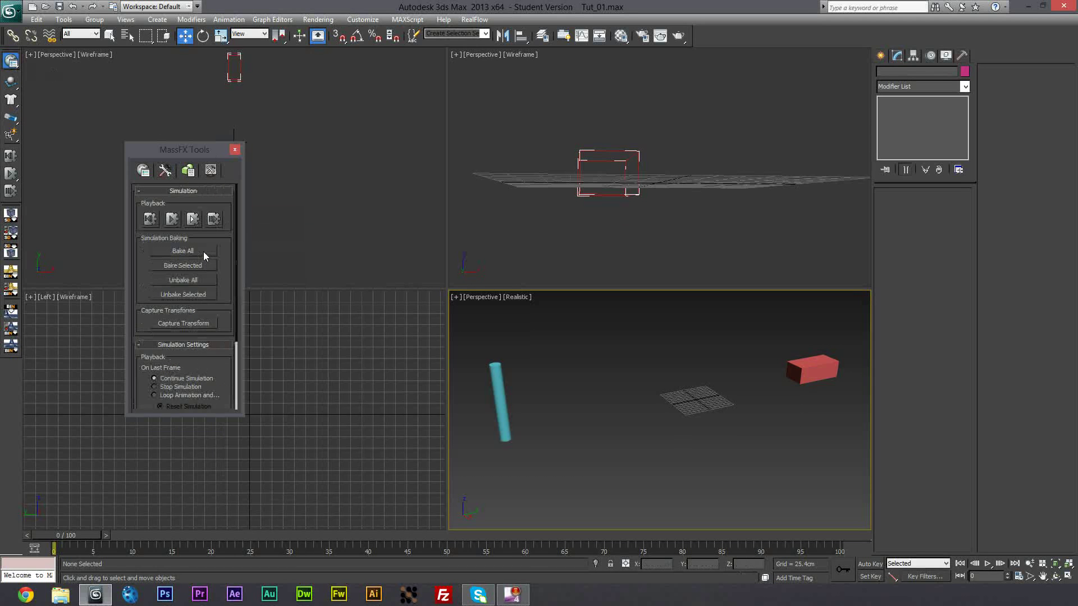
{"action": "left_click", "coordinate": [203, 251]}
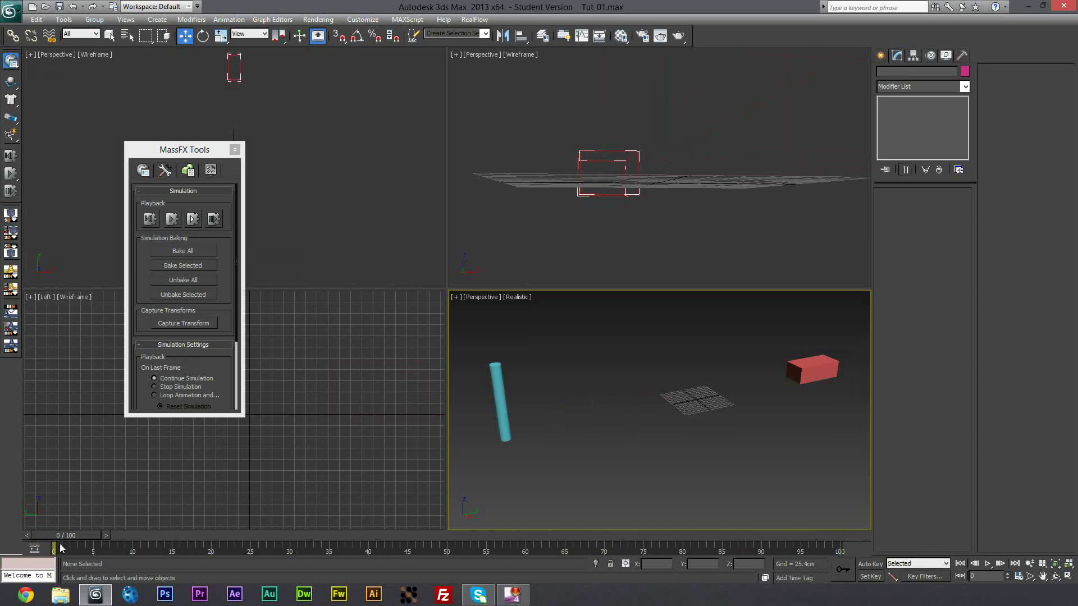
{"action": "mouse_move", "coordinate": [63, 536]}
{"action": "left_mouse_down"}
{"action": "mouse_move", "coordinate": [384, 526]}
{"action": "mouse_move", "coordinate": [46, 548]}
{"action": "left_mouse_up"}
{"action": "key", "text": "w"}
- Unhide all objects in the scene, and hide only the red stand-in box around the car
{"action": "right_click", "coordinate": [639, 423]}
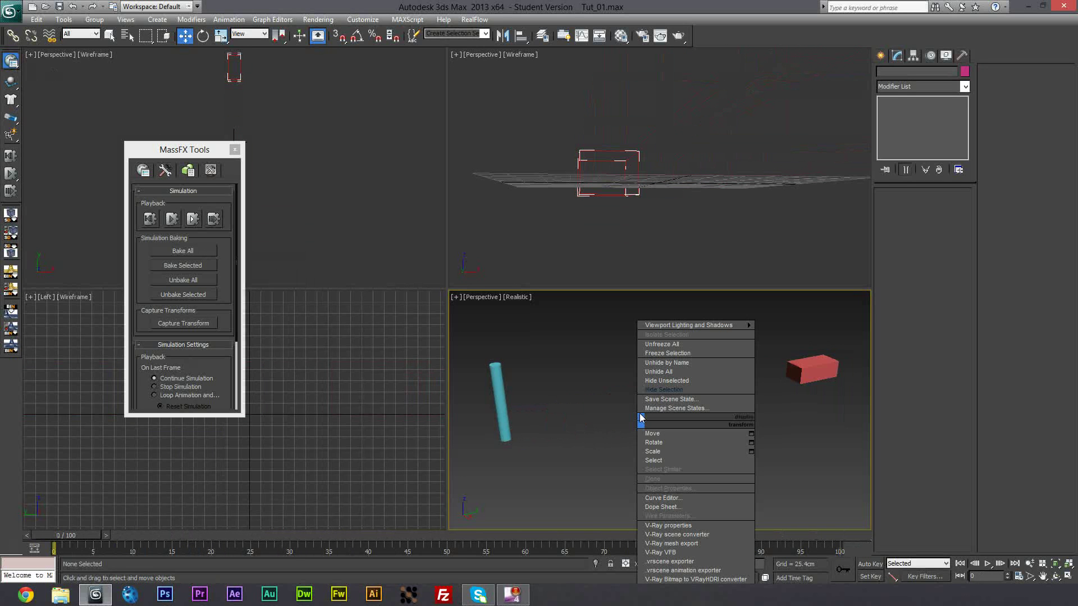
{"action": "left_click", "coordinate": [660, 371]}
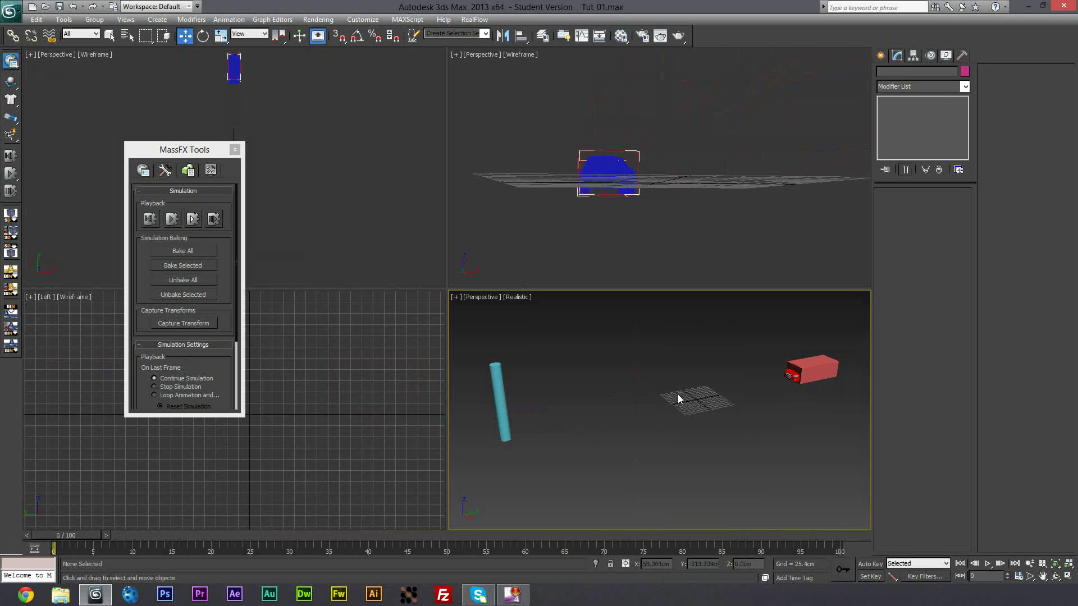
{"action": "left_click", "coordinate": [822, 371]}
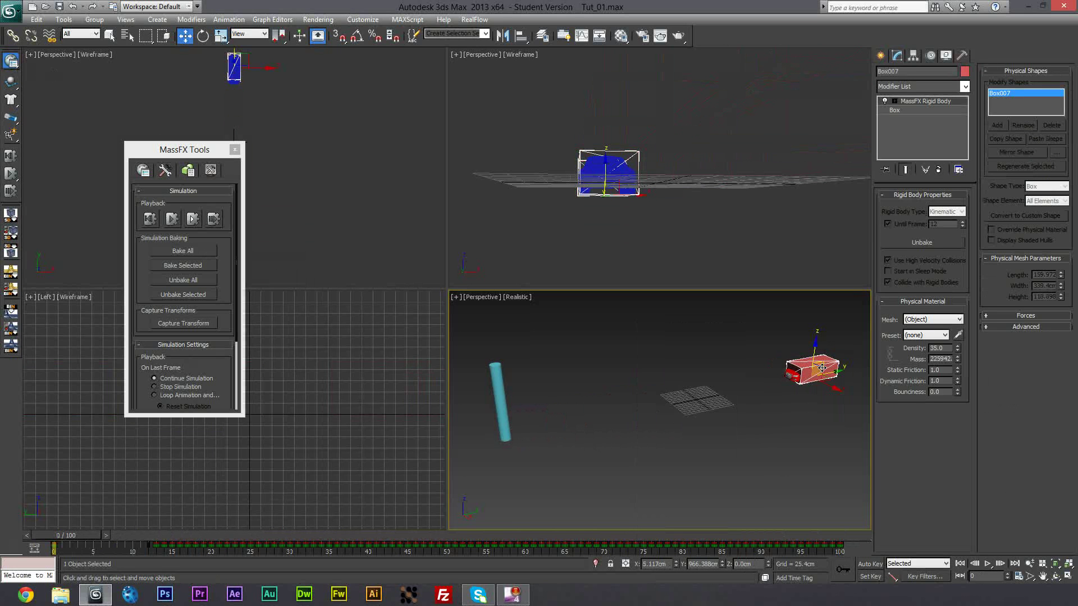
{"action": "right_click", "coordinate": [822, 372]}
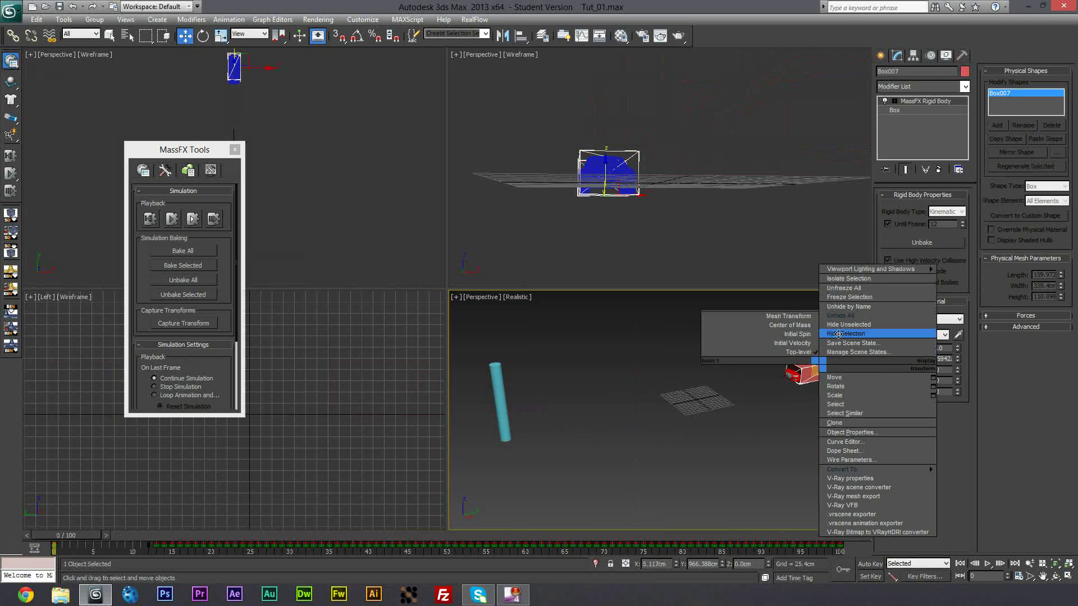
{"action": "left_click", "coordinate": [842, 339]}
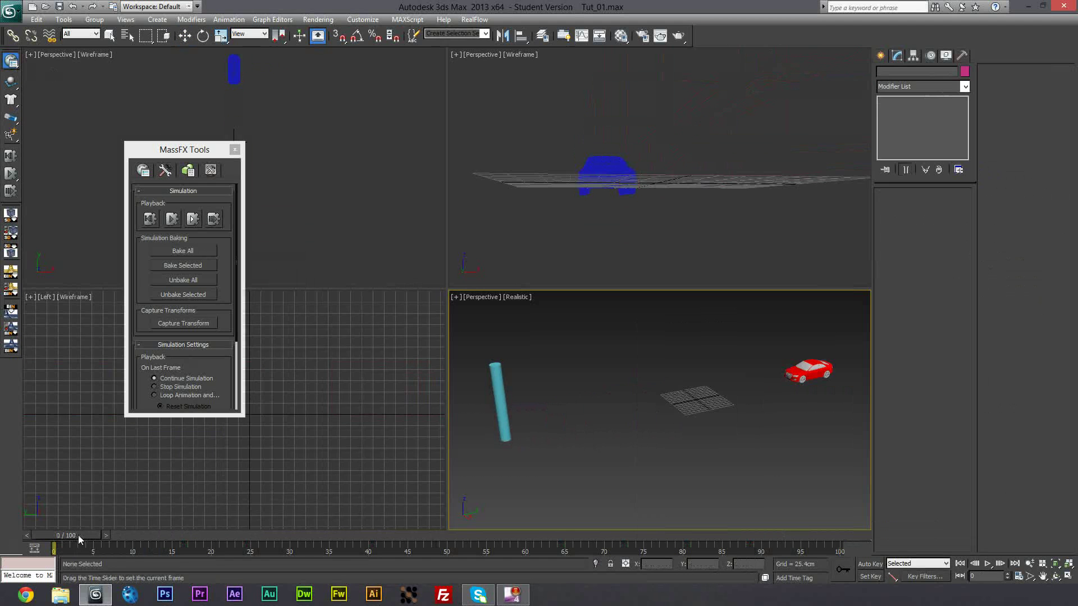
- Scrub the start of the car's baked run, frame the car and cylinder together, and clear the selection
{"action": "mouse_move", "coordinate": [79, 535]}
{"action": "left_mouse_down"}
{"action": "mouse_move", "coordinate": [144, 533]}
{"action": "mouse_move", "coordinate": [117, 541]}
{"action": "mouse_move", "coordinate": [660, 422]}
{"action": "mouse_move", "coordinate": [646, 425]}
{"action": "mouse_move", "coordinate": [638, 524]}
{"action": "mouse_move", "coordinate": [189, 568]}
{"action": "mouse_move", "coordinate": [78, 553]}
{"action": "left_mouse_up"}
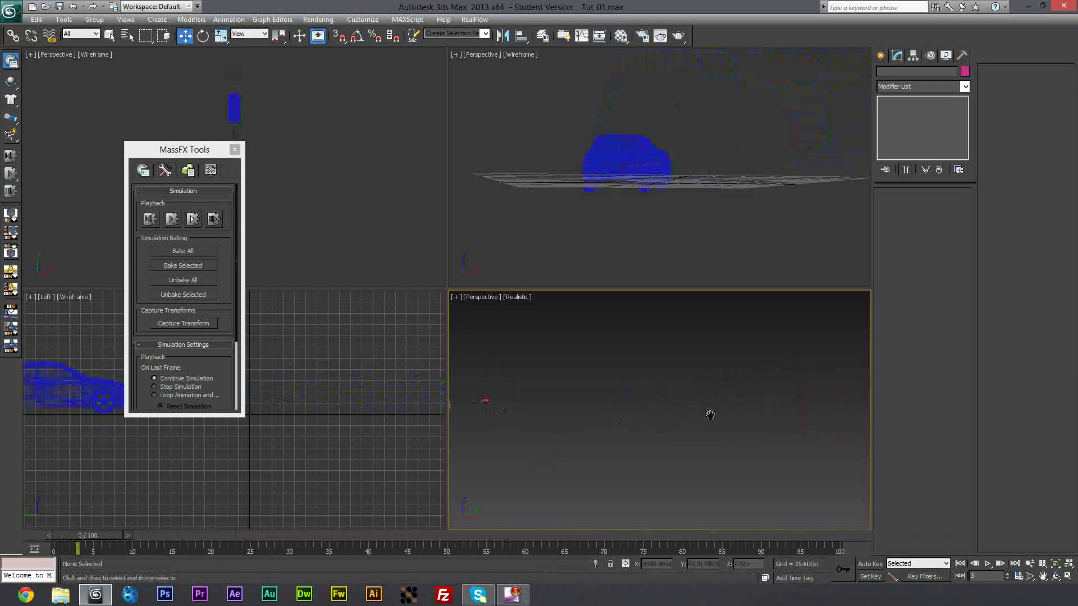
{"action": "key", "text": "ctrl+z"}
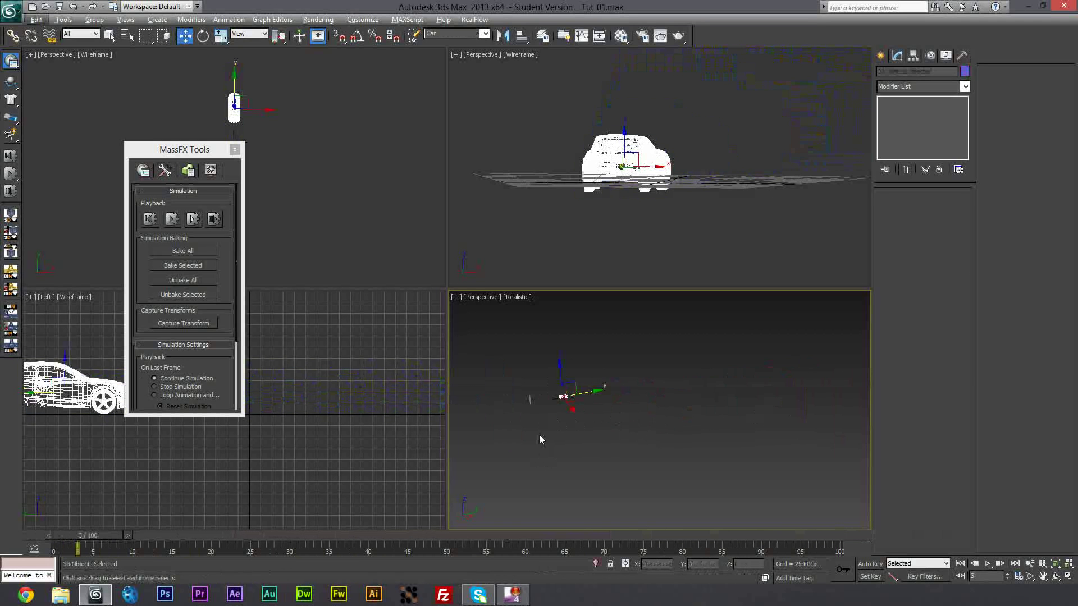
{"action": "key", "text": "z"}
{"action": "scroll", "coordinate": [561, 420], "scroll_direction": "down", "scroll_amount": 5}
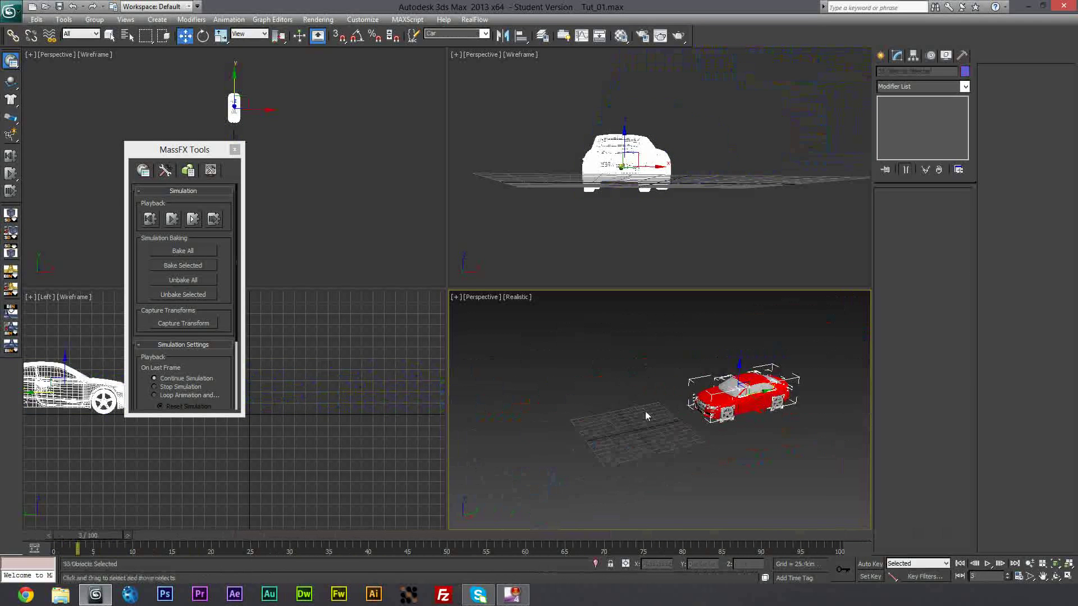
{"action": "scroll", "coordinate": [644, 411], "scroll_direction": "down", "scroll_amount": 5}
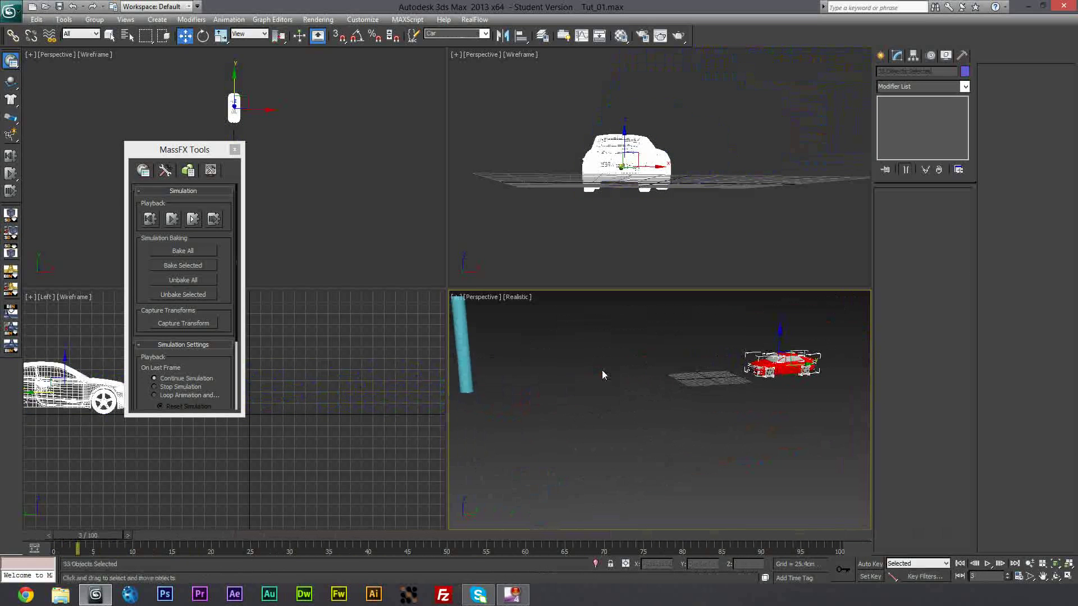
{"action": "middle_click_drag", "start_coordinate": [602, 371], "coordinate": [661, 402]}
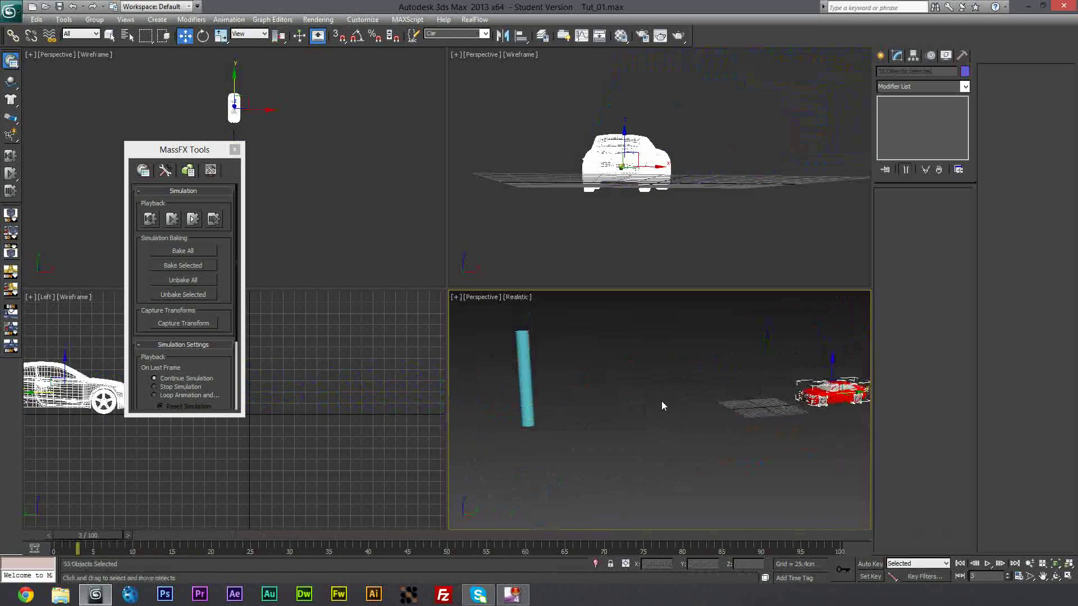
{"action": "left_click", "coordinate": [609, 414]}
- Scrub through the car's impact with the cylinder and stop at frame 11, just before contact
{"action": "left_click_drag", "start_coordinate": [116, 541], "coordinate": [190, 537]}
{"action": "key", "text": "w"}
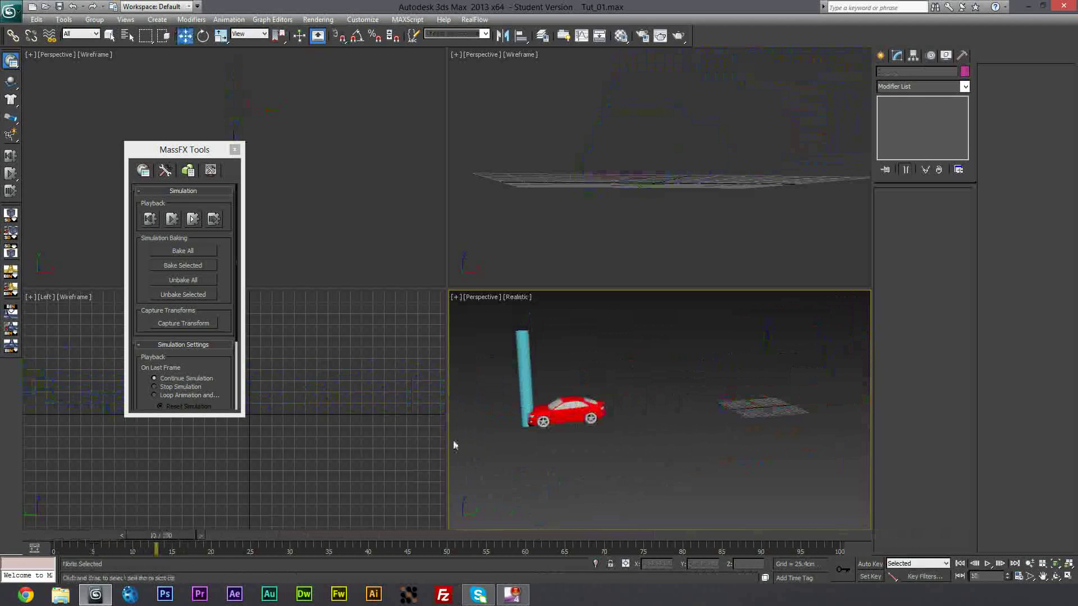
{"action": "scroll", "coordinate": [556, 437], "scroll_direction": "up", "scroll_amount": 5}
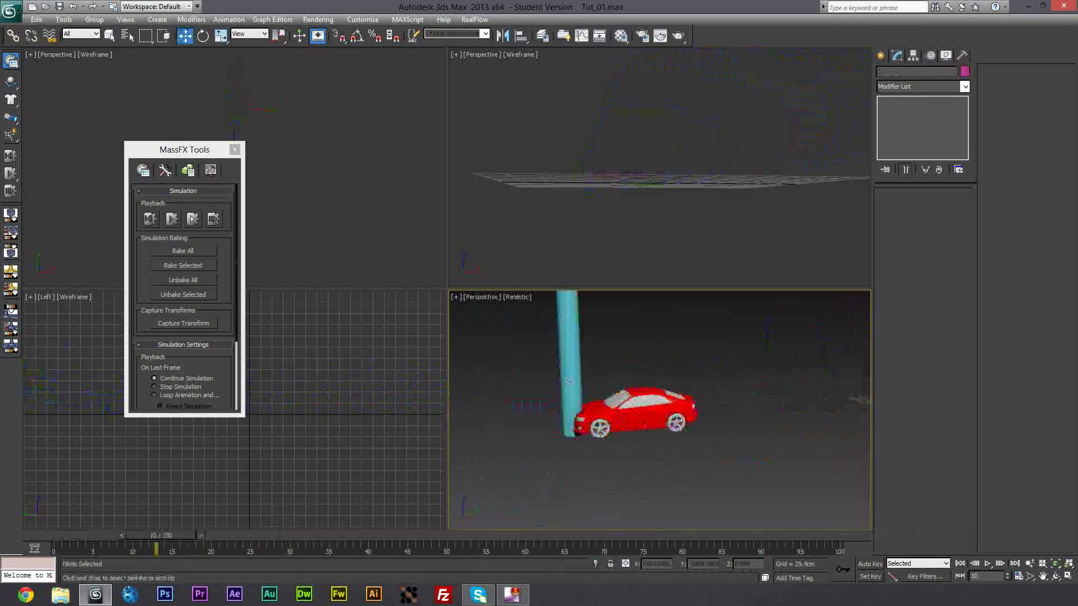
{"action": "left_click_drag", "start_coordinate": [206, 537], "coordinate": [178, 537]}
{"action": "key", "text": "w"}
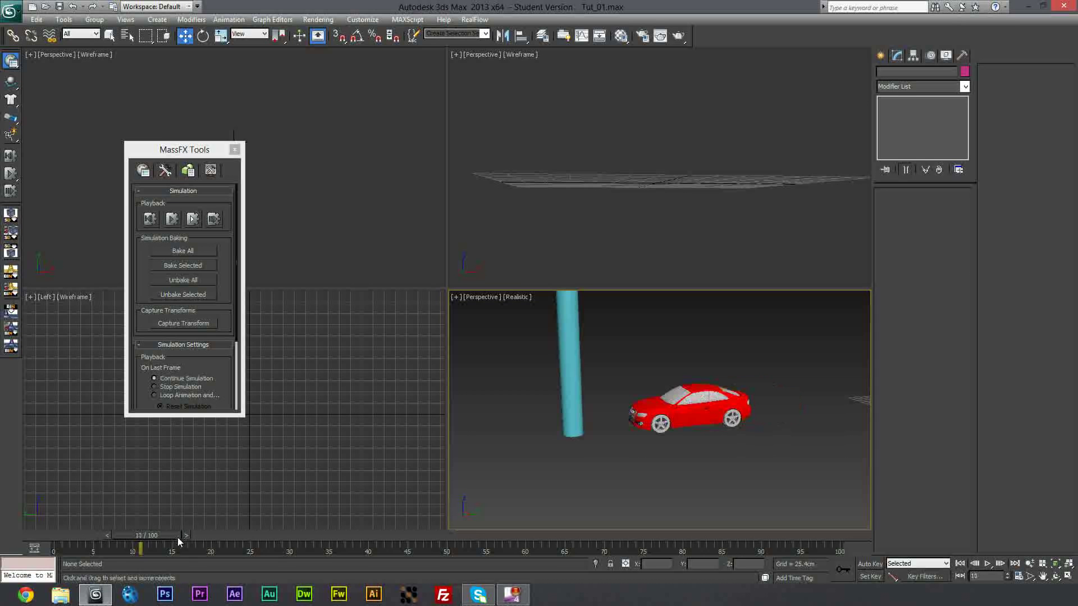
- Select six front parts of the car together, including the grille, a headlight, a fog light and the front wheel
{"action": "middle_click_drag", "start_coordinate": [614, 437], "coordinate": [650, 431], "text": "alt"}
{"action": "scroll", "coordinate": [650, 431], "scroll_direction": "up", "scroll_amount": 5}
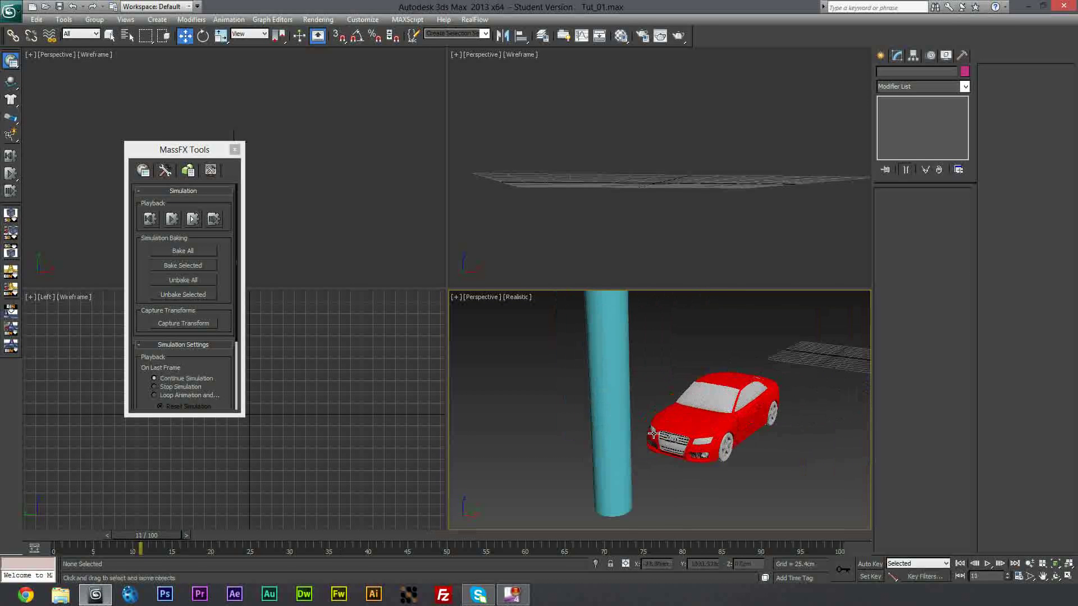
{"action": "left_click", "coordinate": [684, 477]}
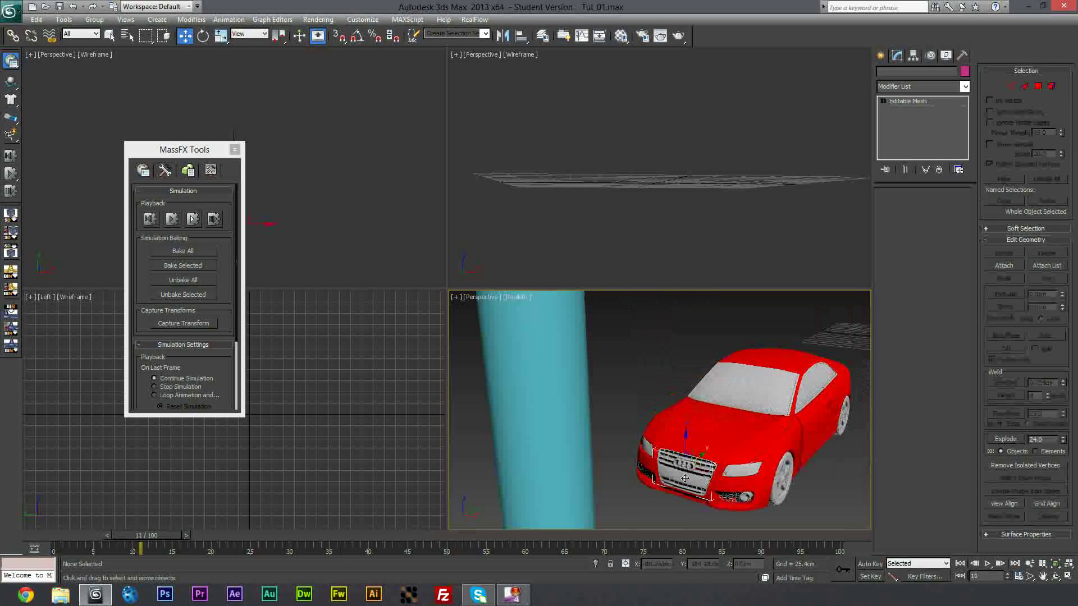
{"action": "left_click", "coordinate": [743, 469], "text": "ctrl"}
{"action": "left_click", "coordinate": [745, 497], "text": "ctrl"}
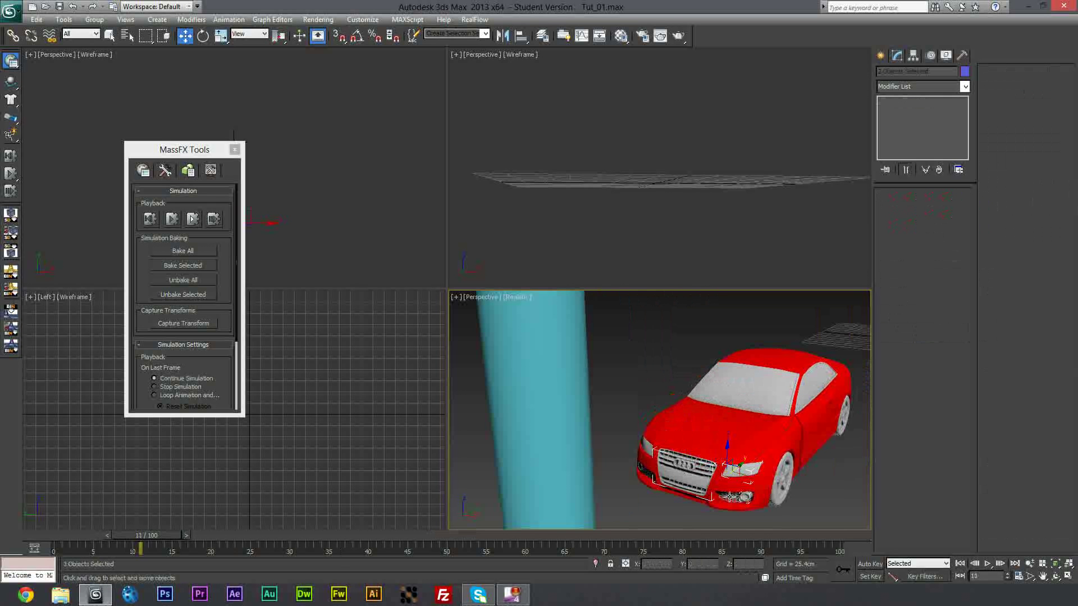
{"action": "left_click", "coordinate": [728, 496], "text": "ctrl"}
{"action": "left_click", "coordinate": [784, 482], "text": "ctrl"}
{"action": "left_click", "coordinate": [778, 501], "text": "ctrl"}
- Make the six selected front parts kinematic rigid bodies with an Until Frame limit, and review their rigid body and material properties
{"action": "scroll", "coordinate": [558, 440], "scroll_direction": "down", "scroll_amount": 5}
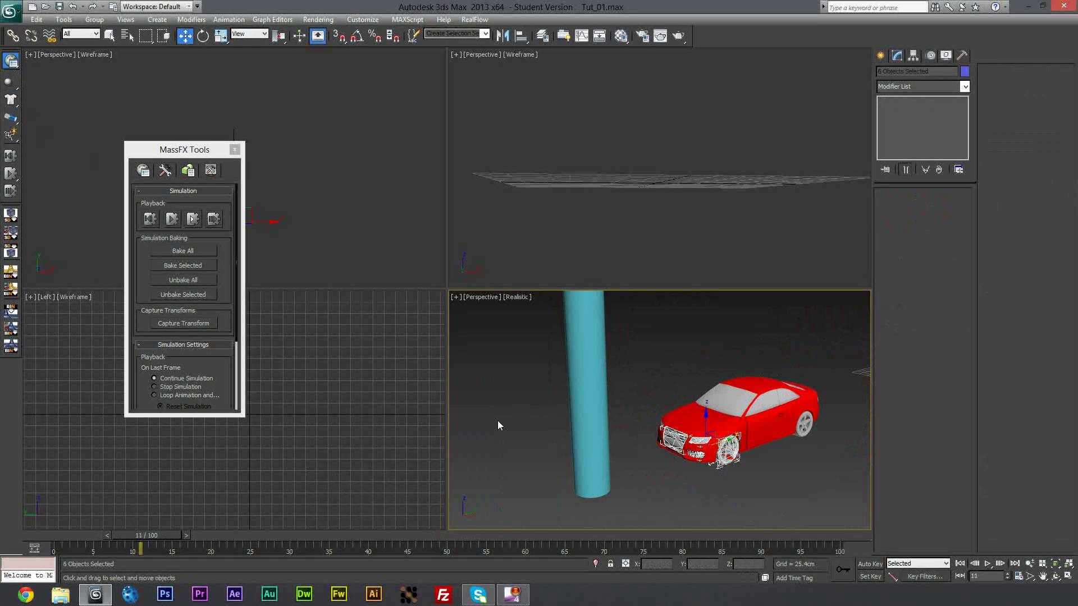
{"action": "mouse_move", "coordinate": [157, 534]}
{"action": "left_mouse_down"}
{"action": "mouse_move", "coordinate": [186, 533]}
{"action": "mouse_move", "coordinate": [166, 534]}
{"action": "left_mouse_up"}
{"action": "key", "text": "w"}
{"action": "left_click", "coordinate": [880, 56]}
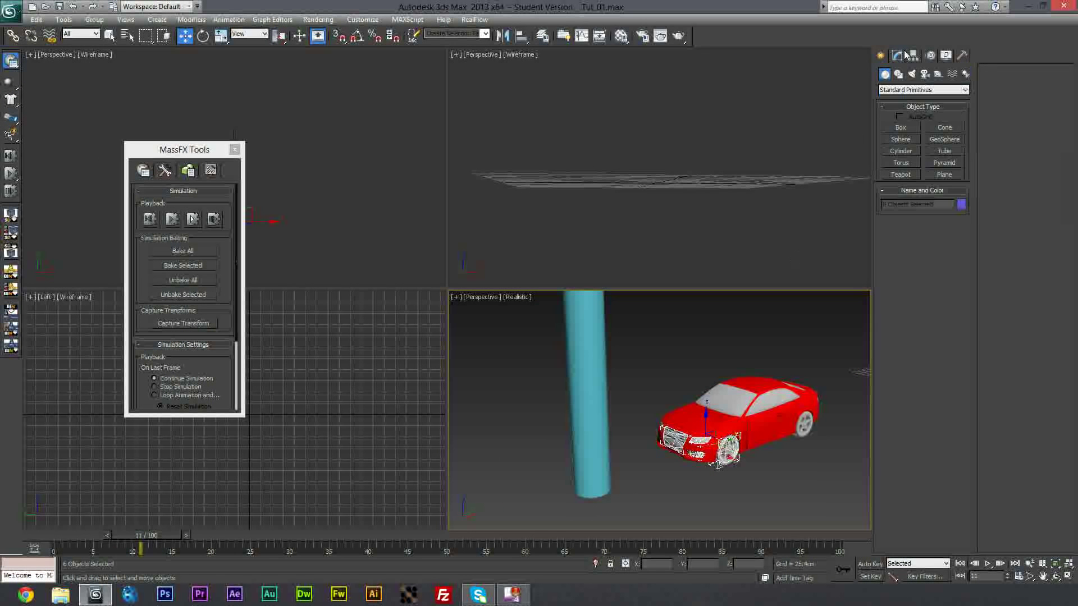
{"action": "left_click", "coordinate": [897, 56]}
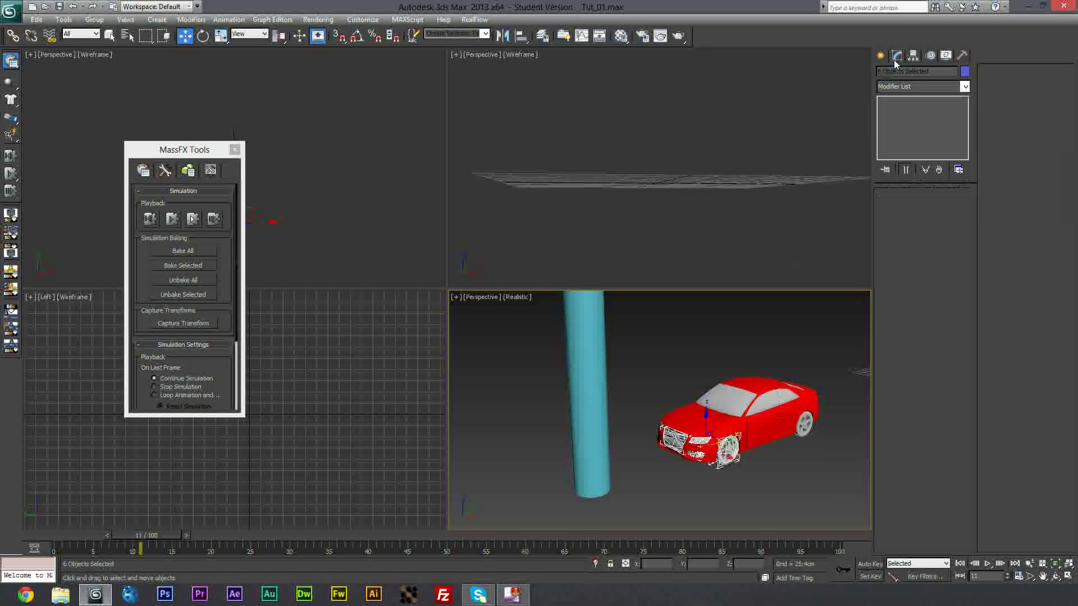
{"action": "left_click", "coordinate": [188, 171]}
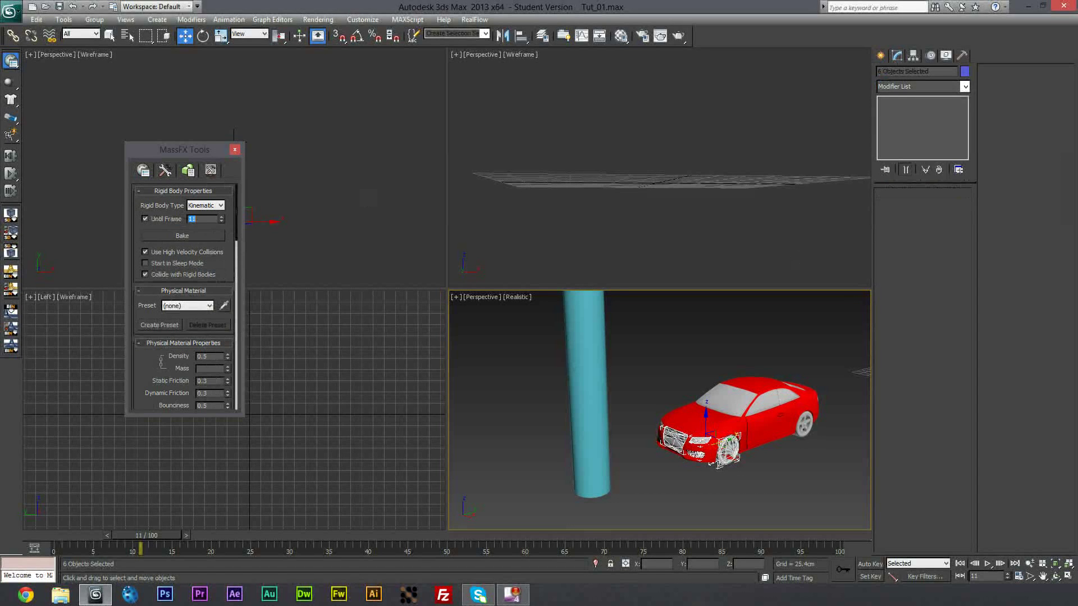
{"action": "left_click_drag", "start_coordinate": [170, 381], "coordinate": [48, 341]}
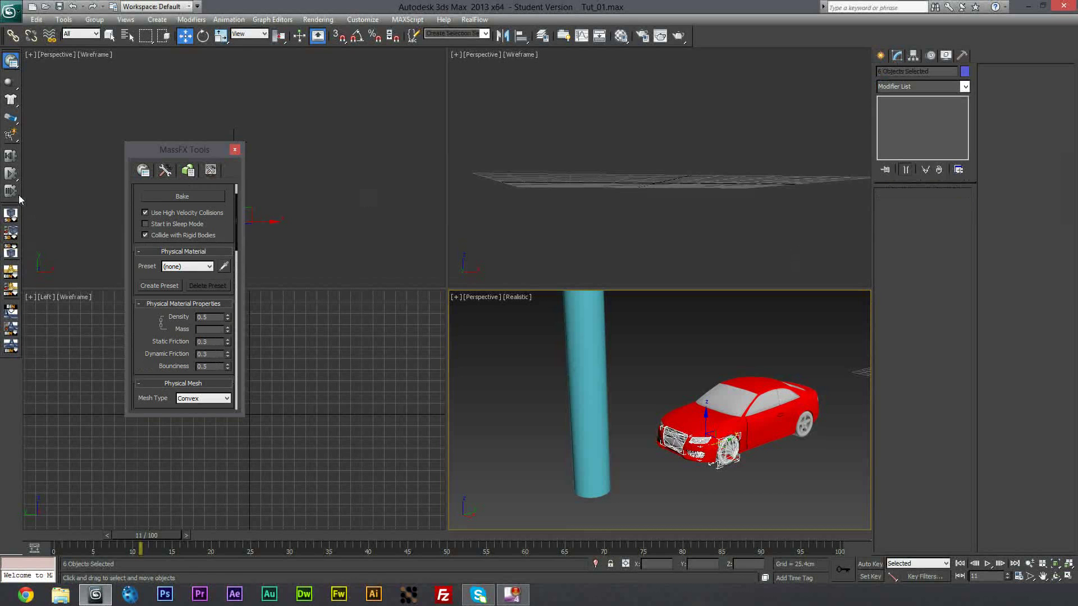
- Run the simulation of the front parts breaking off at the cylinder, and reset it
{"action": "left_click", "coordinate": [9, 175]}
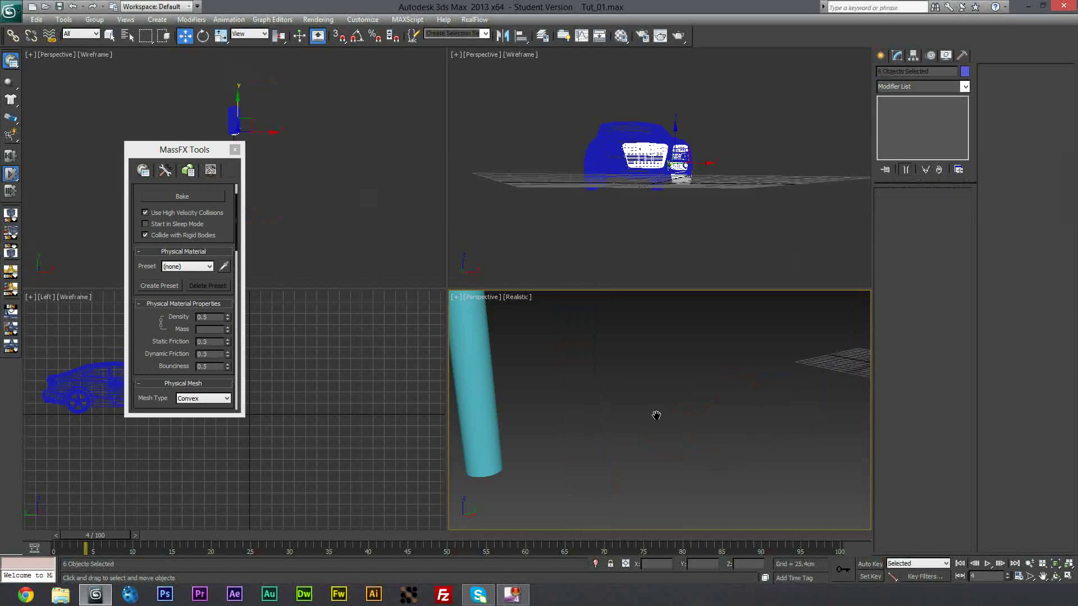
{"action": "left_click", "coordinate": [11, 174]}
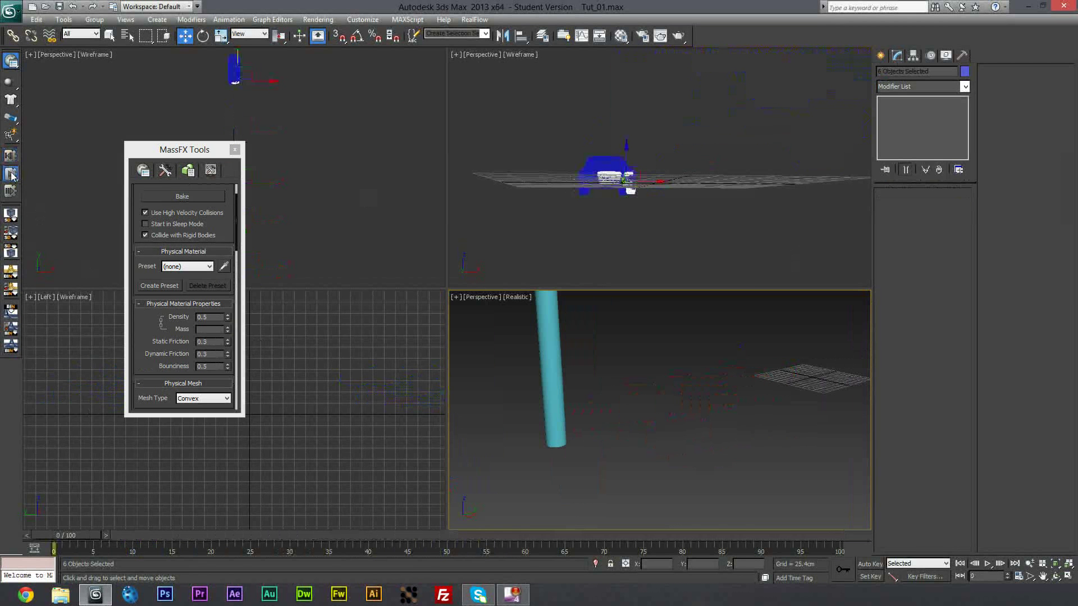
{"action": "left_click", "coordinate": [11, 172]}
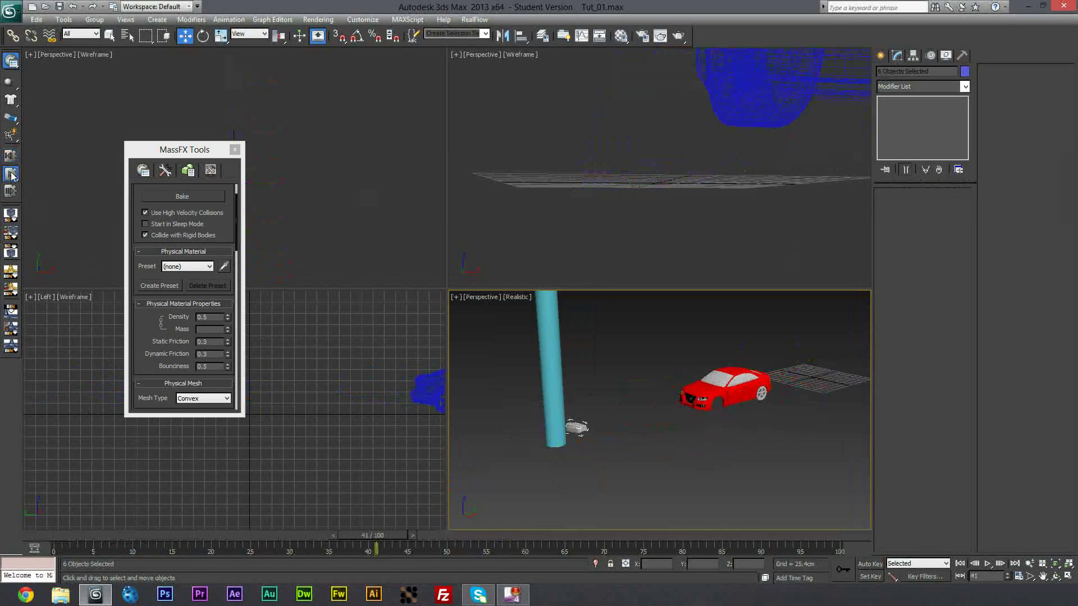
{"action": "left_click", "coordinate": [11, 161]}
- Set the front parts to stay kinematic until frame 12, rerun the simulation, and reset it
{"action": "left_click", "coordinate": [165, 171]}
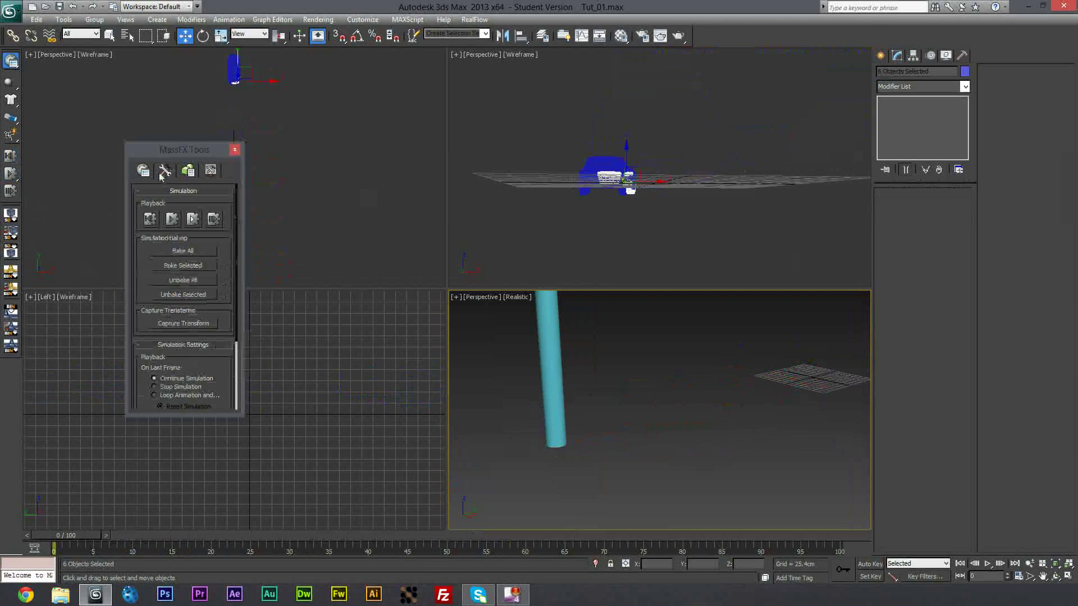
{"action": "left_click", "coordinate": [189, 171]}
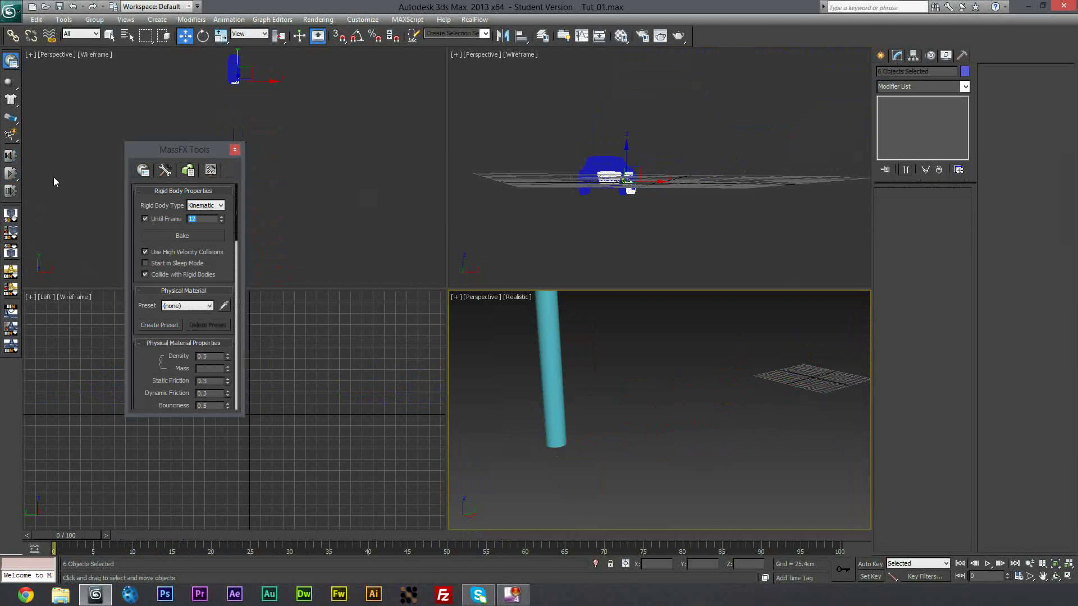
{"action": "left_click", "coordinate": [12, 176]}
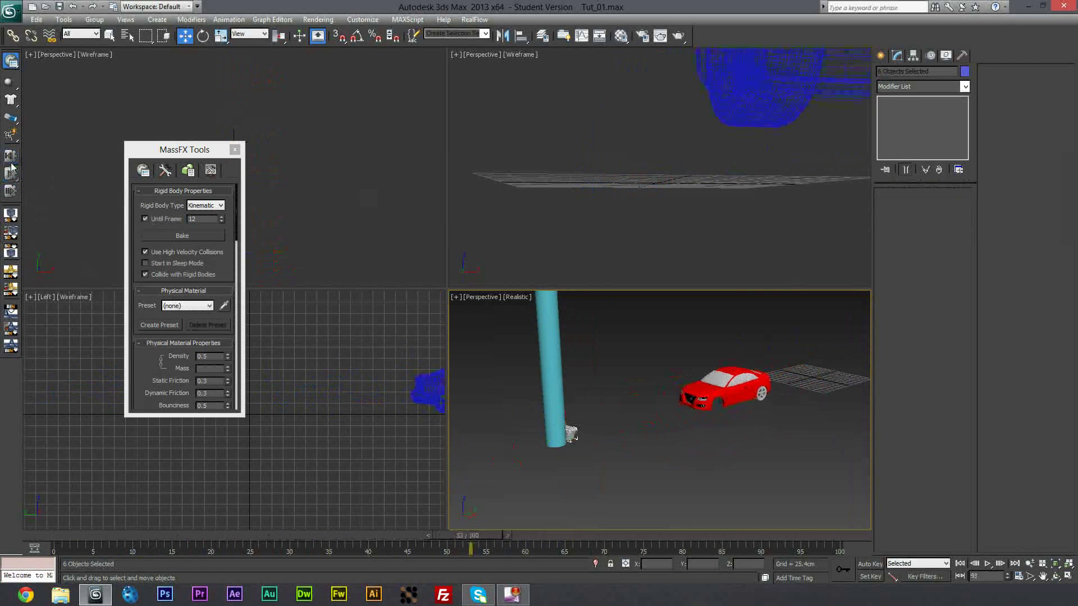
{"action": "left_click", "coordinate": [11, 155]}
- Bake the simulation for all rigid bodies and scrub through the crash to frame 16
{"action": "left_click", "coordinate": [165, 170]}
{"action": "left_click", "coordinate": [180, 250]}
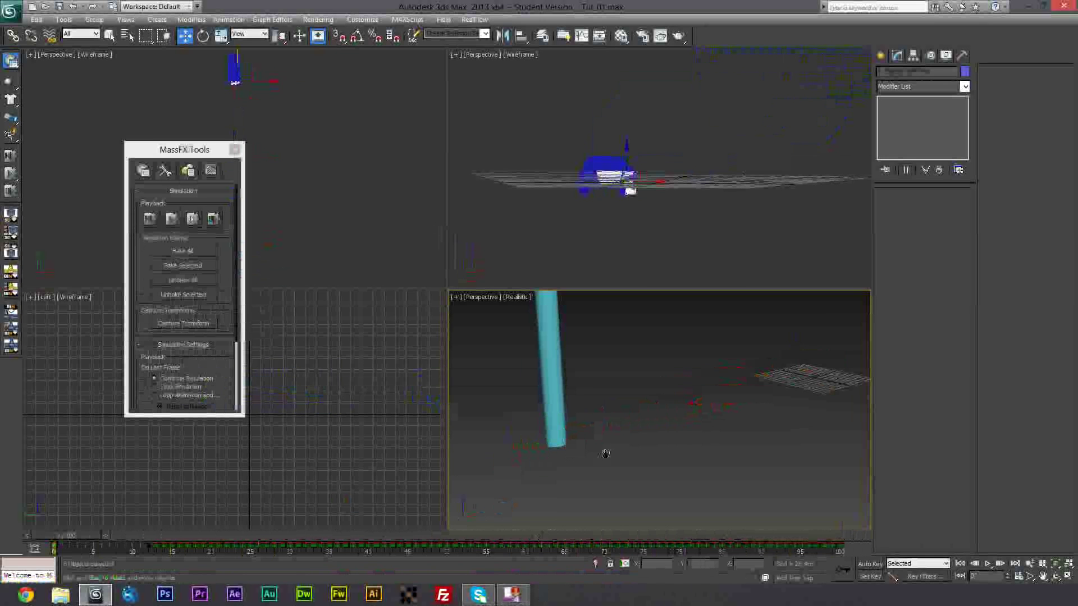
{"action": "left_click_drag", "start_coordinate": [88, 541], "coordinate": [205, 524]}
{"action": "key", "text": "w"}
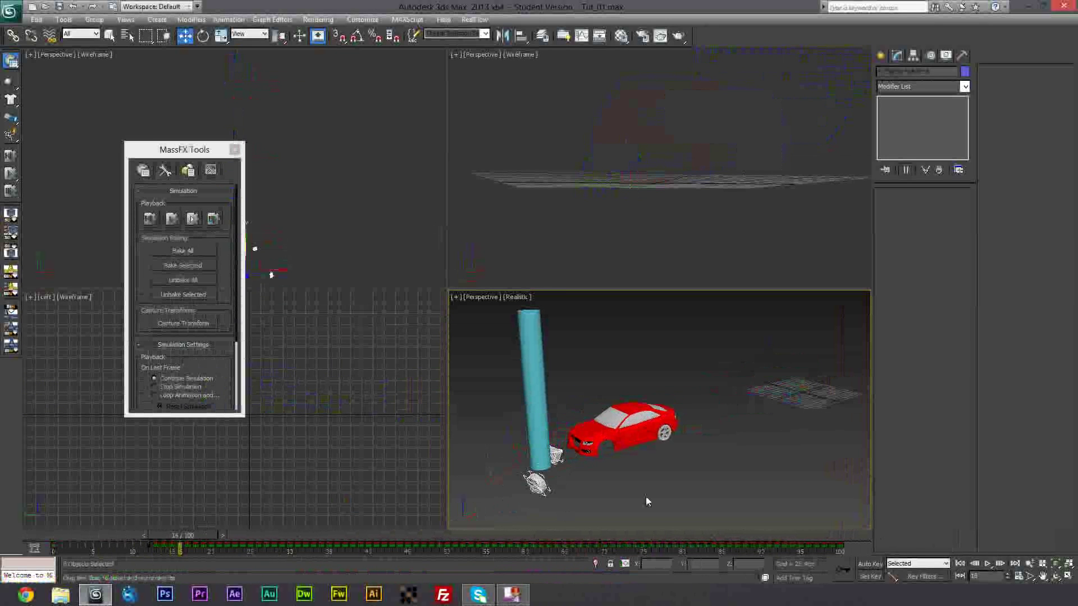
- Examine the loose parts and the car's front end up close around frame 19, with nothing selected
{"action": "scroll", "coordinate": [635, 478], "scroll_direction": "up", "scroll_amount": 3}
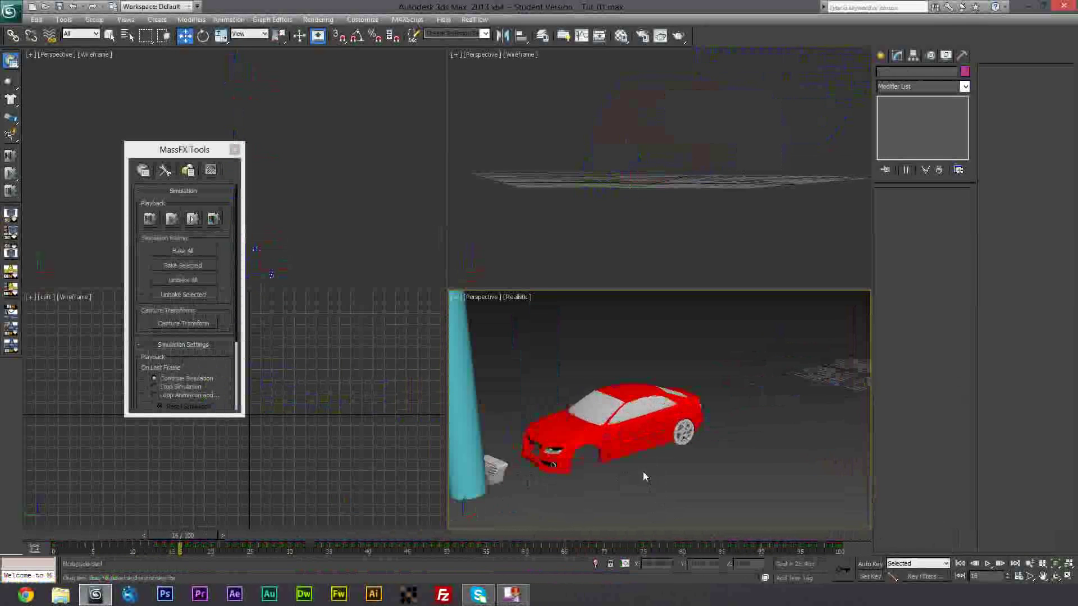
{"action": "middle_click_drag", "start_coordinate": [618, 475], "coordinate": [673, 476]}
{"action": "mouse_move", "coordinate": [210, 534]}
{"action": "left_mouse_down"}
{"action": "mouse_move", "coordinate": [276, 532]}
{"action": "mouse_move", "coordinate": [151, 547]}
{"action": "mouse_move", "coordinate": [228, 556]}
{"action": "mouse_move", "coordinate": [201, 560]}
{"action": "mouse_move", "coordinate": [156, 560]}
{"action": "mouse_move", "coordinate": [297, 547]}
{"action": "mouse_move", "coordinate": [220, 543]}
{"action": "left_mouse_up"}
{"action": "key", "text": "w"}
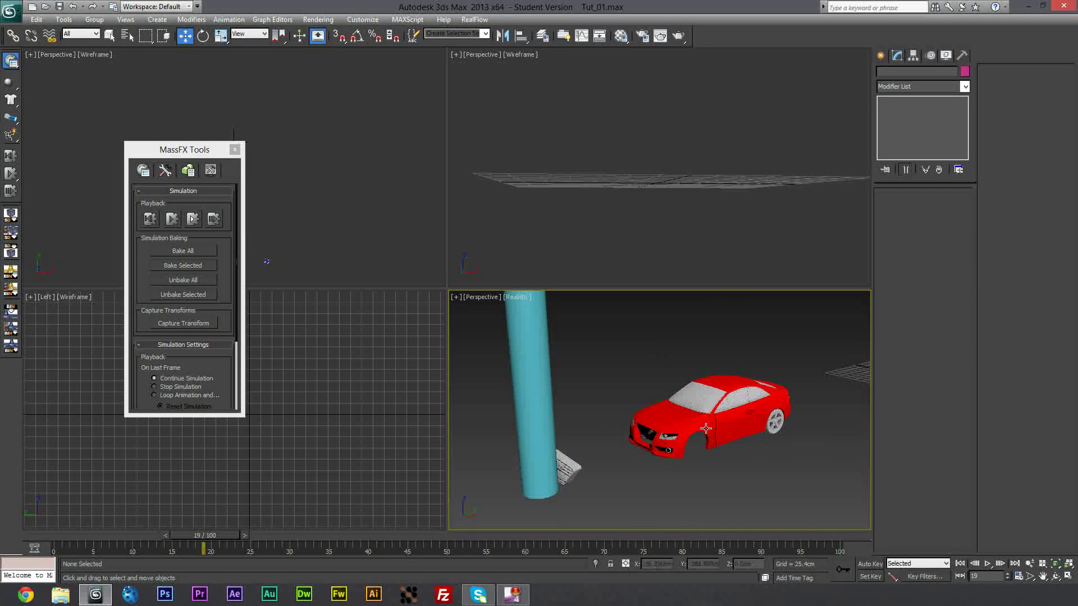
{"action": "left_click", "coordinate": [696, 415]}
{"action": "left_click", "coordinate": [719, 455]}
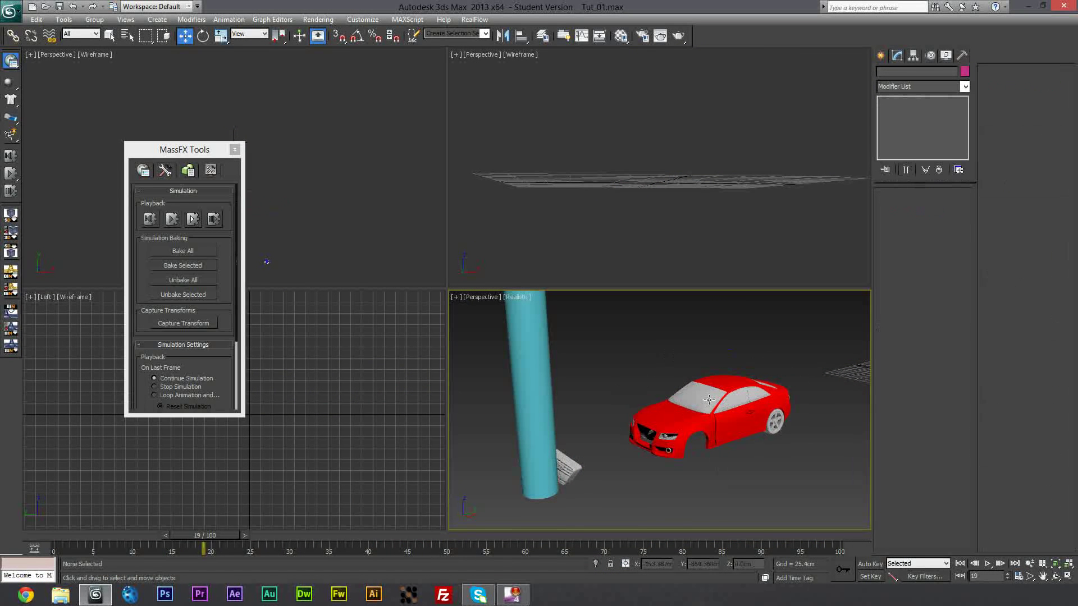